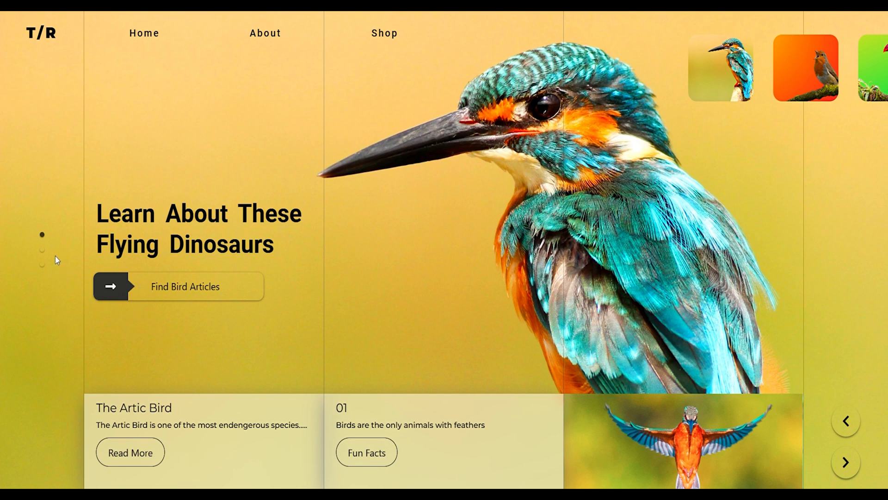
- Browse the bird landing page's slides from the kingfisher through the robin and the toucan
left_click(42, 251)
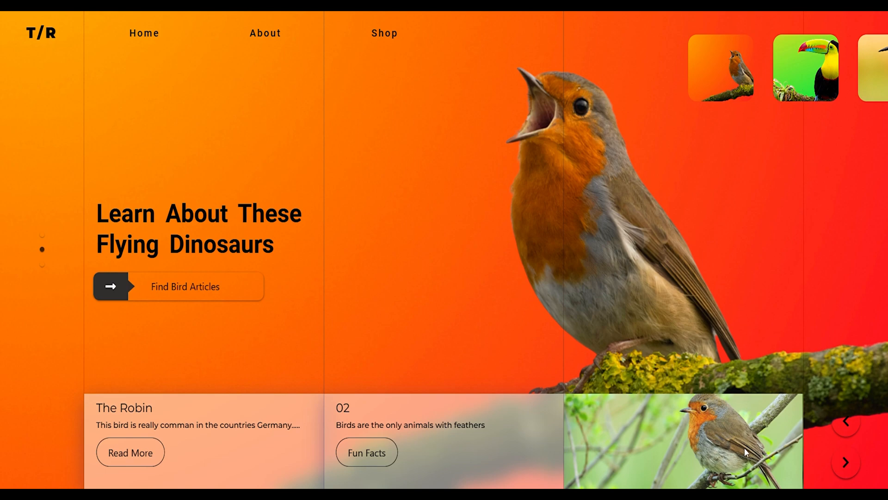
left_click(845, 462)
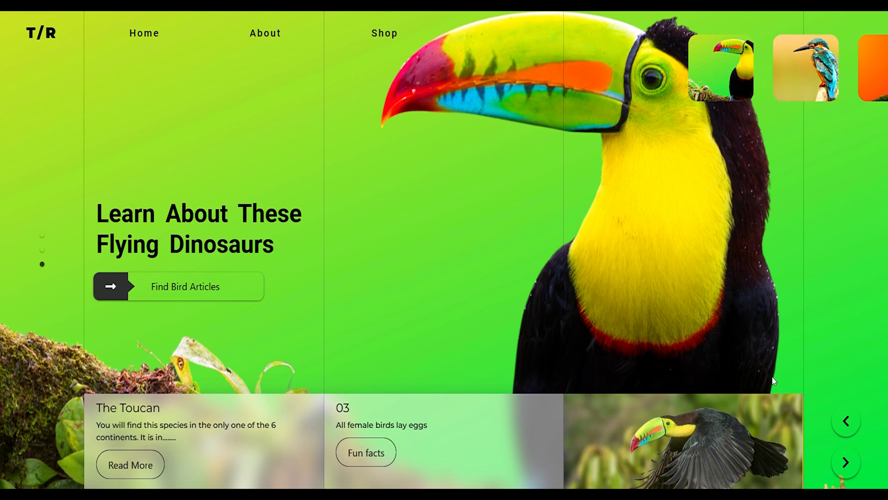
left_click(847, 463)
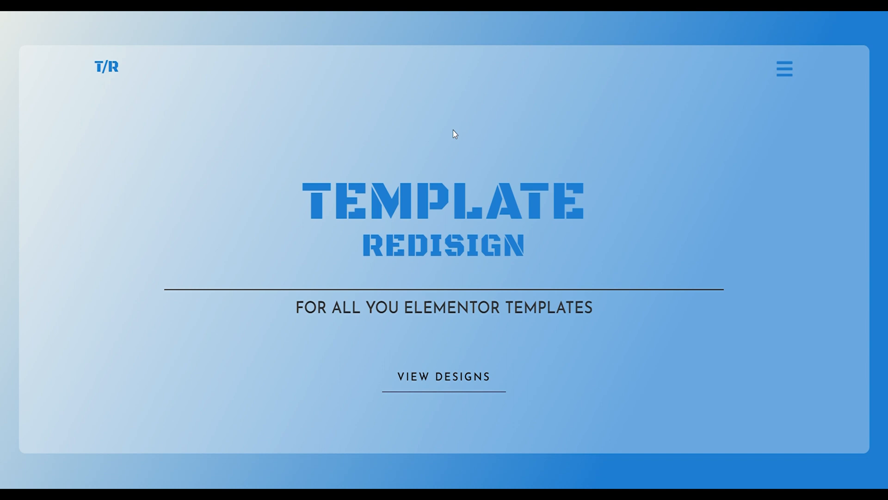
- View the template designs list and open the Design 8.0 tutorial page
left_click(443, 382)
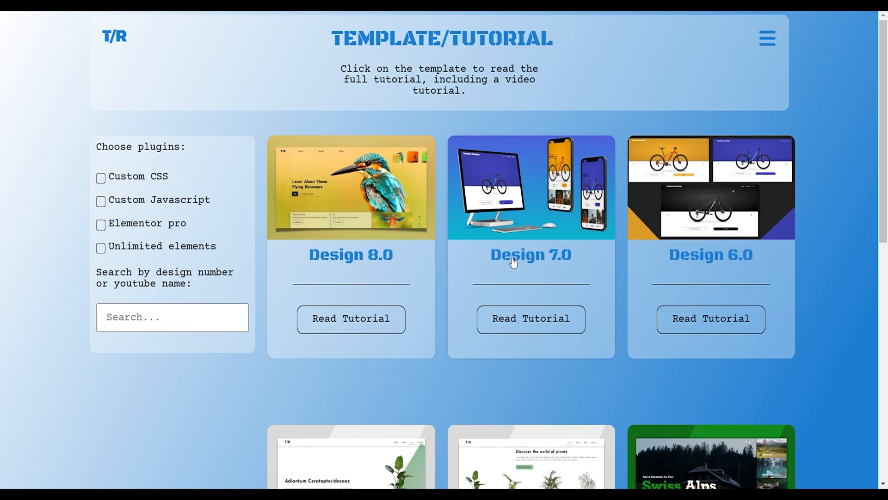
scroll(514, 277, "down", 10)
scroll(463, 263, "up", 10)
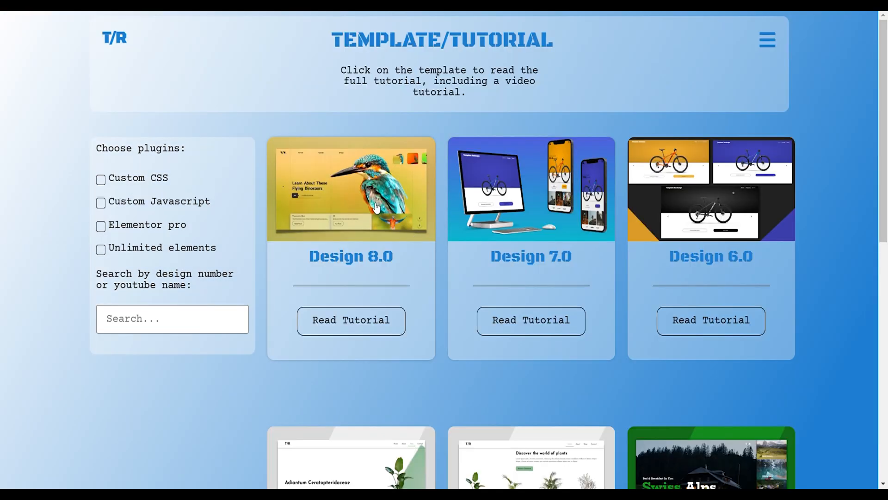
left_click(375, 209)
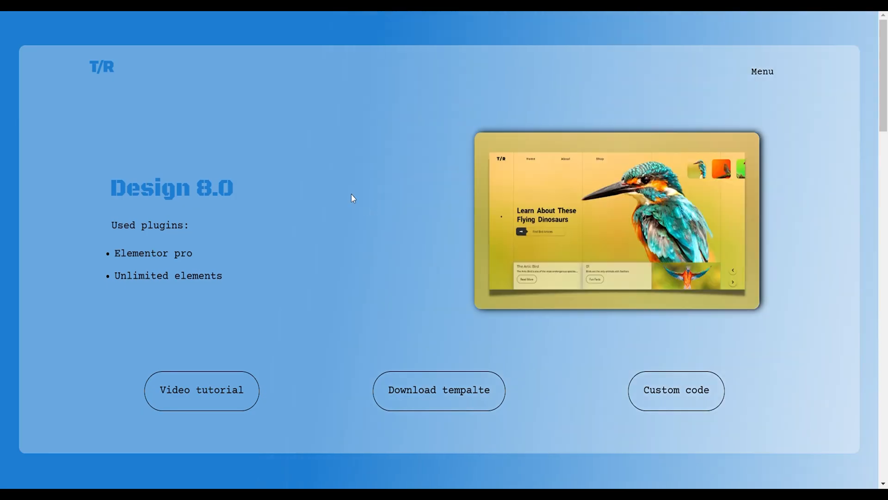
- Go to the Design 8.0 template download section, and open the site's downloading tutorial
left_click(414, 389)
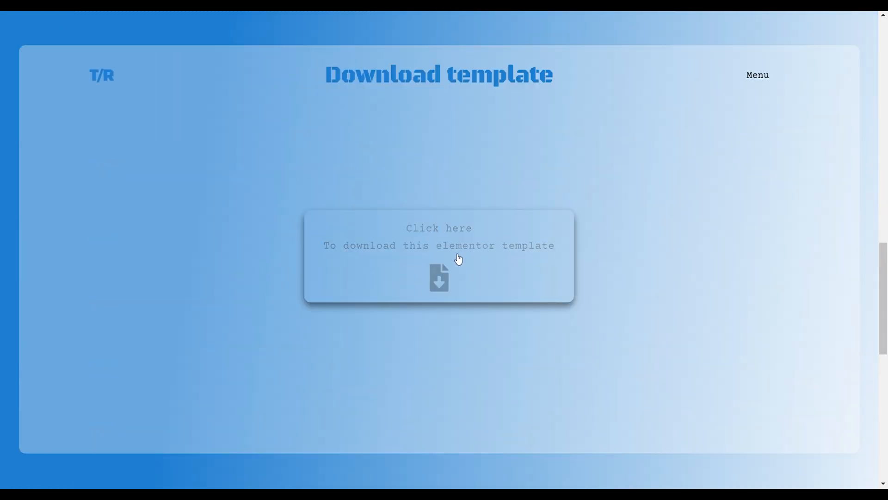
left_click(768, 76)
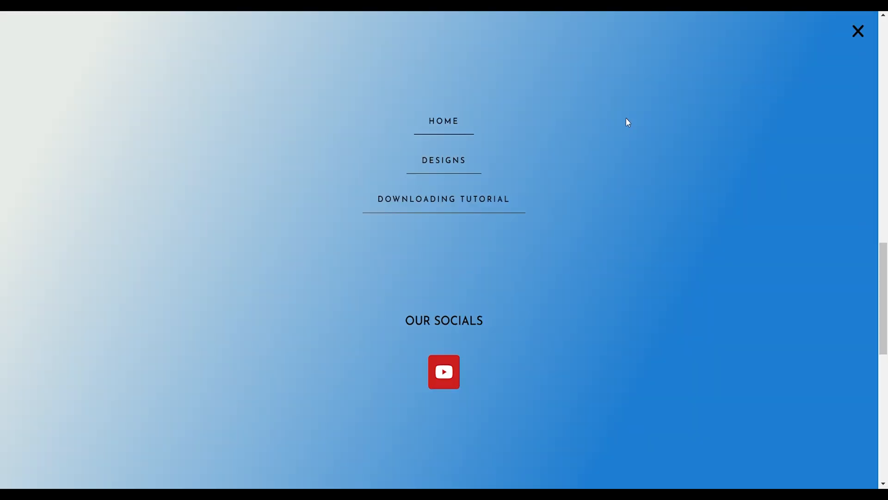
left_click(450, 211)
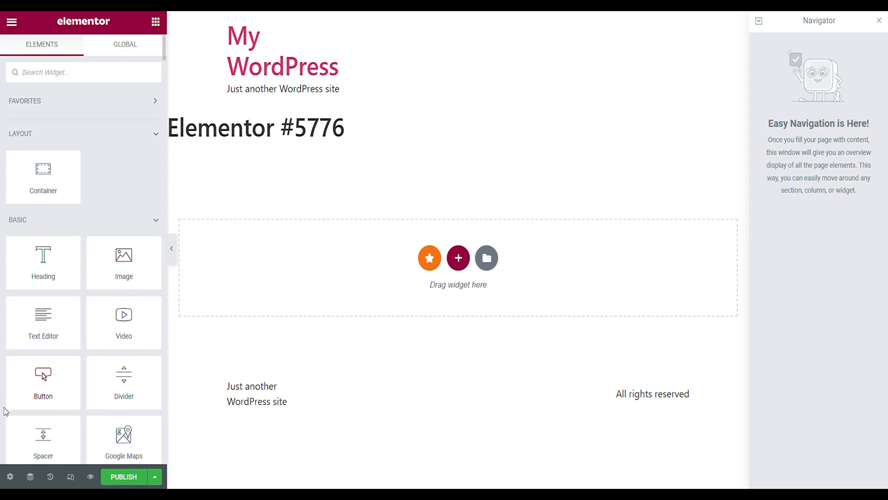
- Change the new page's layout to a blank canvas without the site header, page title and footer
left_click(10, 477)
left_click(92, 405)
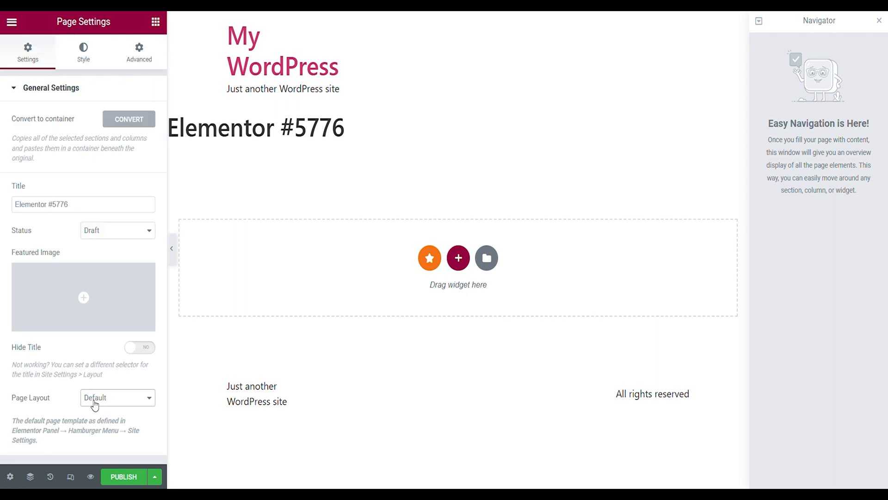
left_click(96, 425)
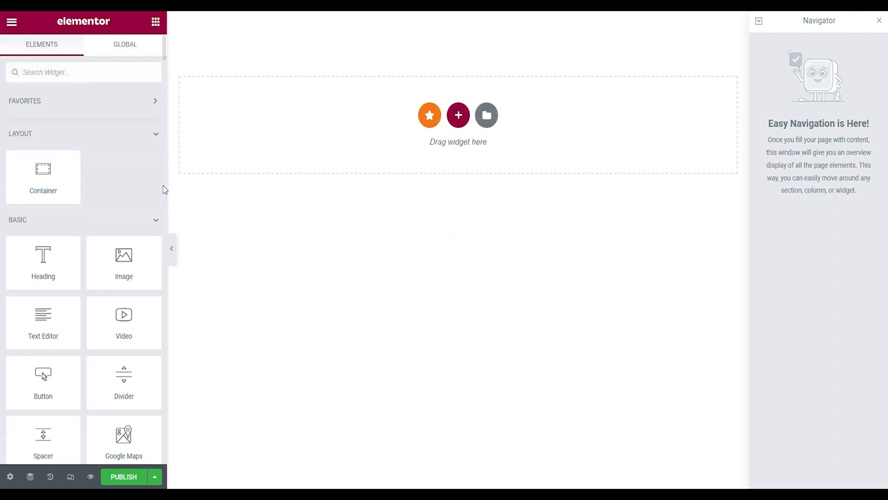
- Add a container to the empty page with full-width content and a width of 100%
left_click_drag(69, 174, 297, 139)
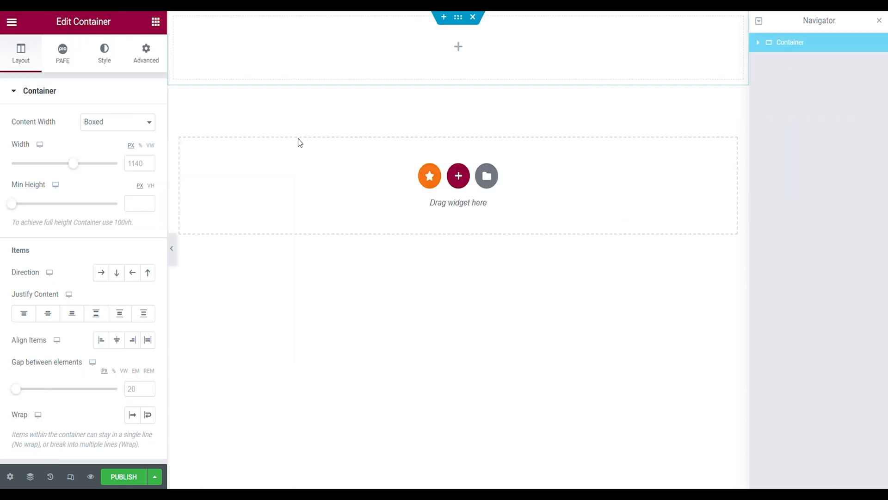
left_click(128, 149)
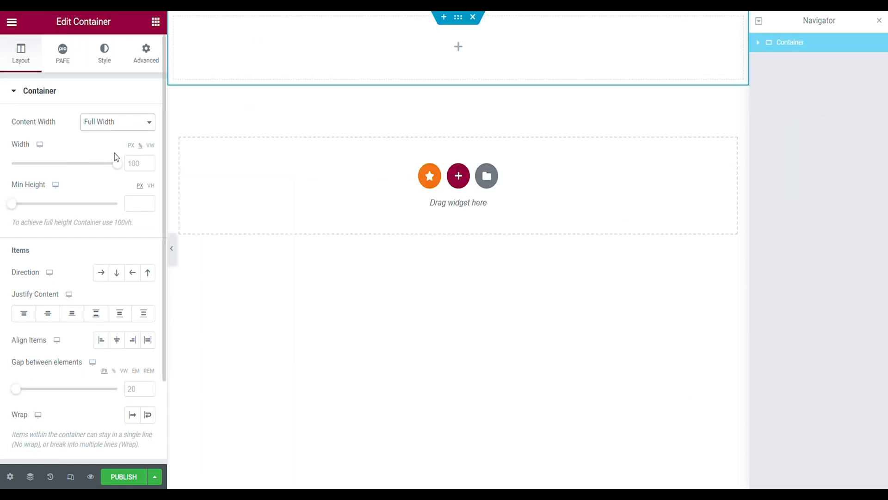
left_click(143, 167)
type("100")
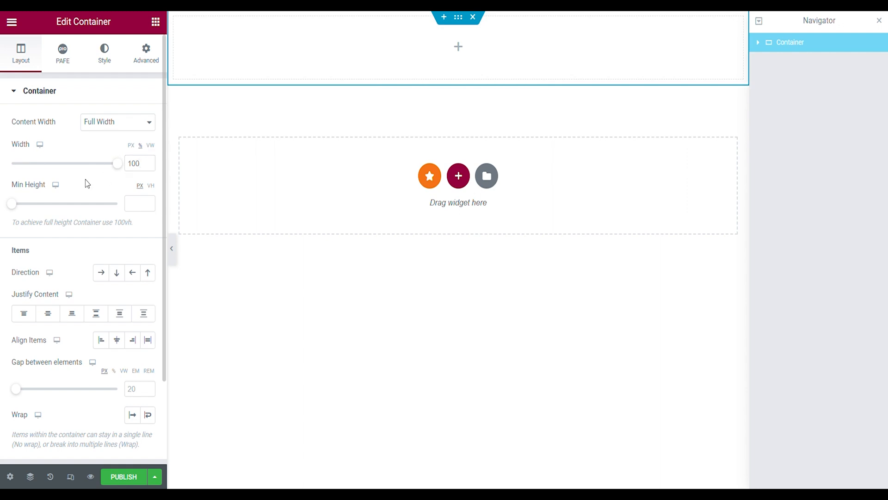
- Give the outer container a minimum height of 100 VH, a vertical column direction and a 0 px gap between elements
left_click(146, 204)
type("100")
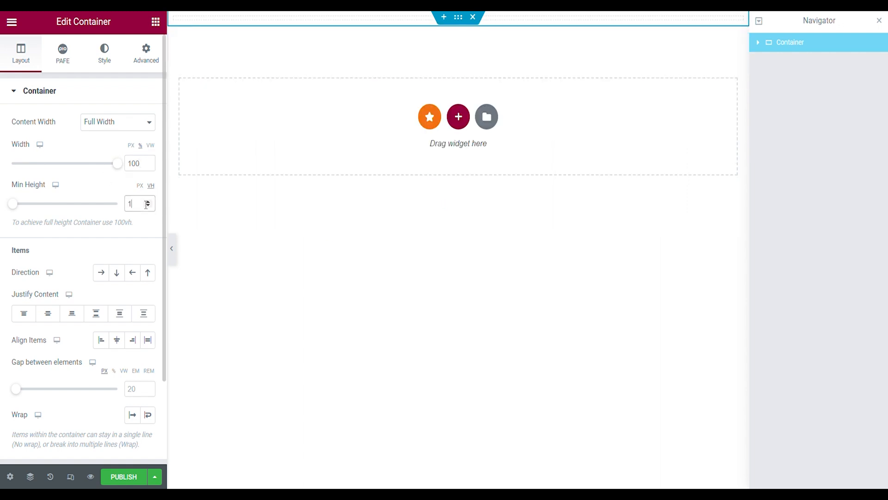
left_click(119, 276)
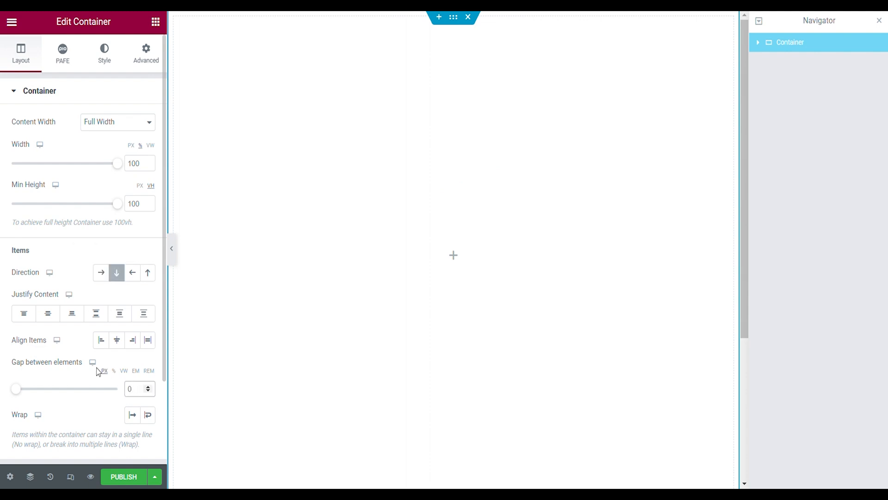
- Set the outer container's margin and padding to 0 on all sides
left_click(147, 68)
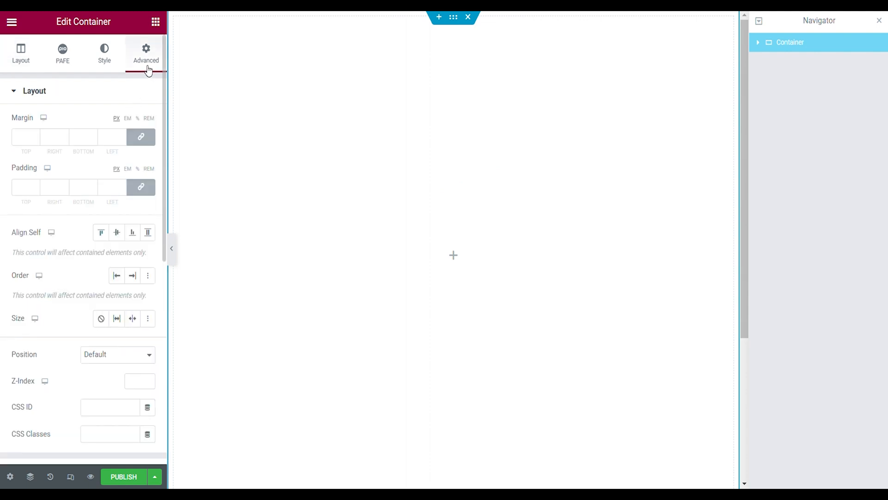
left_click(151, 140)
left_click(140, 186)
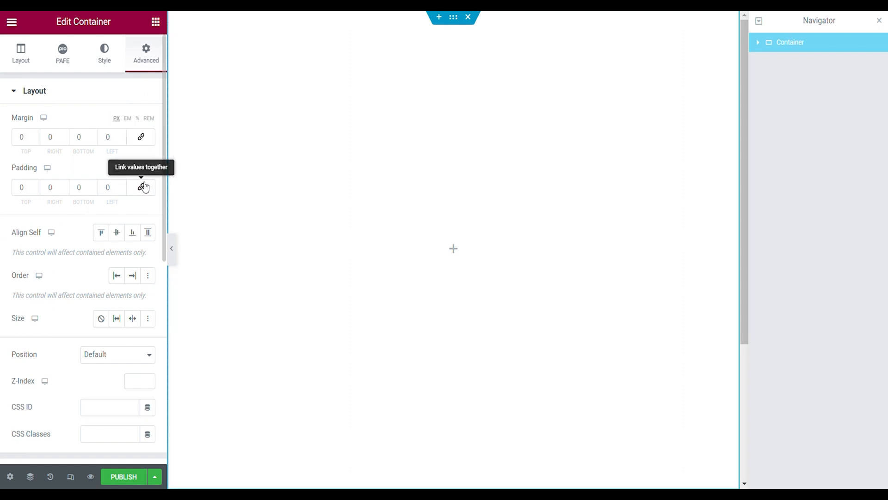
- Nest a second container inside the outer one with full-width content and a width of 100%
left_click(258, 451)
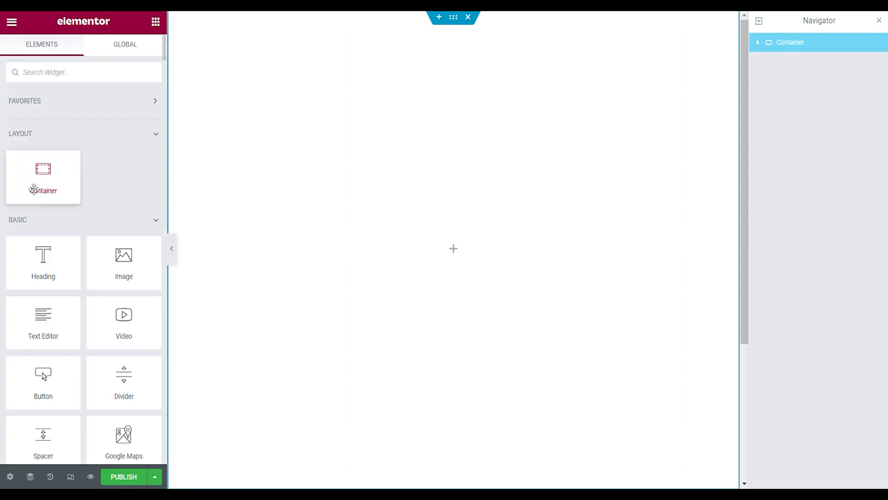
left_click_drag(33, 188, 347, 250)
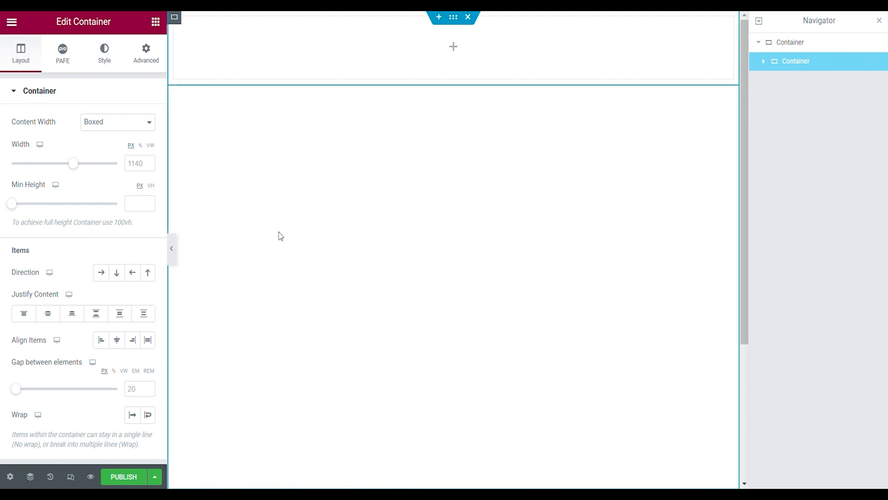
left_click(125, 129)
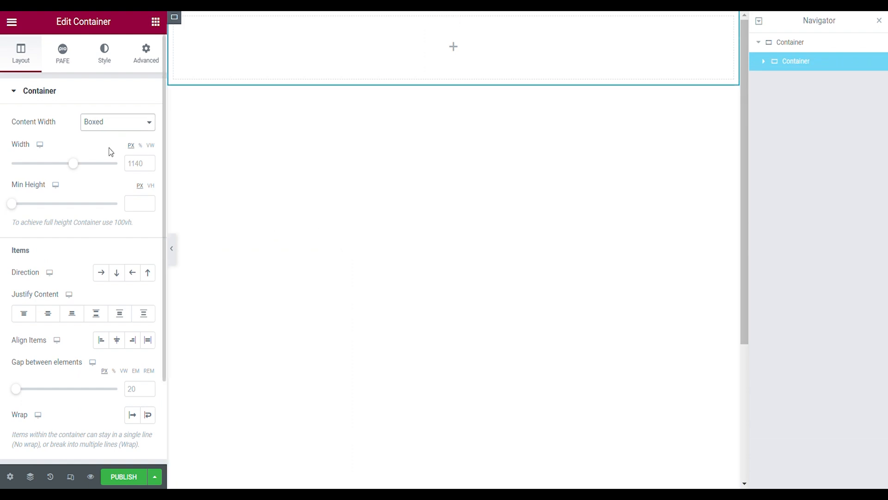
left_click(109, 148)
left_click(140, 170)
type("100")
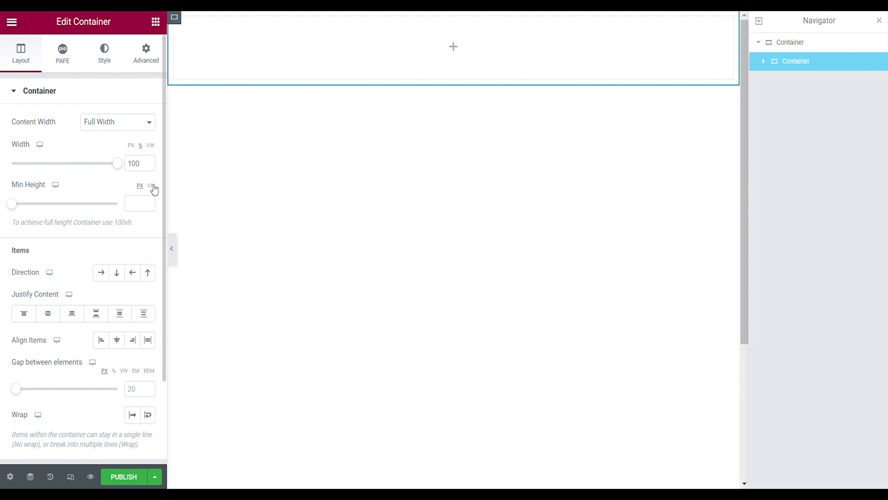
- Give the second container a minimum height of 10 VH, a horizontal row direction and a 0 px gap between elements
left_click(151, 185)
left_click(138, 203)
type("10")
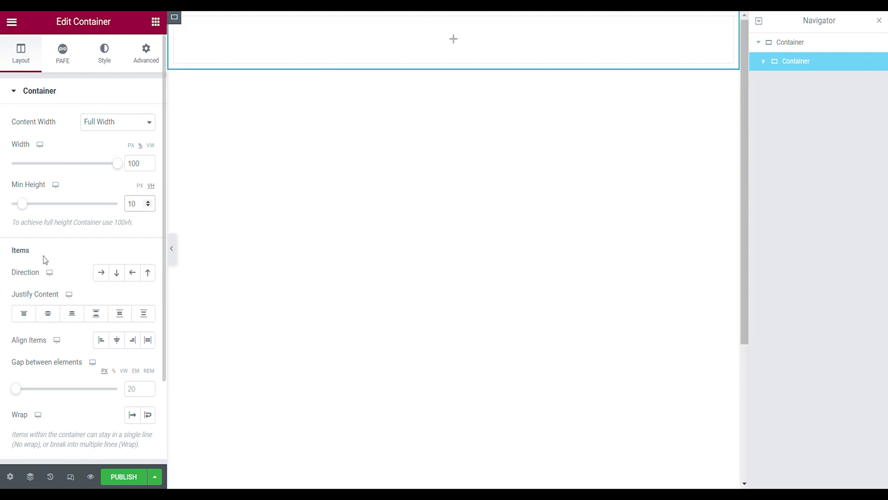
left_click(100, 276)
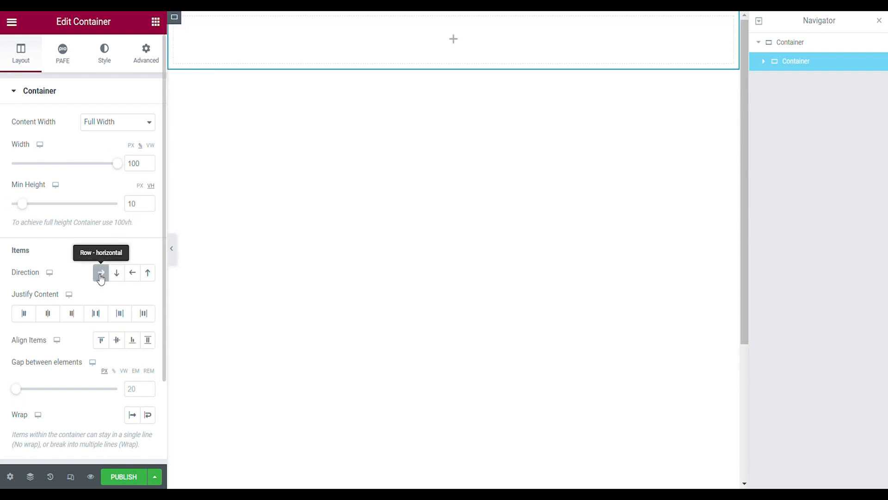
left_click(135, 389)
type("0")
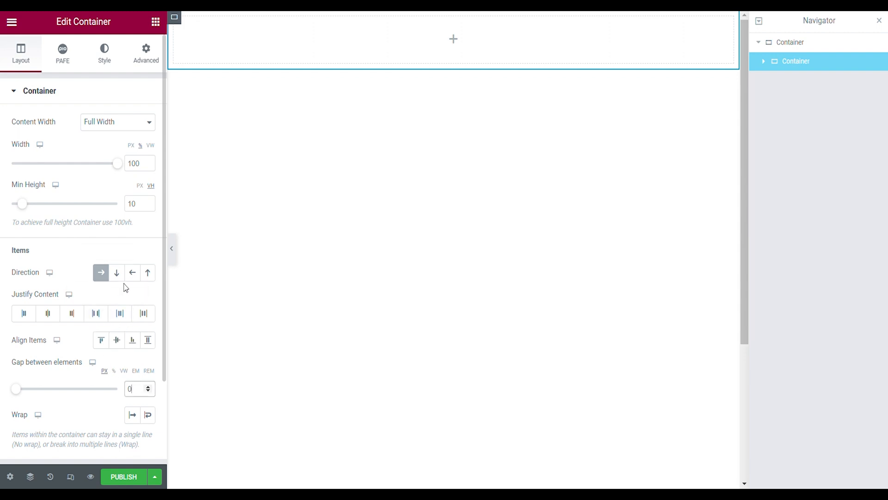
- Set the second container's margin and padding to 0 on all sides
left_click(147, 65)
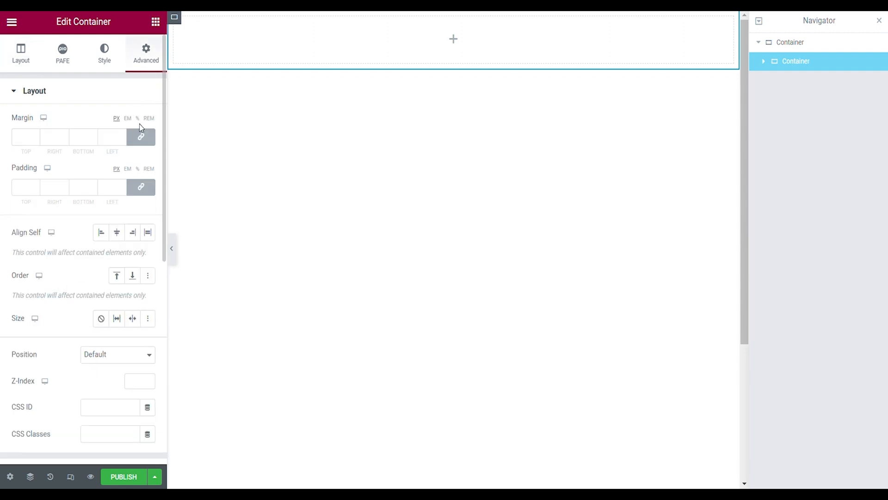
left_click(141, 137)
left_click(148, 190)
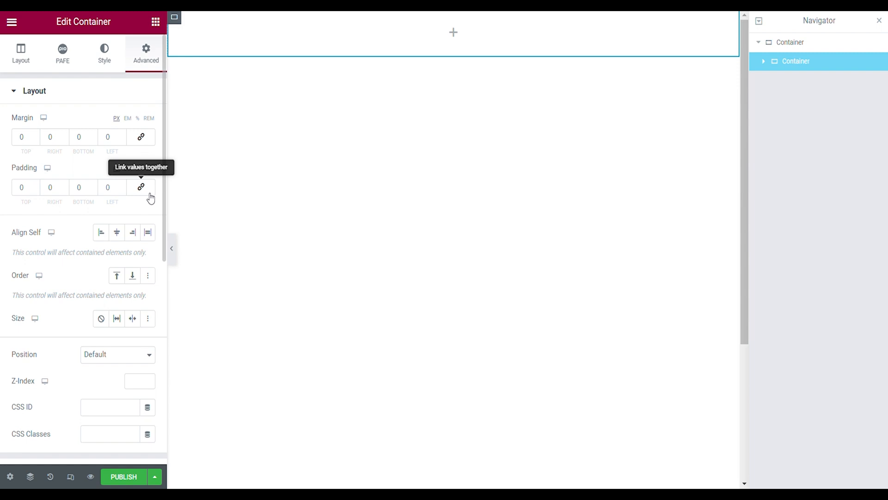
- Nest a third container inside the row container with full-width content and a width of 9.5%
left_click(155, 22)
left_click_drag(64, 172, 259, 47)
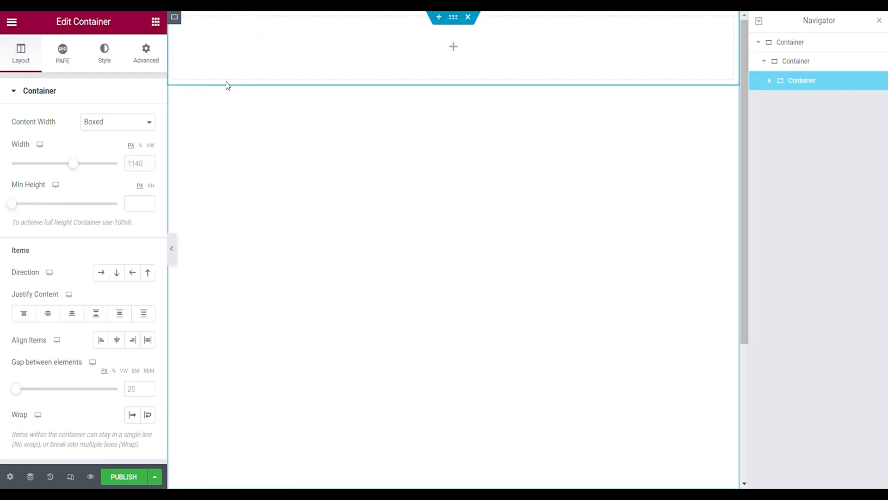
left_click(111, 150)
left_click(137, 164)
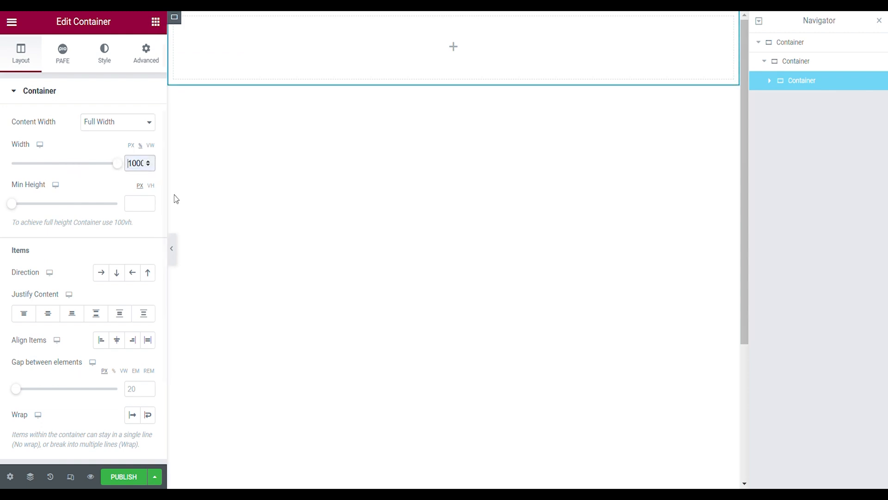
type("9.5")
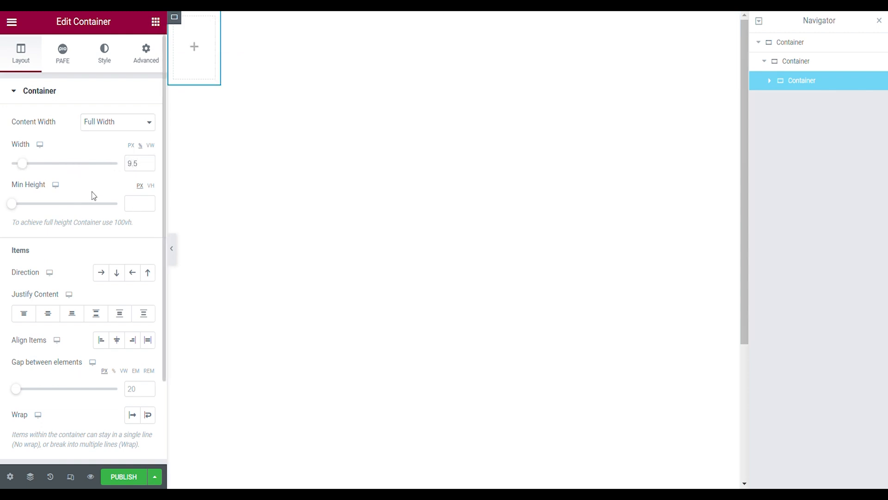
- Set the third container's minimum height to 10 VH and center its items in both directions with a 0 px gap
left_click(151, 185)
left_click(145, 206)
type("10")
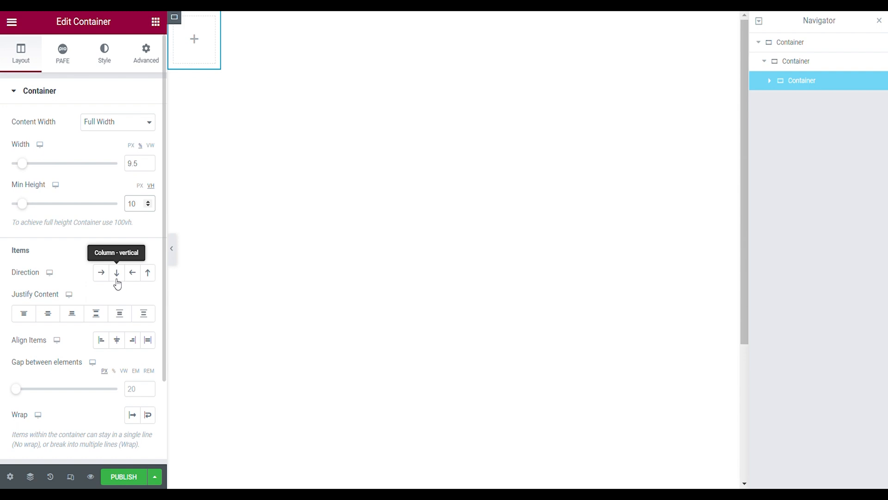
left_click(52, 317)
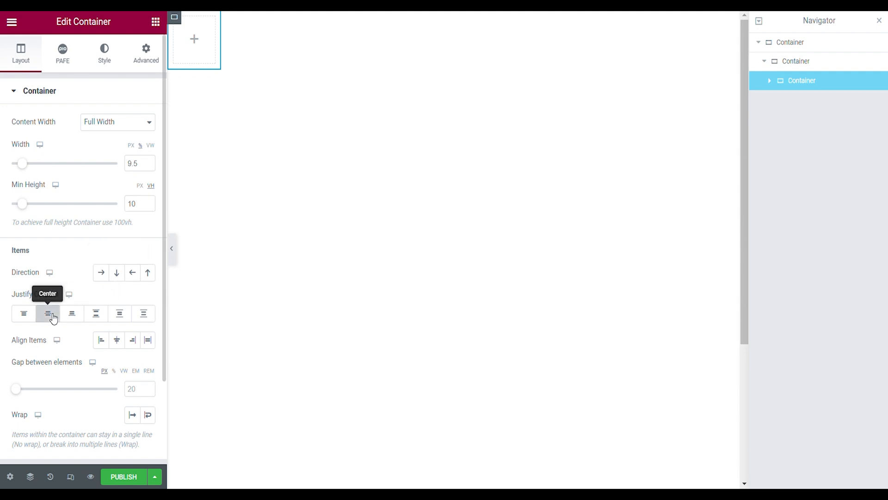
left_click(116, 341)
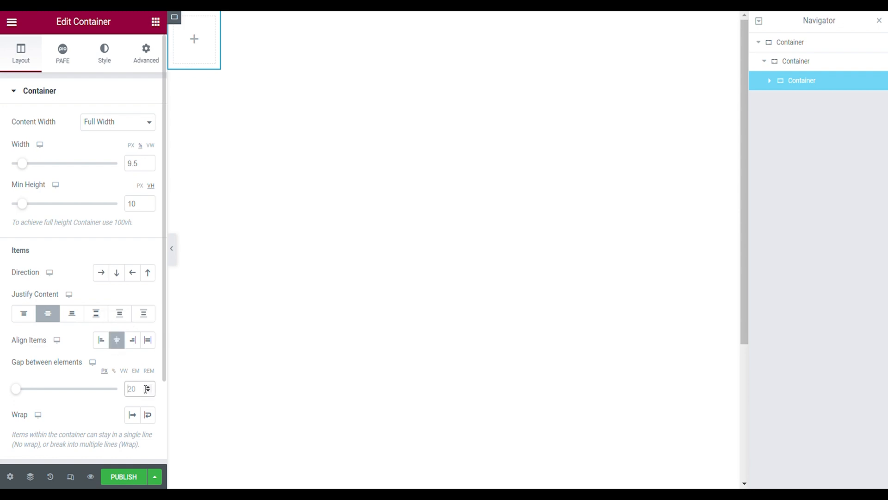
- Set the third container's margin and padding to 0 on all sides
left_click(156, 58)
left_click(146, 136)
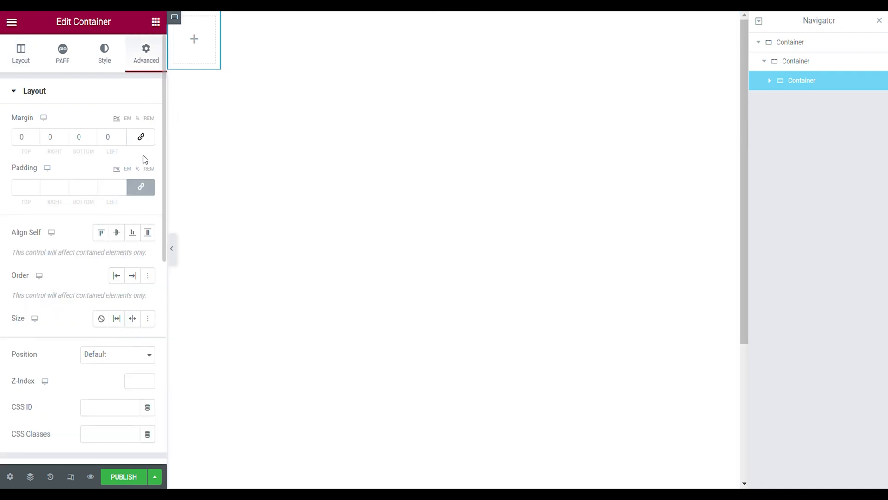
left_click(146, 186)
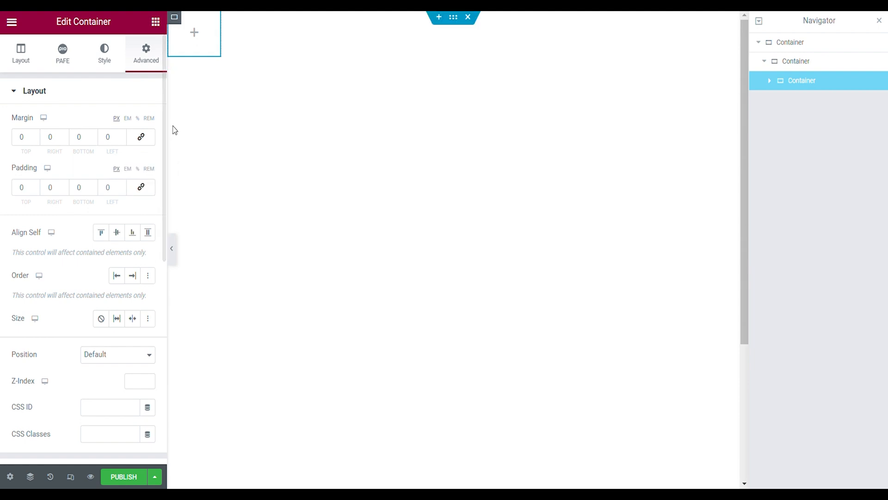
- Duplicate the 9.5% wide container in the row and set the copy's width to 27%
right_click(179, 25)
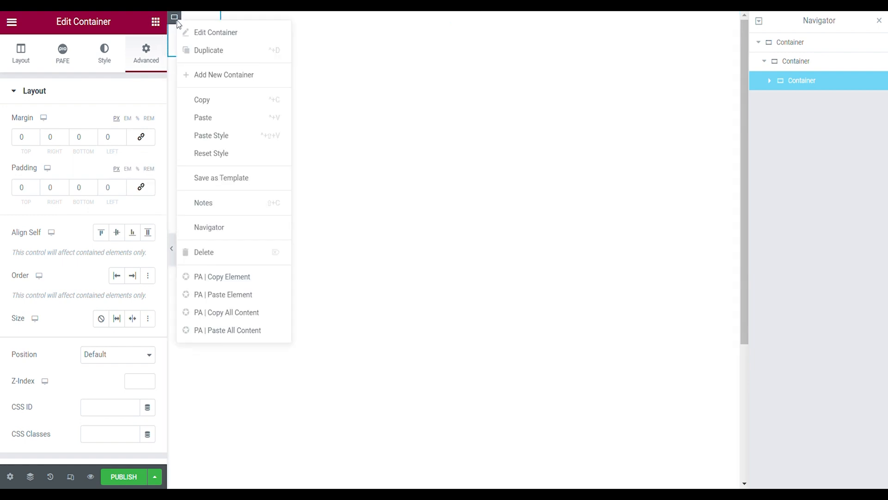
left_click(199, 51)
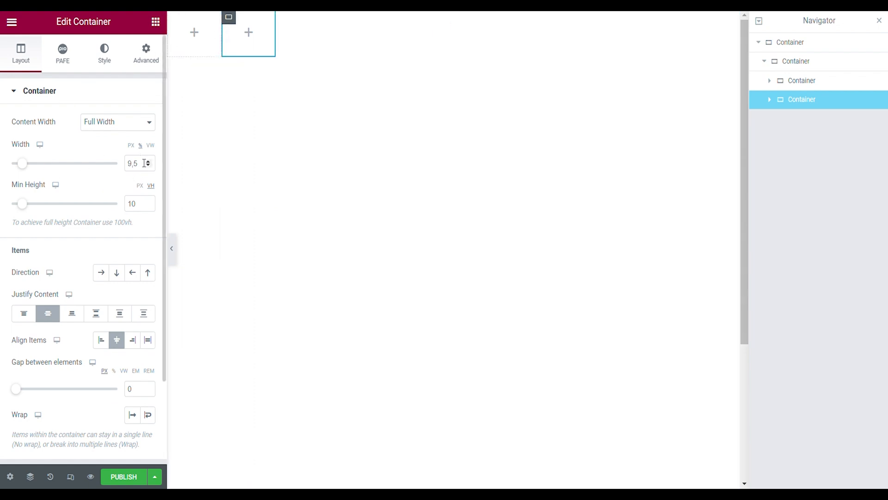
type("27")
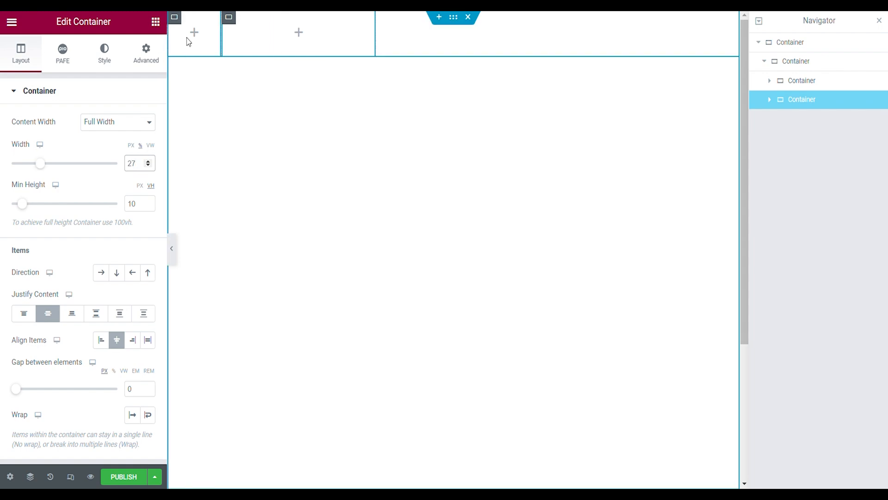
- Give the 27% wide container a solid border, 1 px on the right and left and 0 on the top and bottom
left_click(155, 54)
left_click(100, 63)
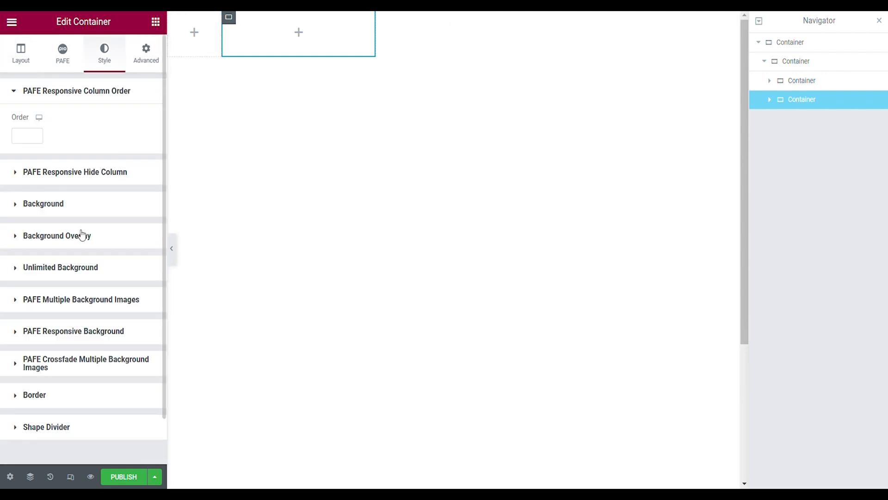
left_click(57, 398)
scroll(49, 358, "down", 2)
left_click(118, 325)
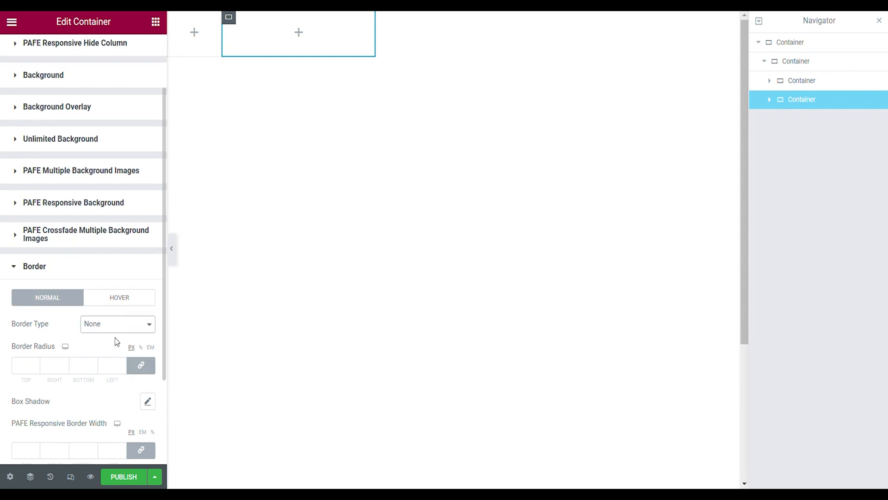
left_click(115, 354)
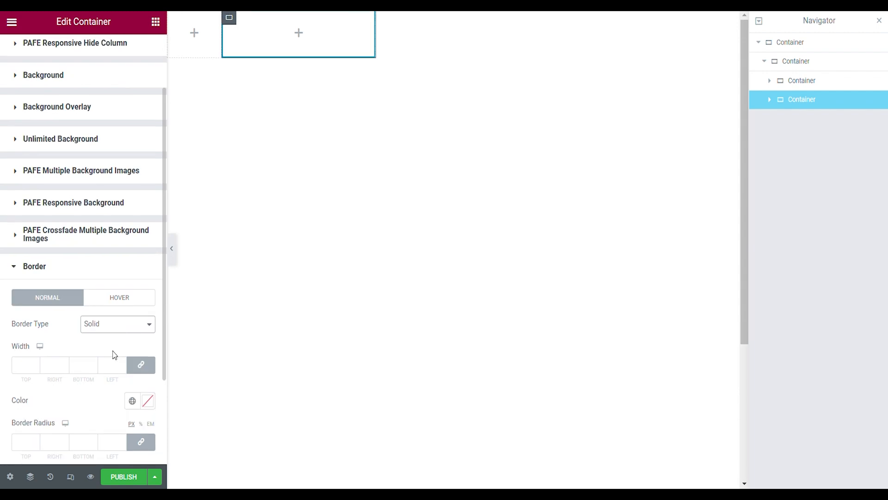
left_click(65, 363)
- Set the 27% wide container's border color to semi-transparent black #00000070 and preview the row
left_click(147, 401)
left_click_drag(173, 301, 225, 350)
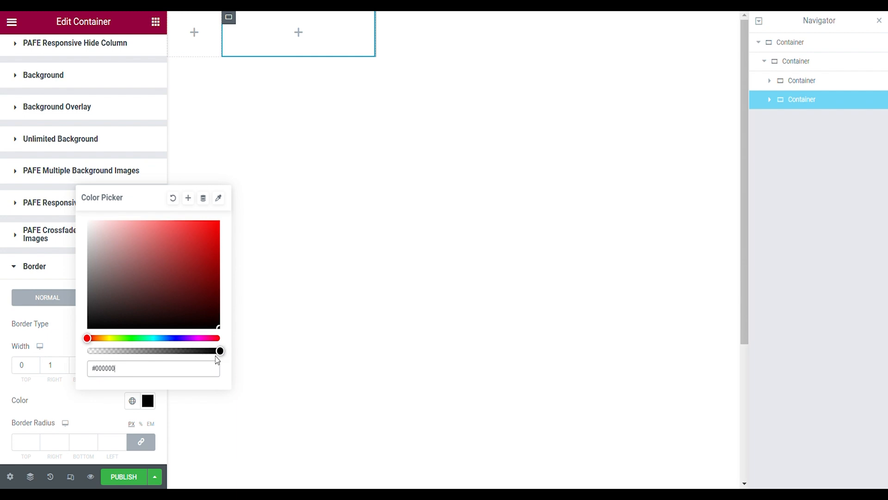
left_click(181, 375)
left_click(181, 377)
type("70")
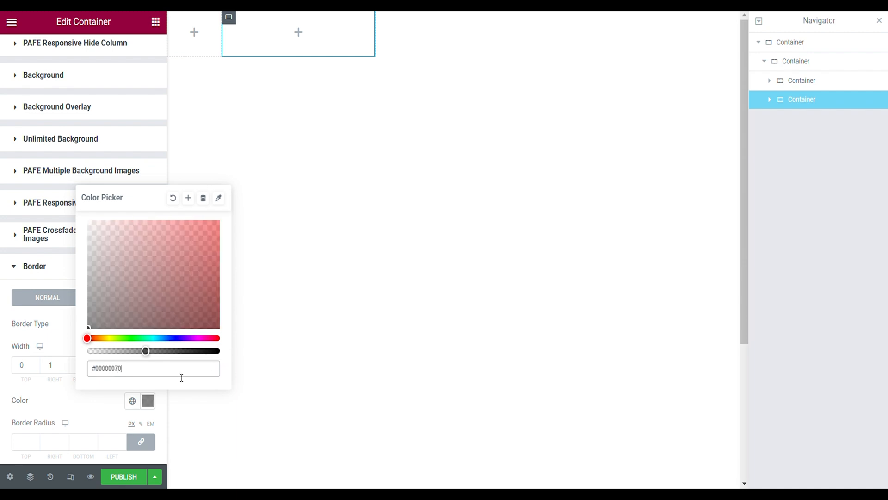
left_click(182, 44)
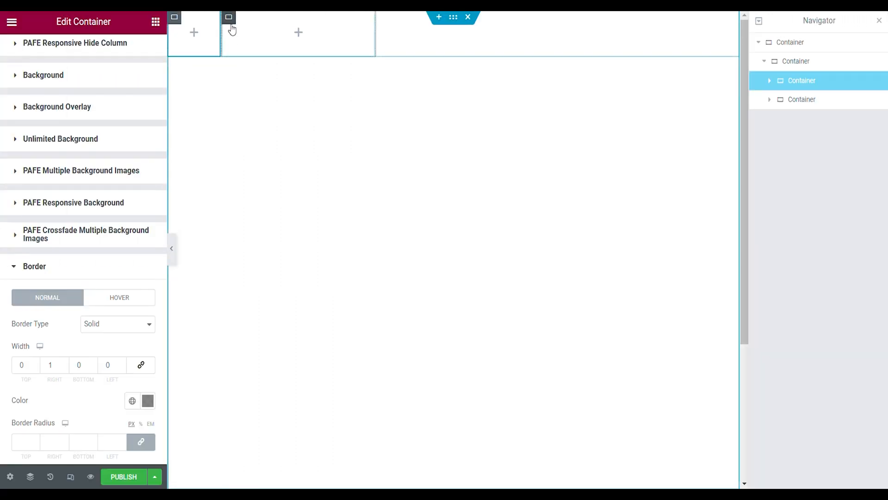
- Duplicate the bordered 27% wide container twice so the row holds three of them
left_click(228, 18)
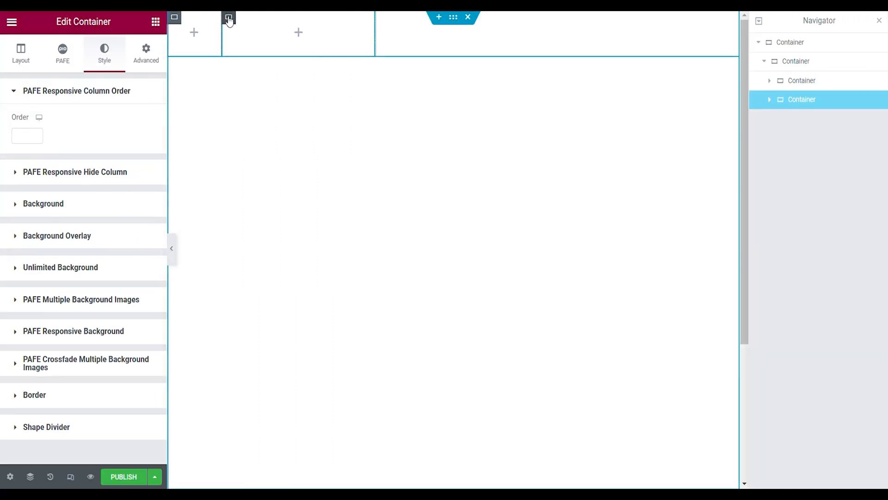
right_click(228, 19)
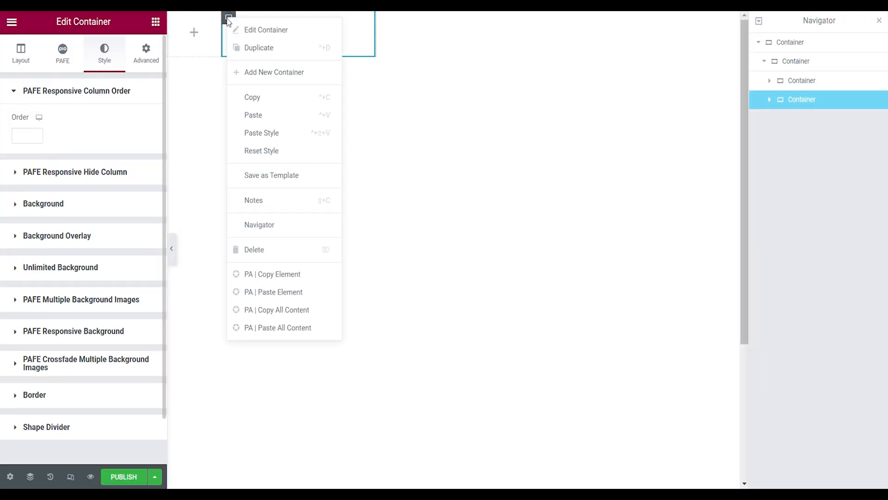
left_click(252, 48)
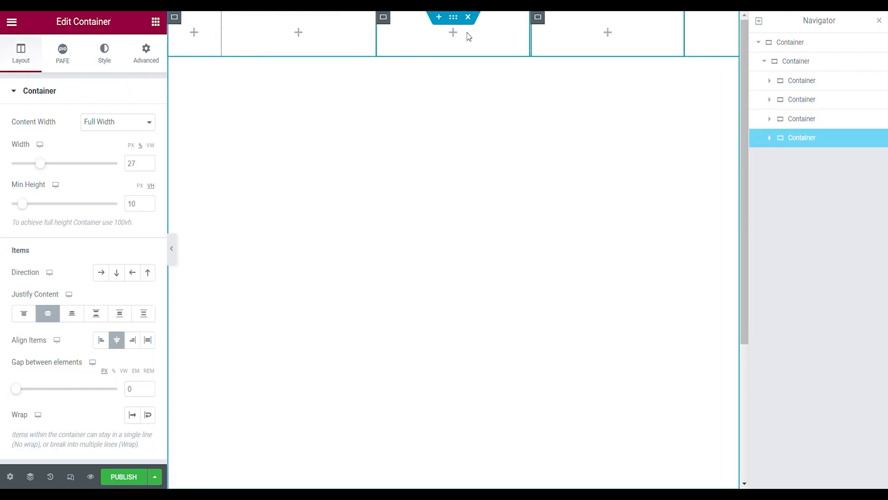
- Duplicate the narrow 9.5% wide container and move the copy to the end of the row
right_click(179, 22)
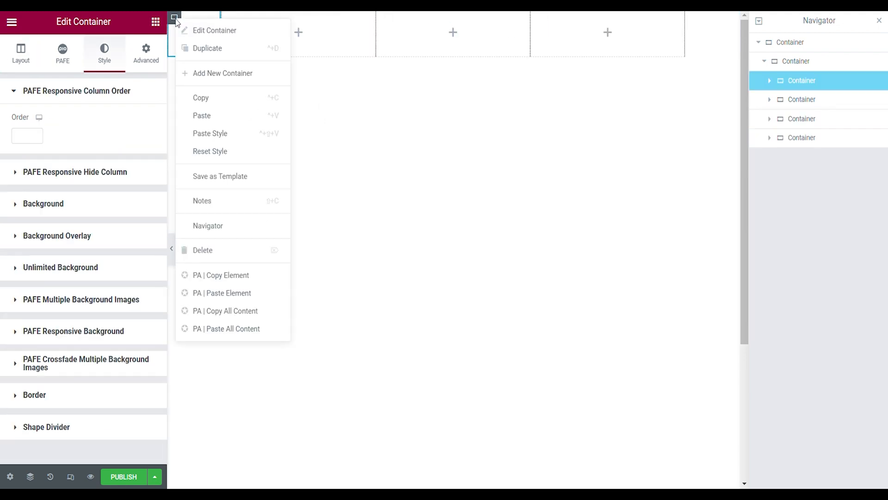
left_click(200, 46)
left_click_drag(793, 100, 792, 172)
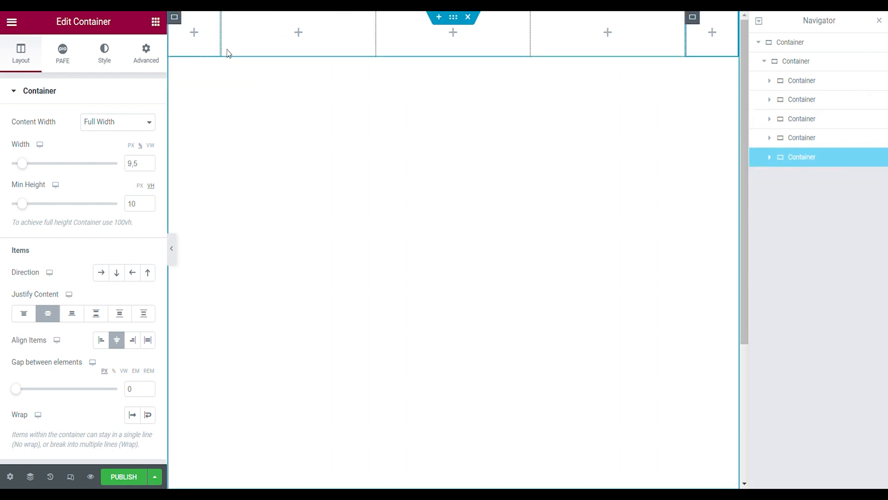
left_click(172, 248)
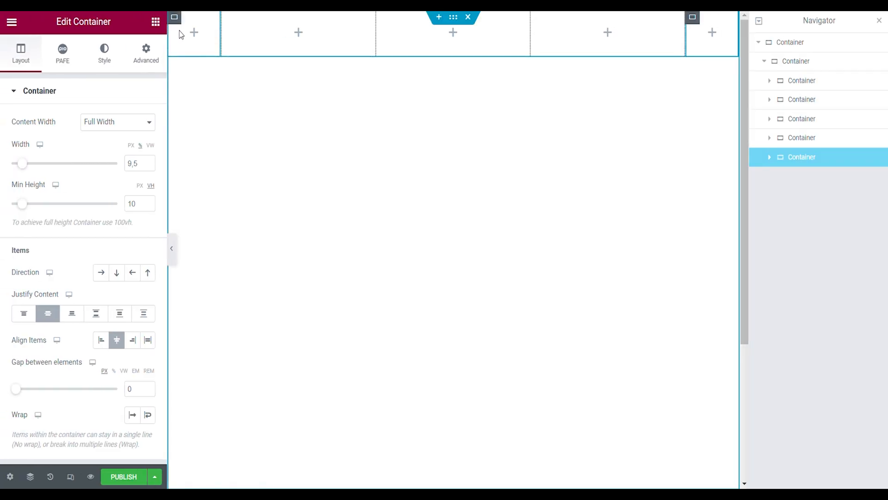
- Duplicate the complete five-column row container twice to stack two more rows beneath it
left_click(771, 63)
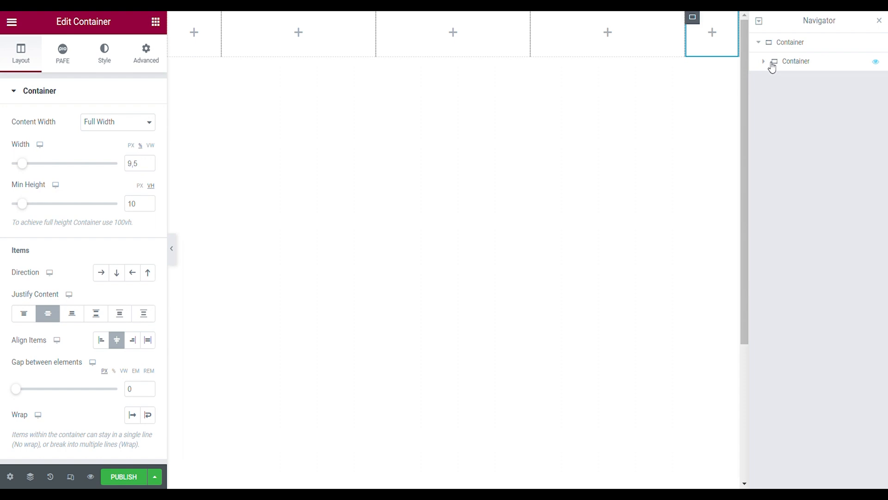
left_click(771, 63)
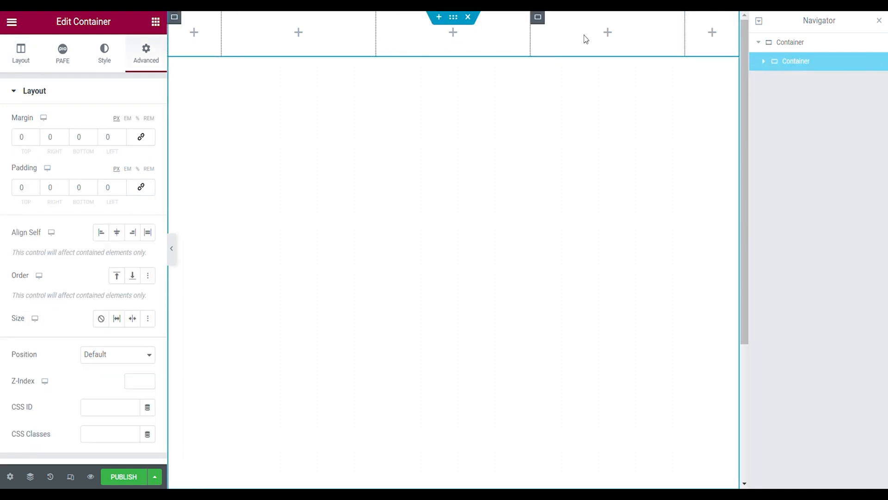
left_click(764, 62)
left_click(765, 61)
right_click(773, 64)
left_click(815, 114)
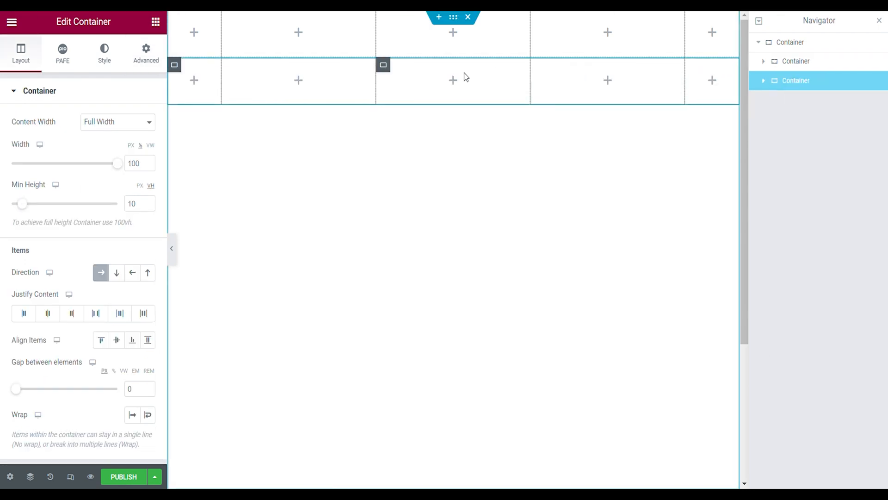
right_click(801, 92)
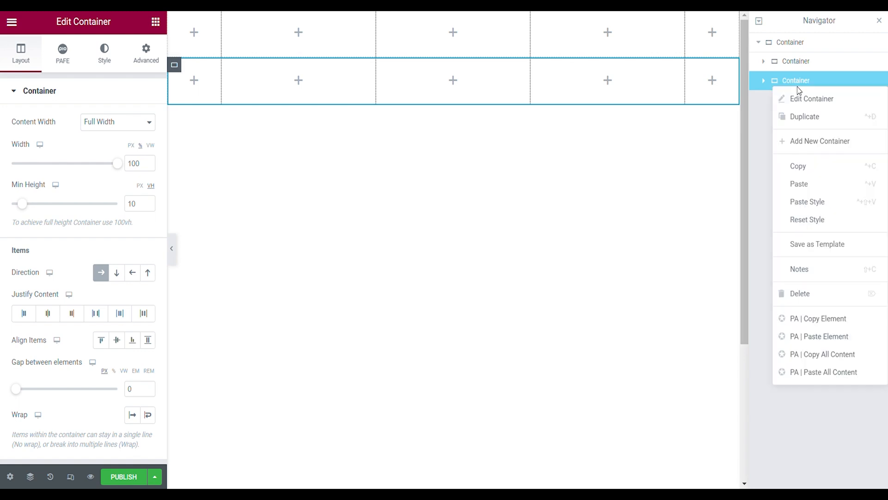
left_click(775, 116)
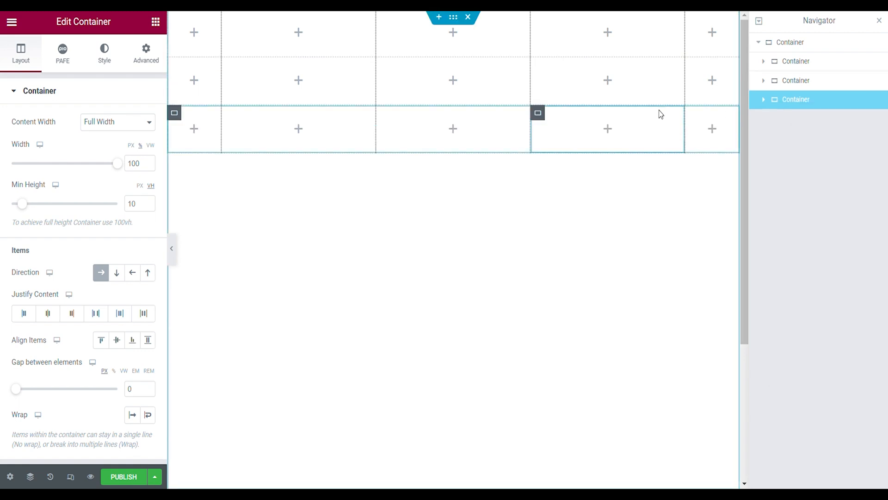
- Set the minimum height of the third row container and its first column container to 60 VH
left_click(175, 114)
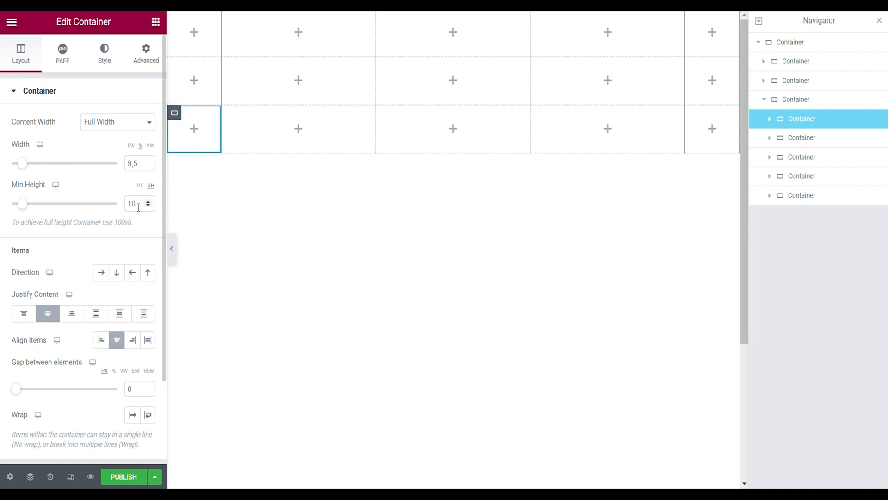
double_click(138, 208)
type("60")
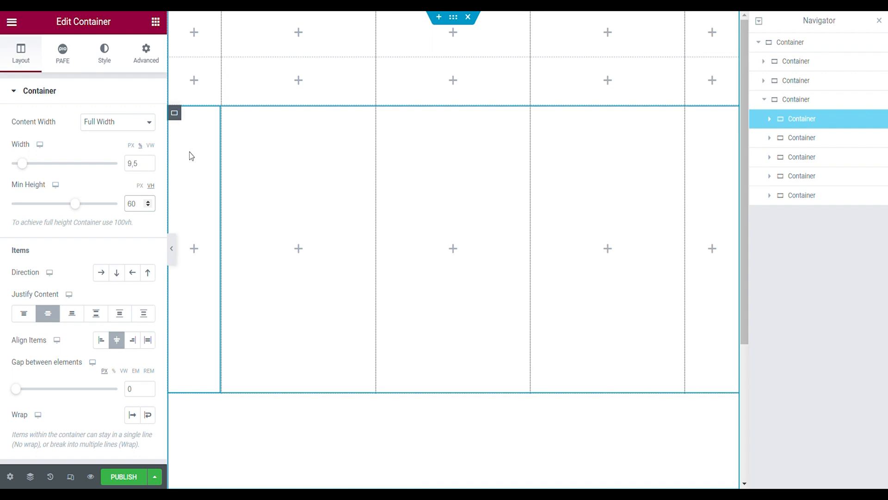
type("60")
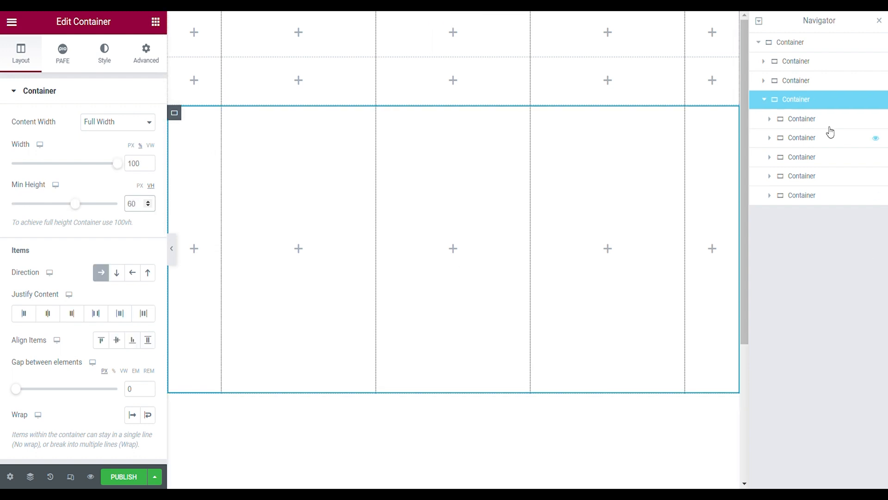
left_click(803, 138)
left_click(765, 100)
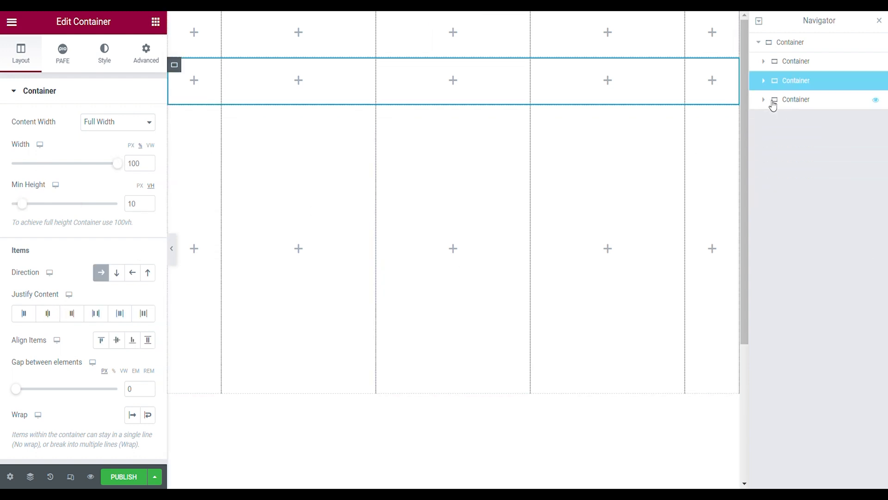
- Duplicate the second row container and move the copy below the tall third row
right_click(794, 84)
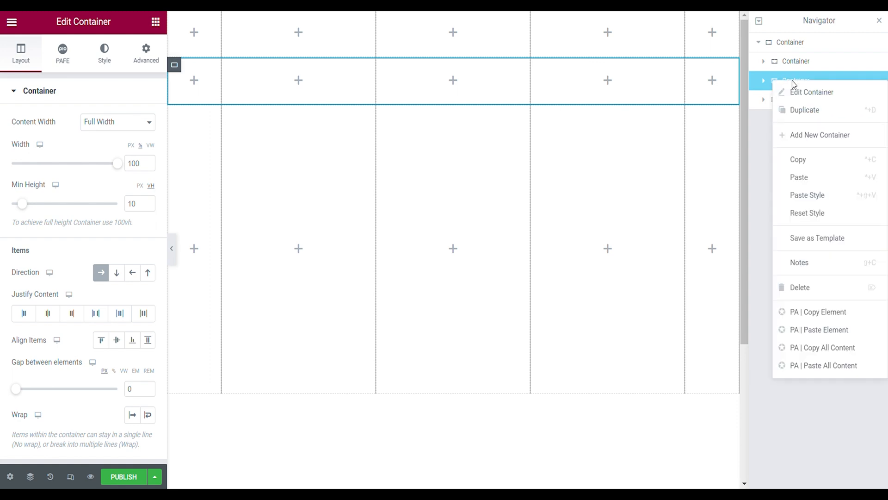
left_click(796, 110)
left_click_drag(784, 103, 775, 128)
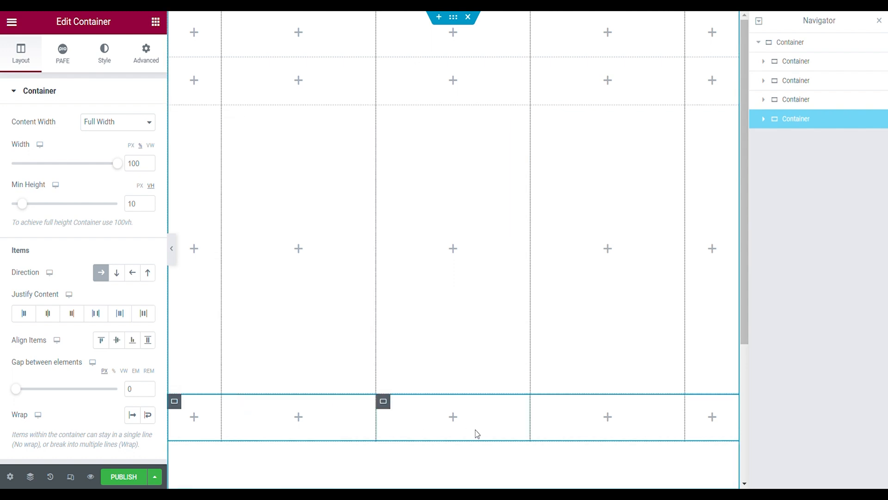
- Set the minimum height of the fourth row container and its nested column containers to 20 VH
left_click(132, 209)
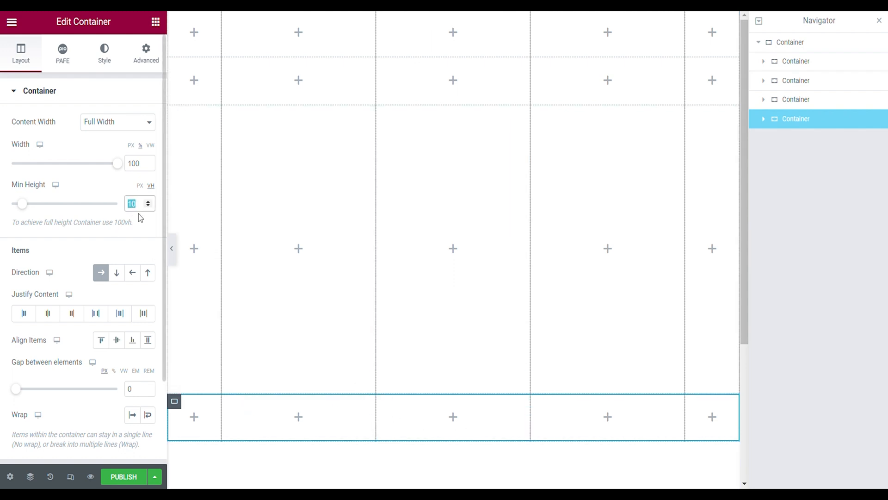
type("20")
left_click(764, 120)
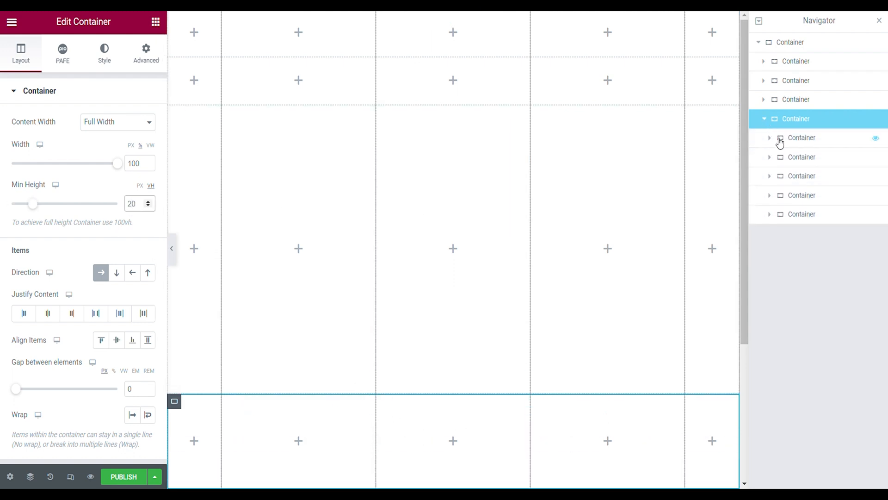
left_click(780, 144)
key("ctrl+p")
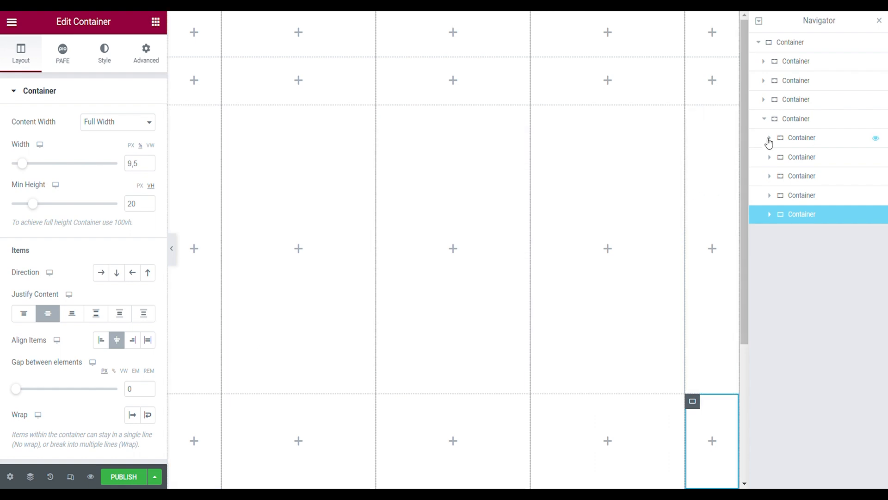
left_click(768, 119)
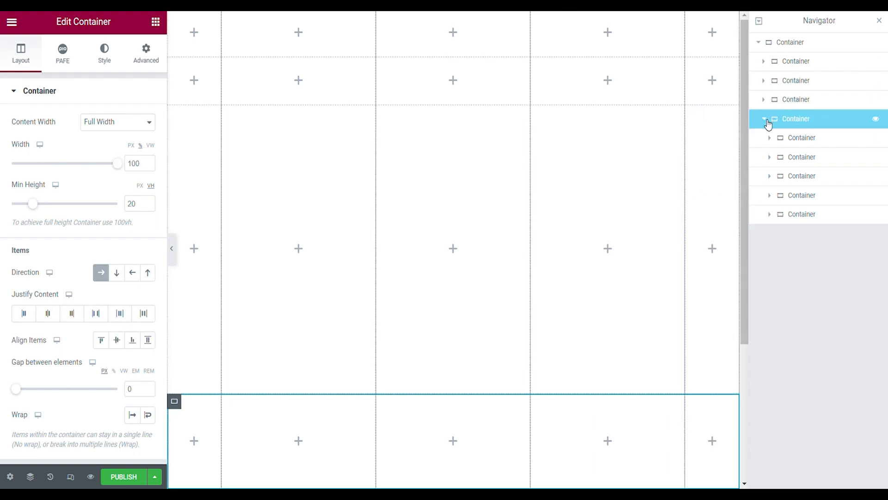
left_click(767, 122)
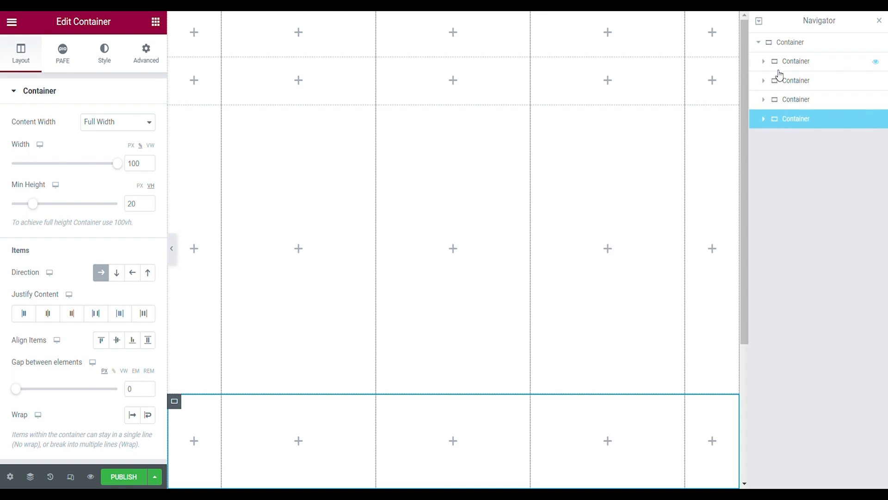
- Add a Heading widget to the first column of the first row and set its title to "t/"
left_click(766, 64)
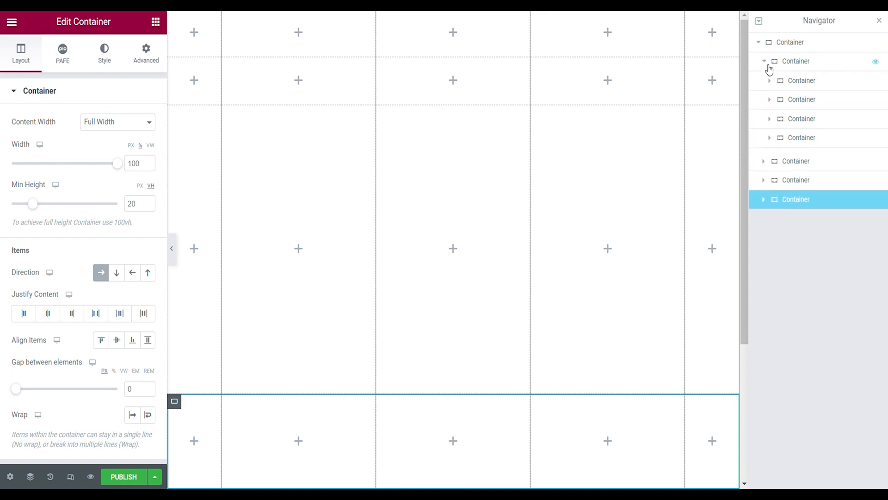
left_click(792, 80)
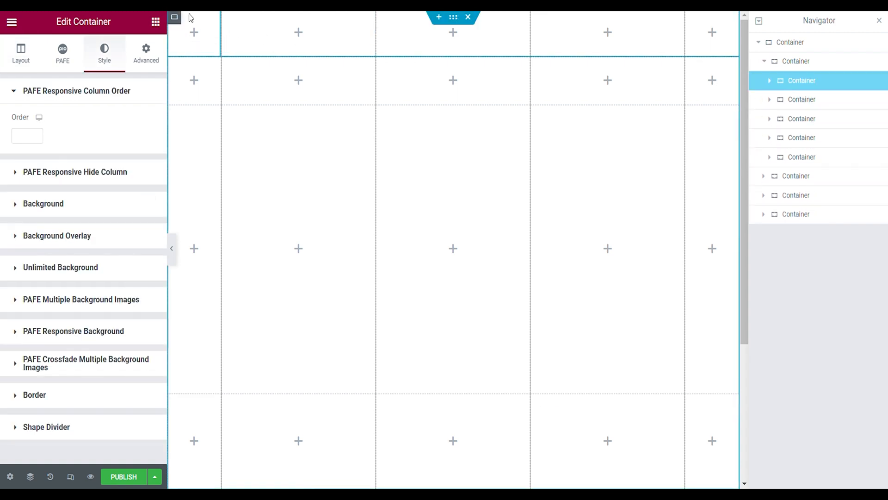
left_click(194, 33)
left_click_drag(43, 261, 191, 47)
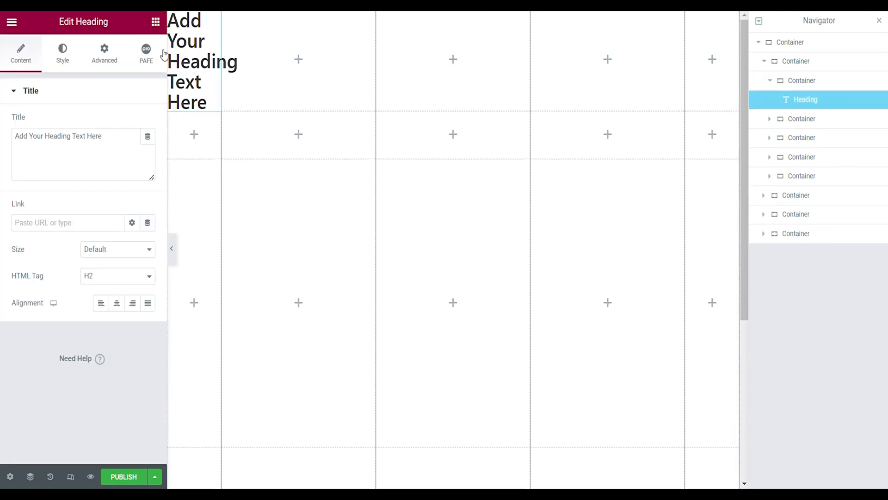
double_click(83, 137)
triple_click(84, 137)
type("t/")
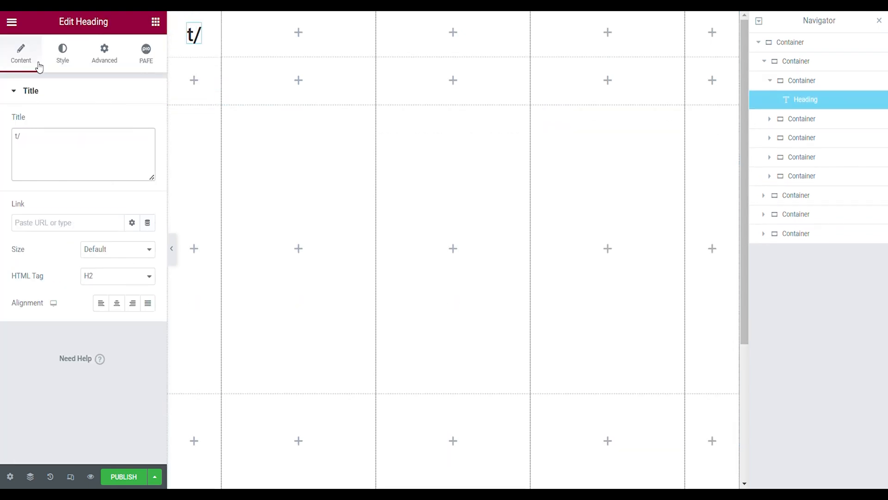
- Change the heading's title to "T/R" and set its text color to black
key("BackSpace")
key("BackSpace")
type("T/R")
left_click(62, 53)
left_click(147, 122)
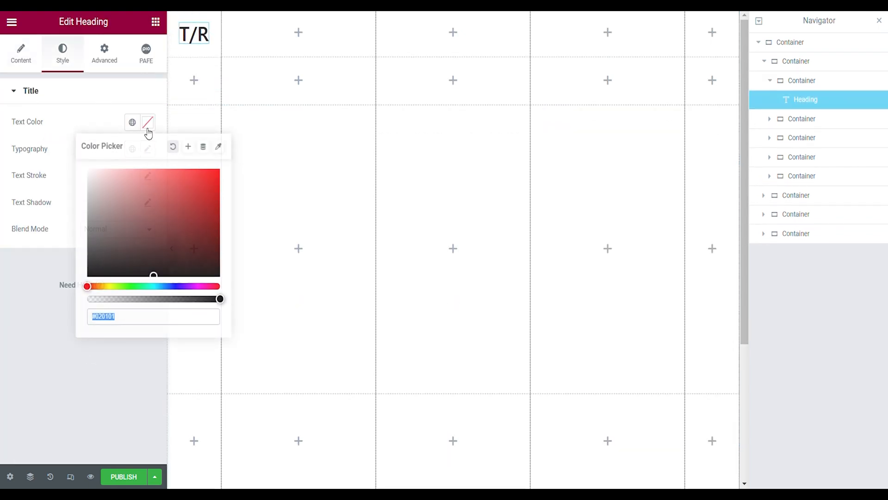
left_click(120, 173)
left_click_drag(124, 176, 209, 274)
- Set the T/R heading's typography to Montserrat, size 1.5 em and weight 900 (Black)
left_click(147, 149)
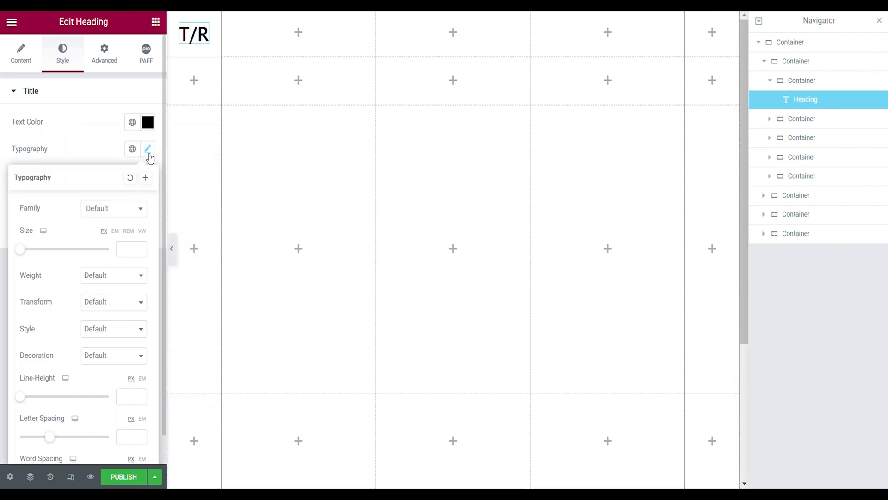
left_click(126, 208)
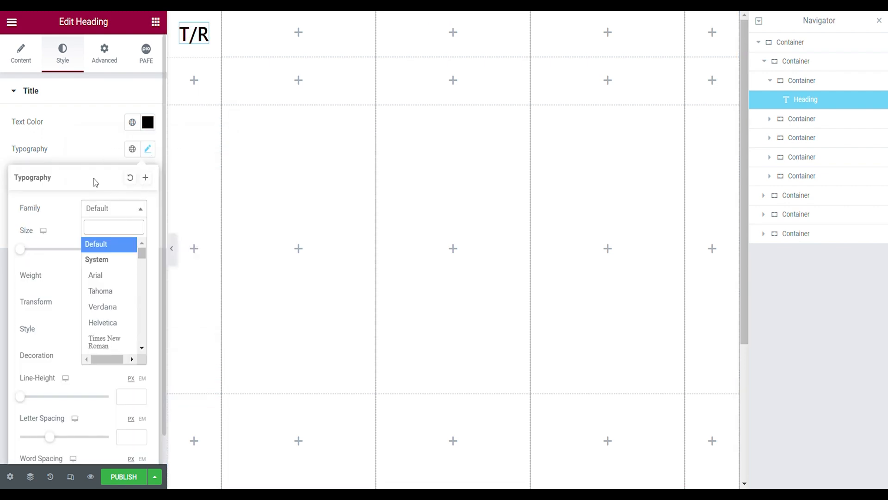
type("monts")
key("Return")
left_click(115, 231)
left_click(129, 249)
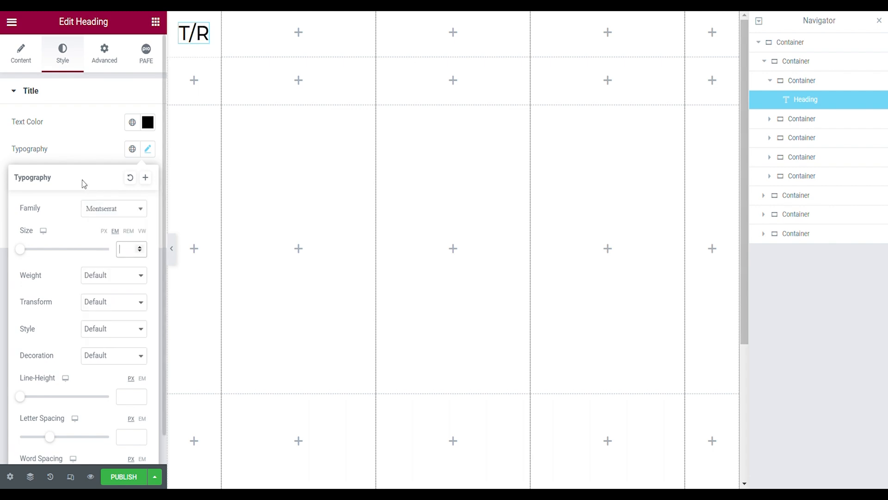
type("1.5")
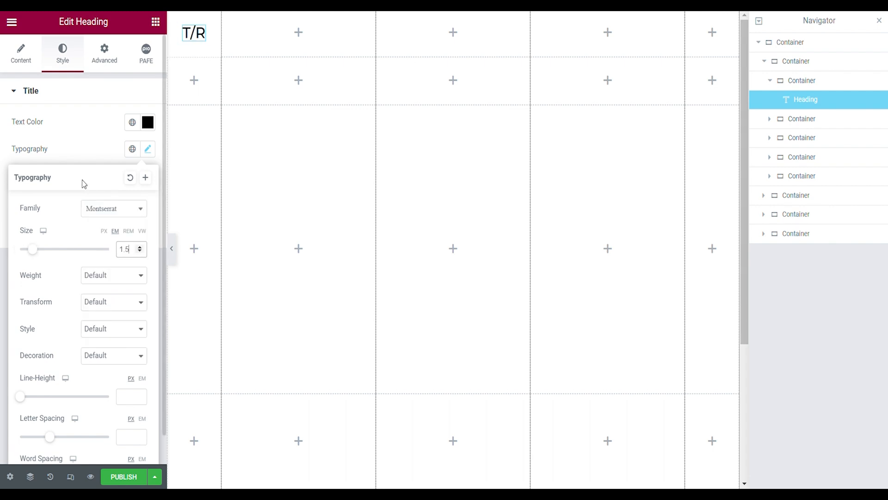
left_click(104, 277)
left_click(109, 327)
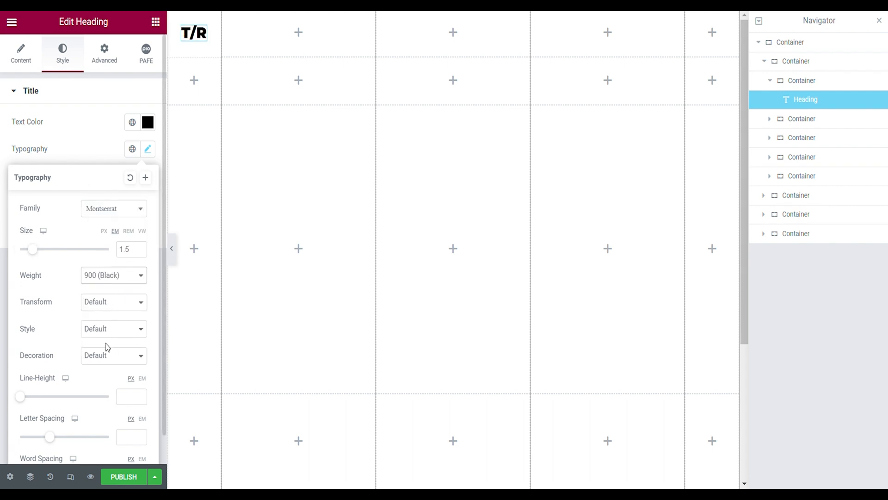
- Set the T/R heading's letter spacing to 0.1 em
scroll(75, 319, "down", 1)
left_click(142, 388)
left_click(131, 406)
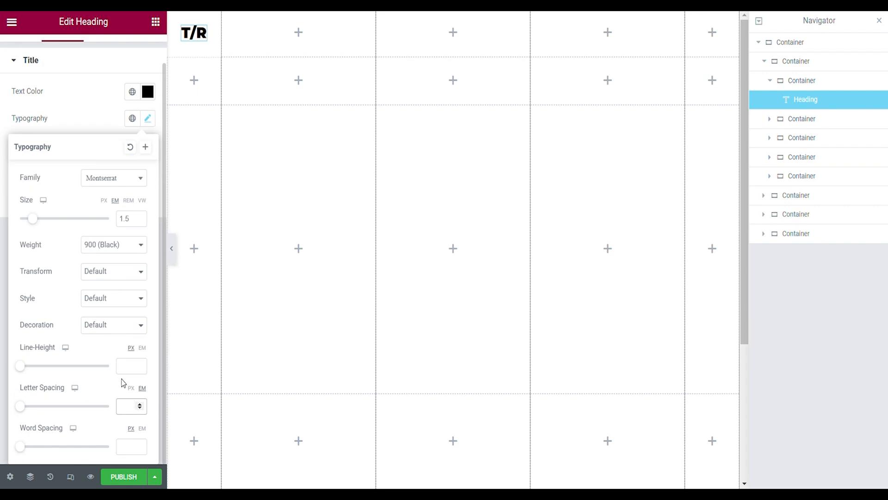
type("0.1")
left_click(78, 106)
- Give the T/R heading a hover scale transform of 1.1 with a transition duration of 1000 ms
left_click(107, 67)
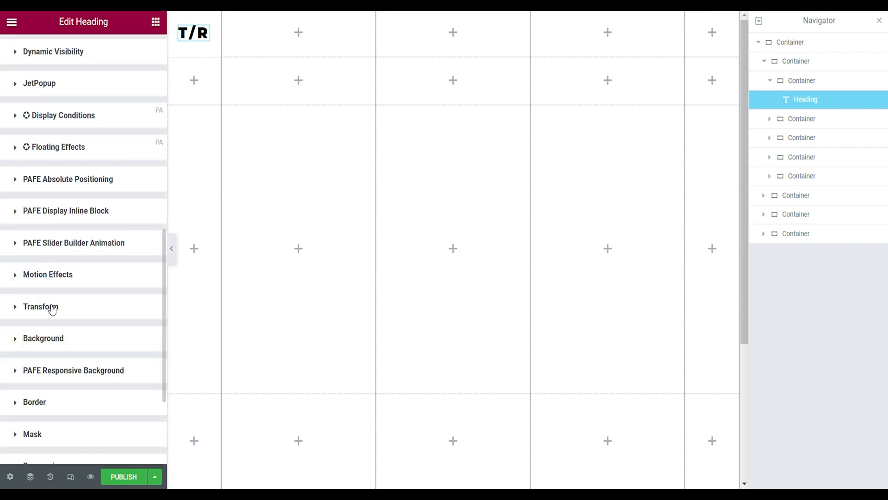
left_click(31, 309)
scroll(74, 319, "down", 3)
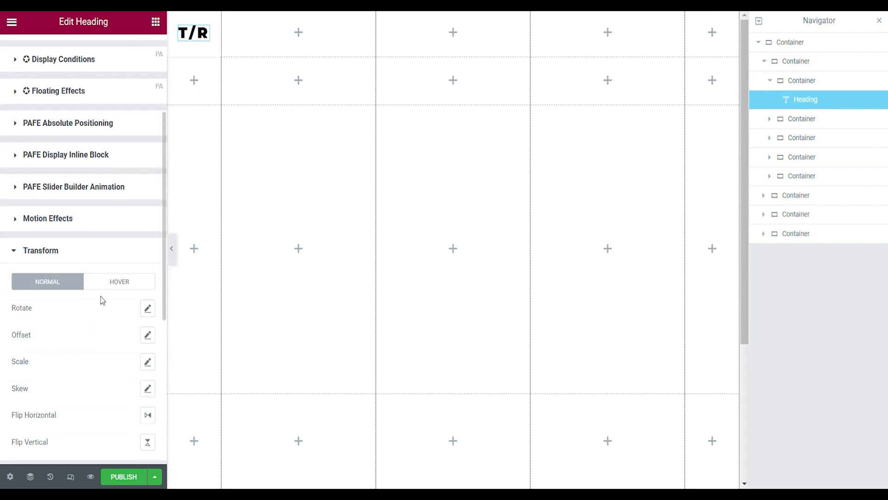
left_click(113, 282)
scroll(99, 303, "down", 2)
left_click(147, 283)
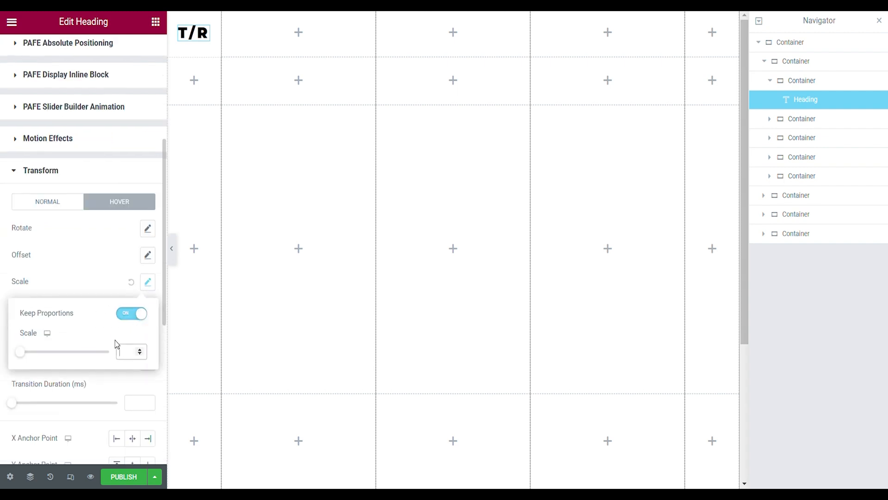
type("1.1")
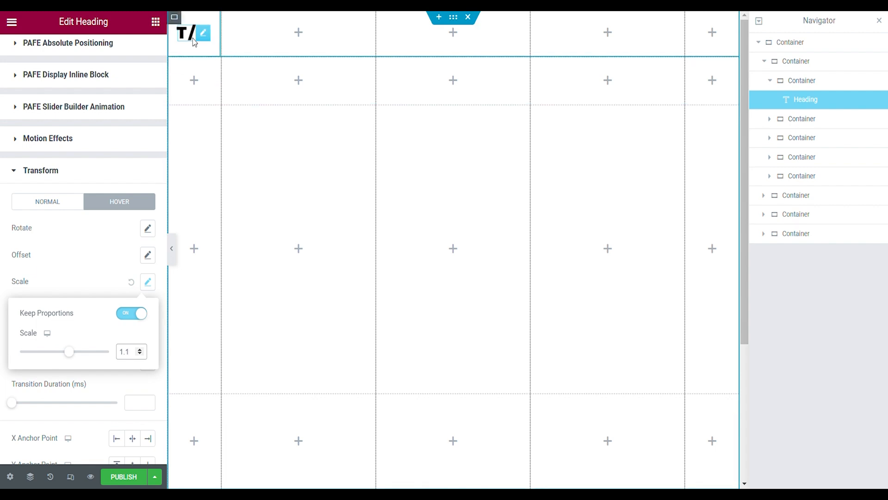
left_click(189, 38)
left_click(138, 409)
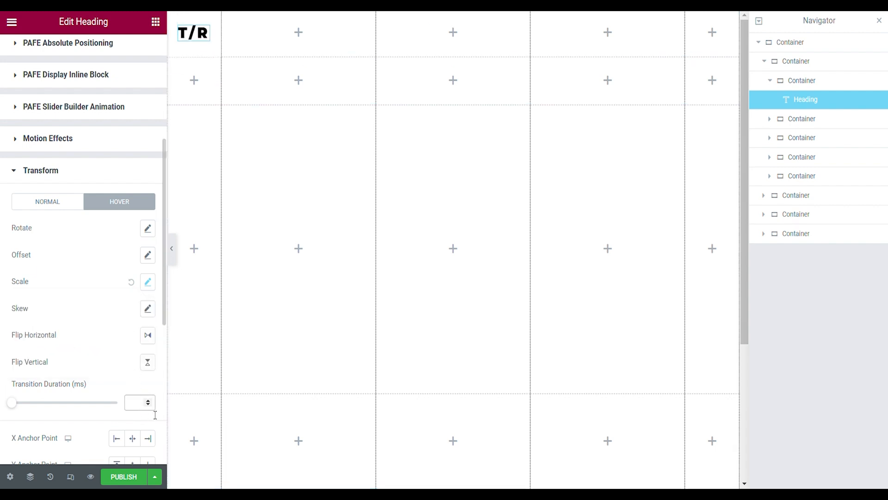
type("1000")
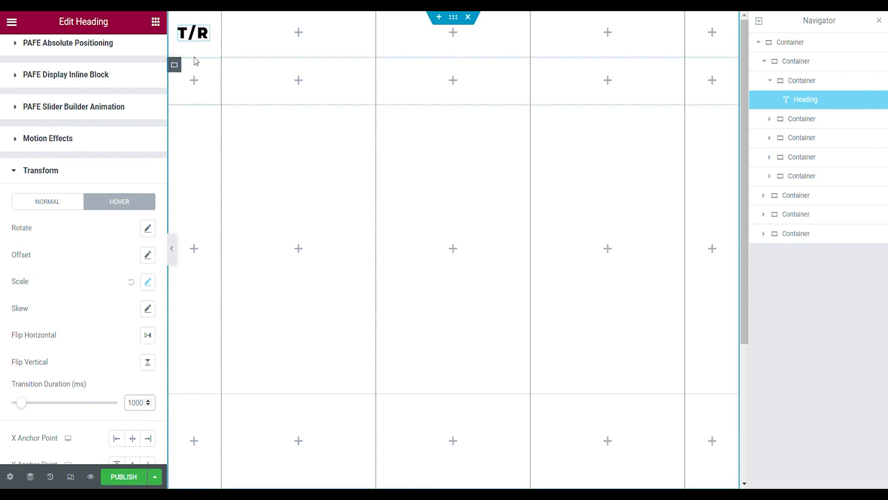
- Add a Nav Menu widget to the first row's second column, with mobile dropdown breakpoint None and stretched alignment
left_click(155, 22)
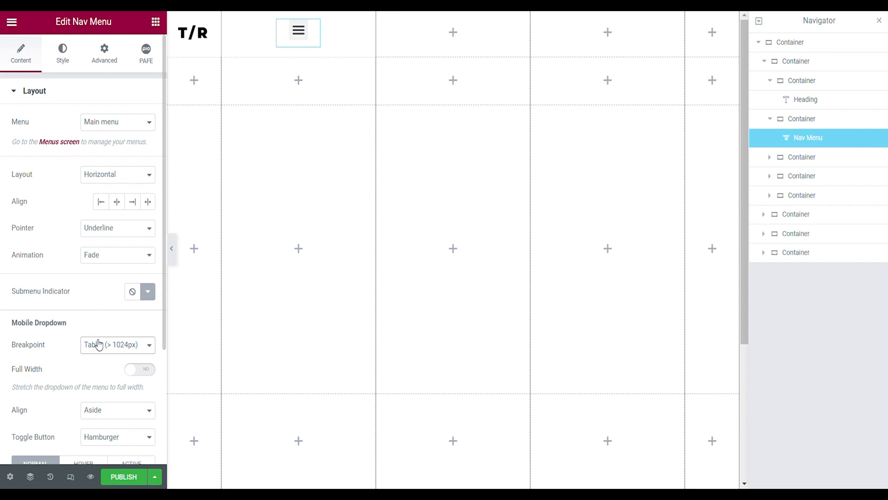
left_click(97, 378)
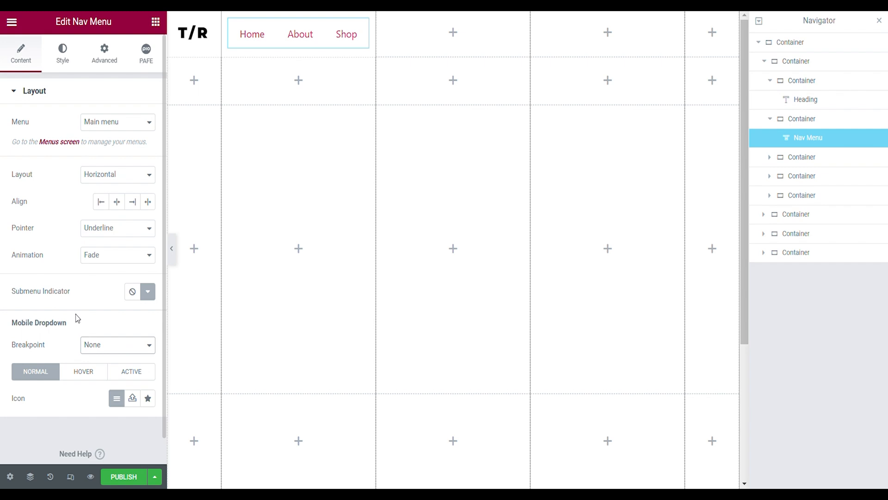
left_click(148, 203)
- Set the main menu's typography to Montserrat, size 1 em and weight 500 (Medium)
left_click(71, 69)
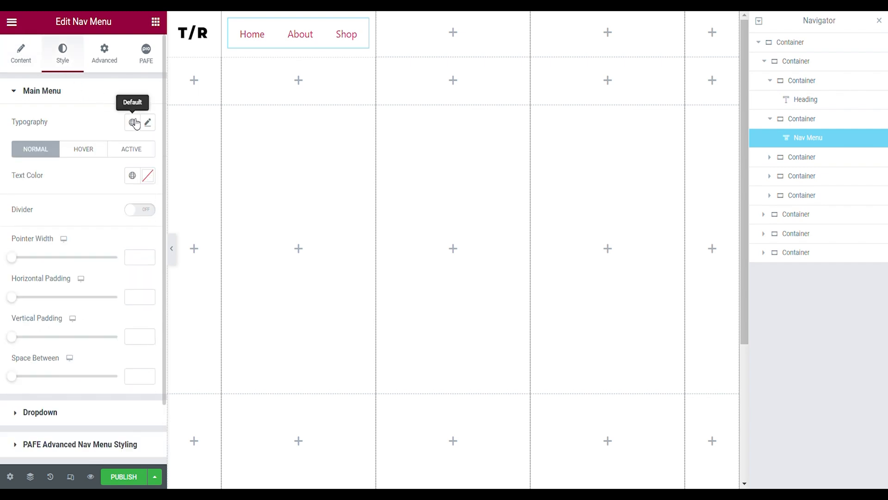
left_click(148, 124)
left_click(119, 182)
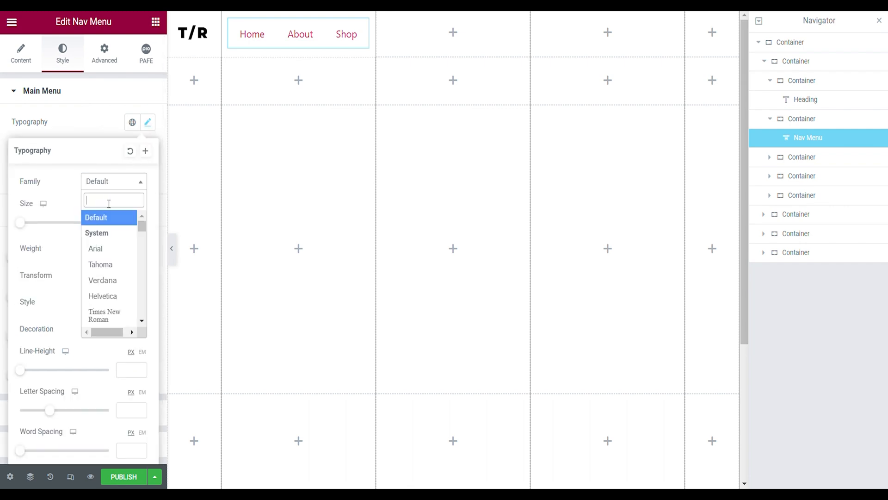
left_click(115, 204)
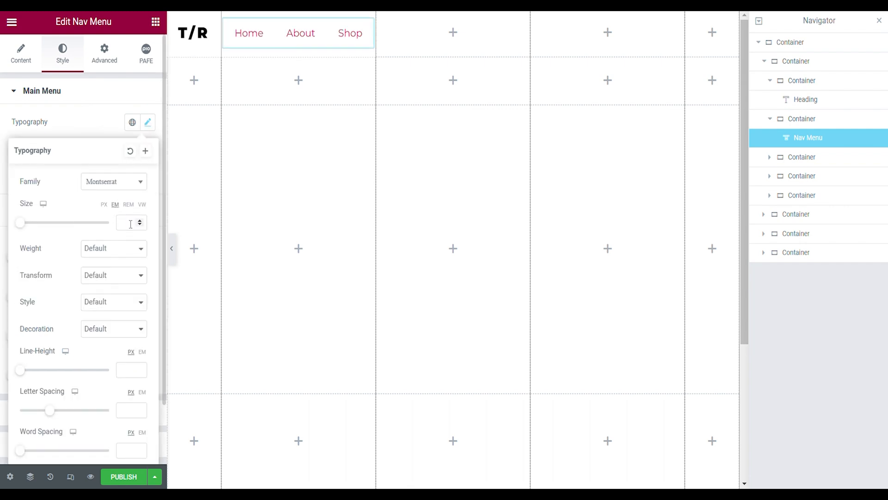
left_click(131, 225)
type("1")
key("Tab")
key("5")
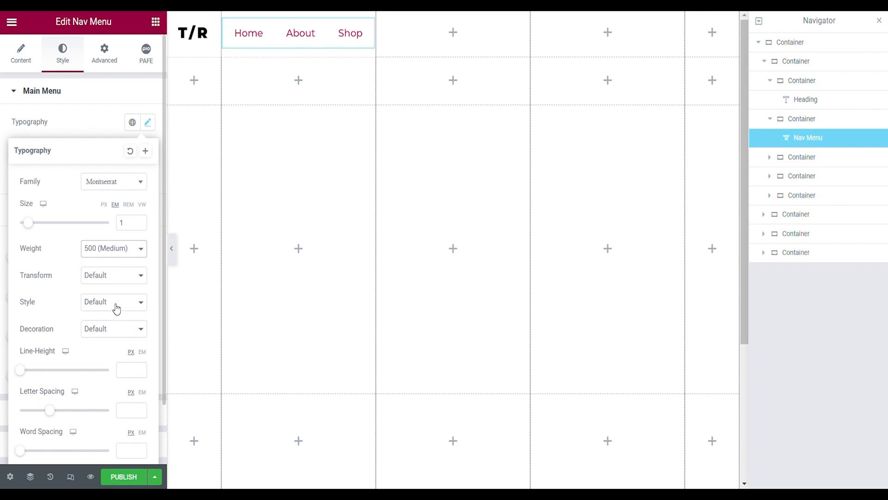
left_click(127, 410)
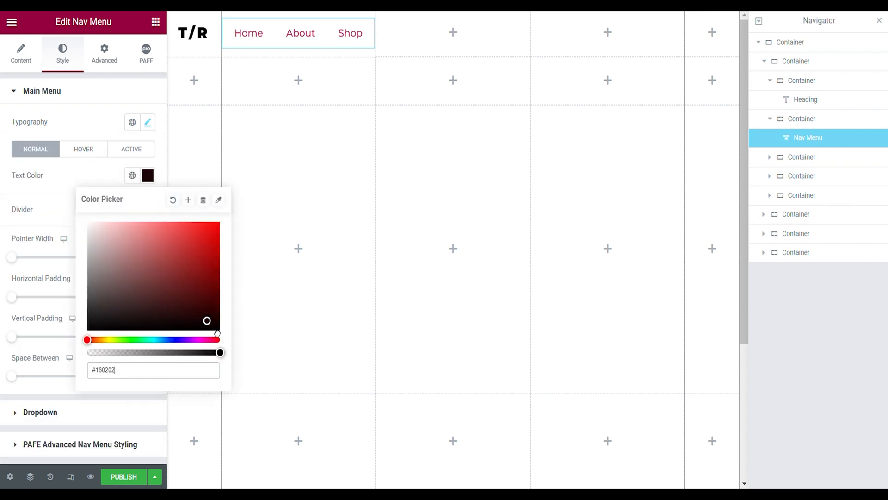
- Set the menu's normal text color to black and choose a text color for its hover state
left_click_drag(217, 331, 225, 350)
left_click(83, 148)
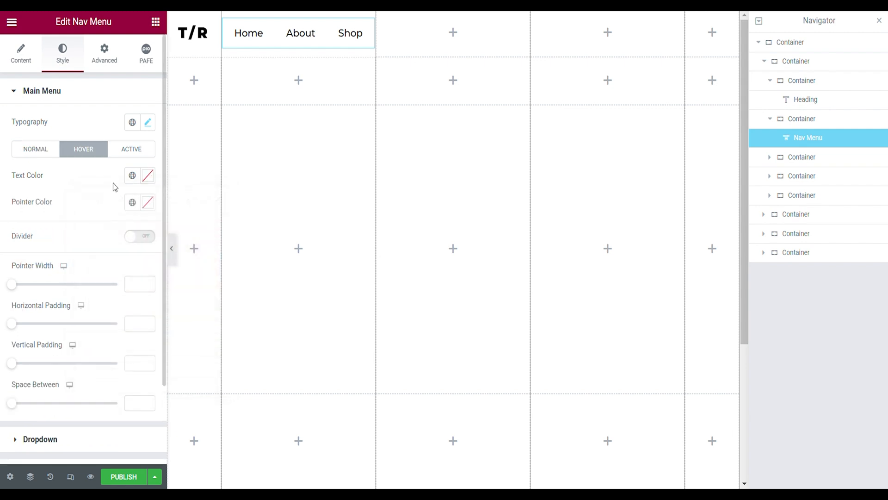
left_click(148, 176)
left_click_drag(234, 359, 164, 367)
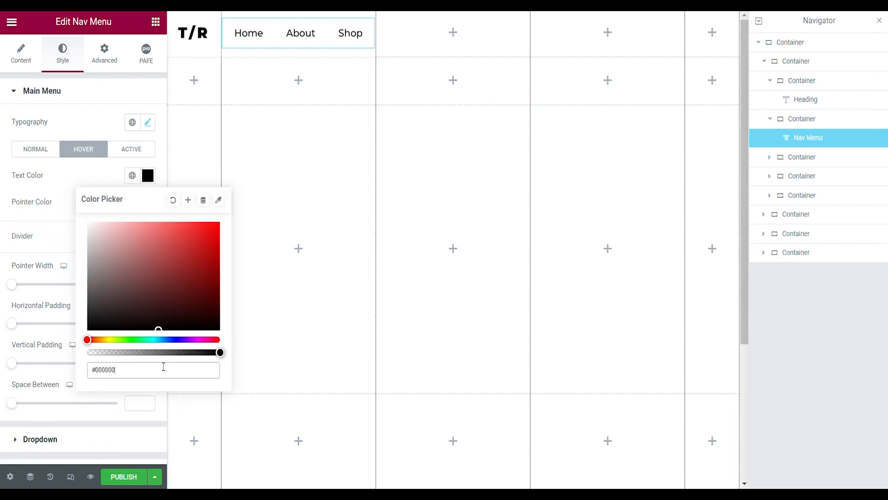
left_click(181, 370)
type("70")
- Set the menu's text color for the active state to gray
left_click(149, 149)
left_click(155, 175)
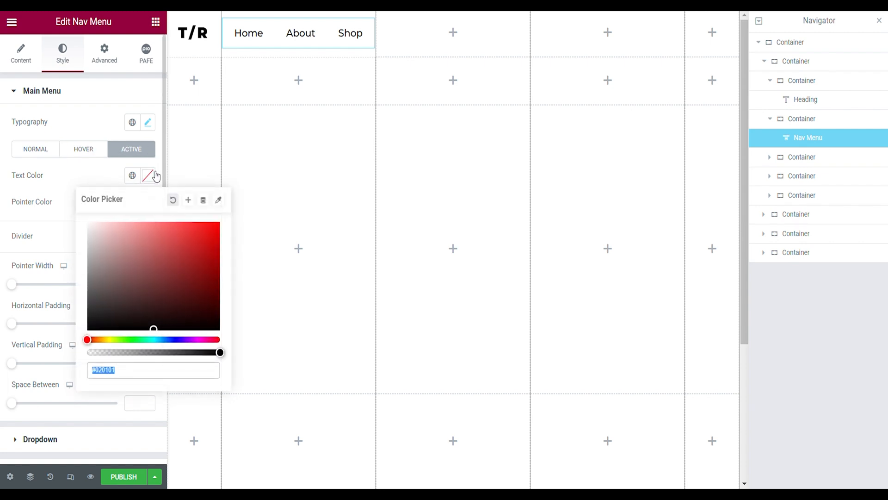
left_click_drag(181, 322, 227, 340)
left_click(120, 182)
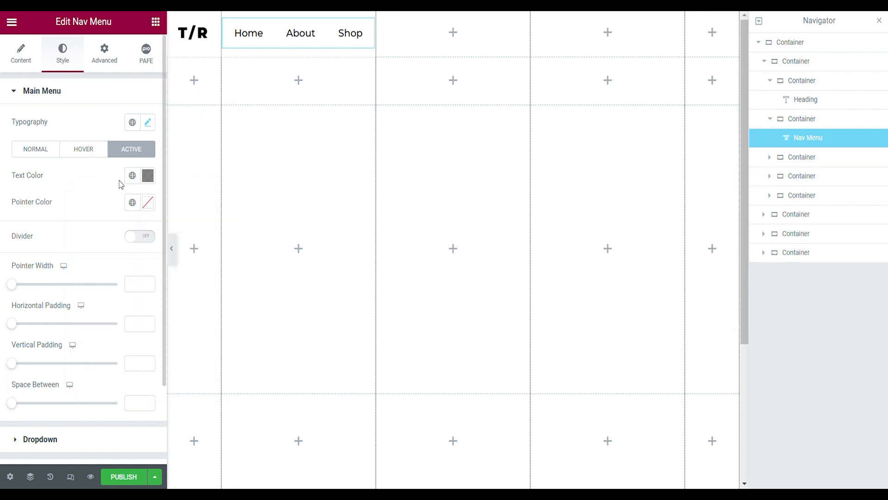
- Set the nav menu's pointer to None
left_click(23, 54)
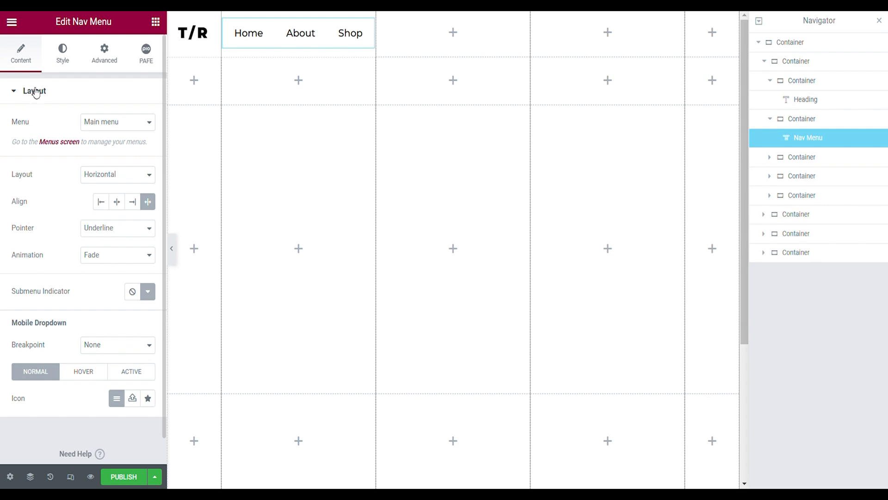
left_click(95, 231)
left_click(94, 250)
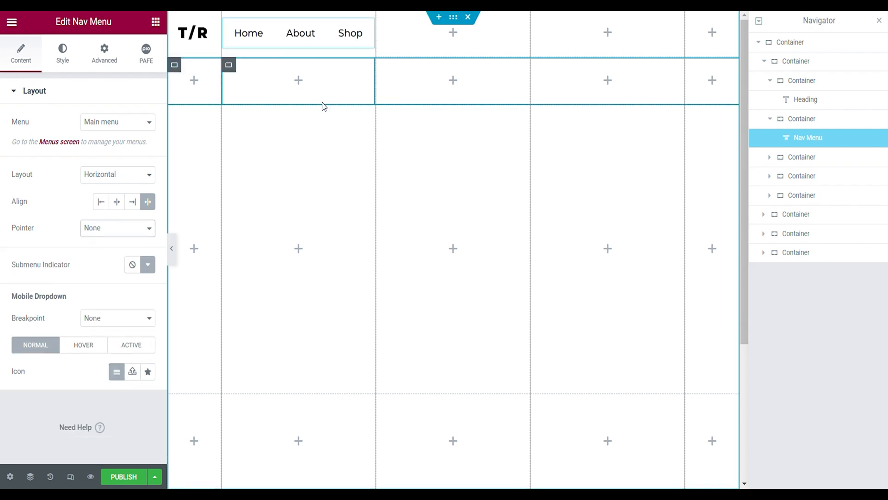
- Give the nav menu a right margin of -50% and a custom width of 100%, and preview the page without the editing panels
left_click(102, 55)
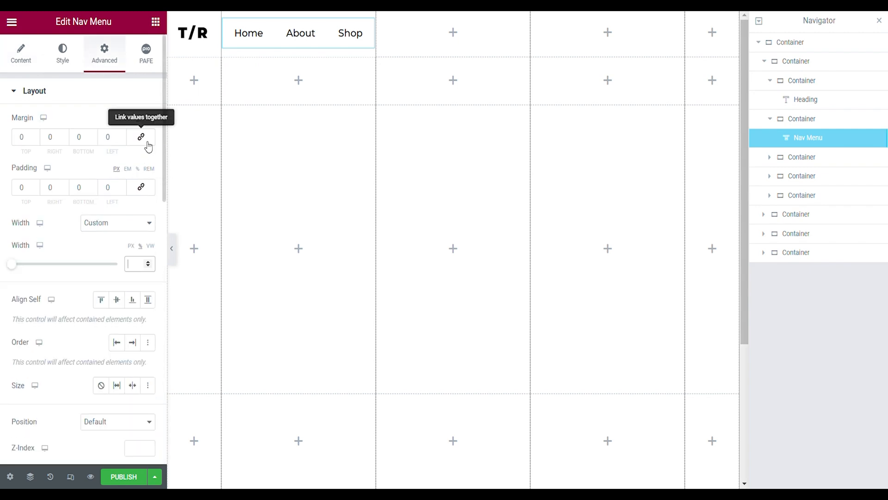
left_click(66, 139)
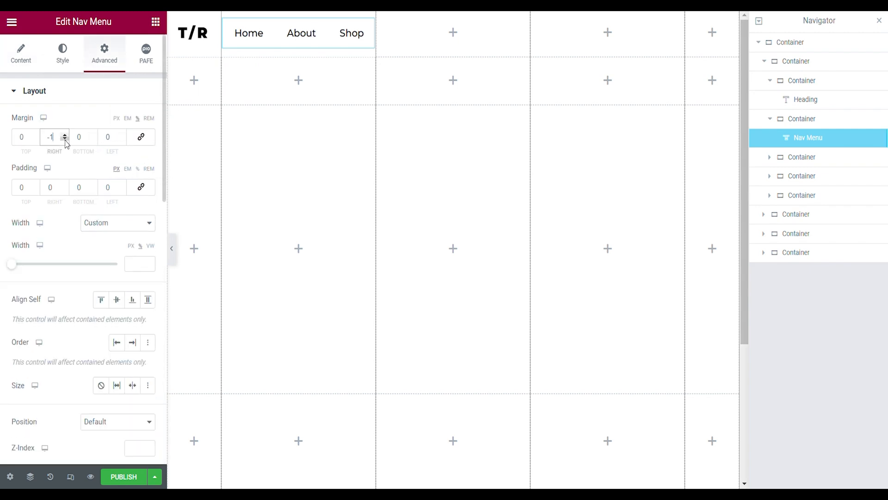
left_click(65, 139)
double_click(54, 139)
type("50")
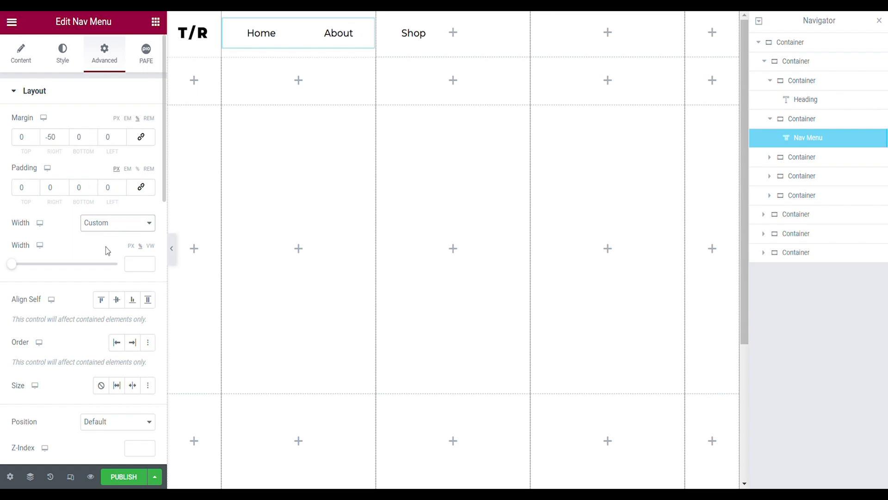
left_click(115, 263)
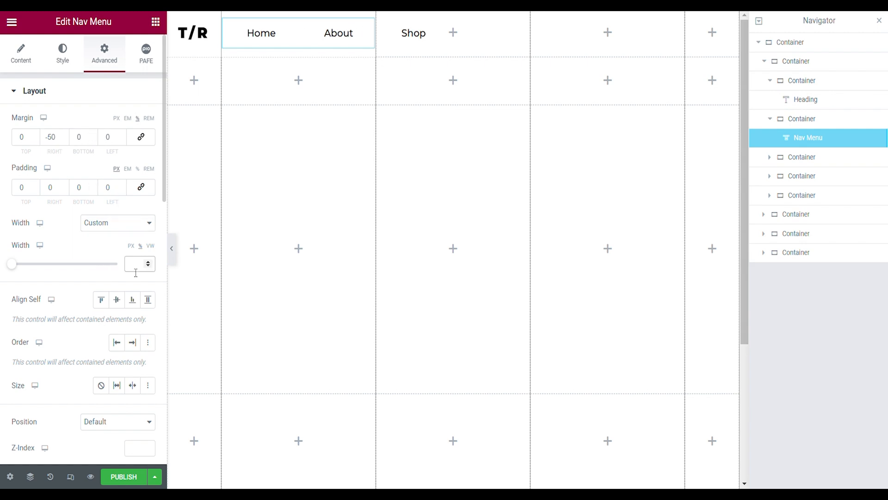
left_click(175, 251)
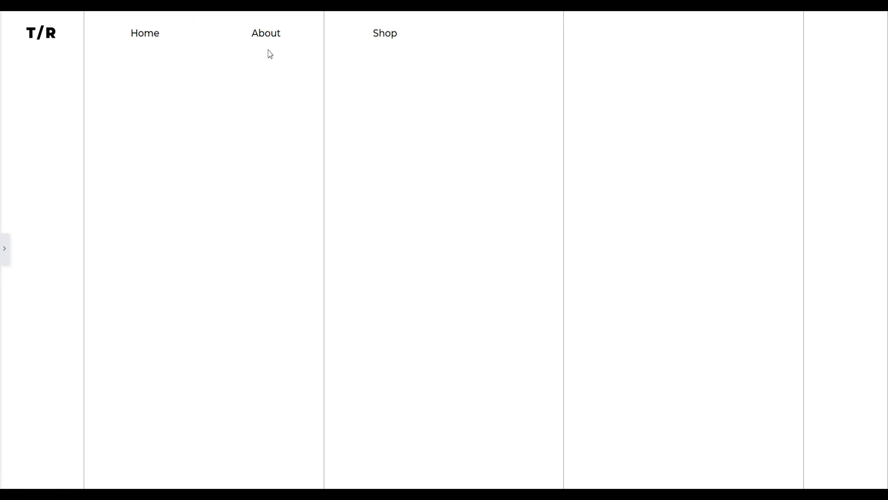
left_click(5, 249)
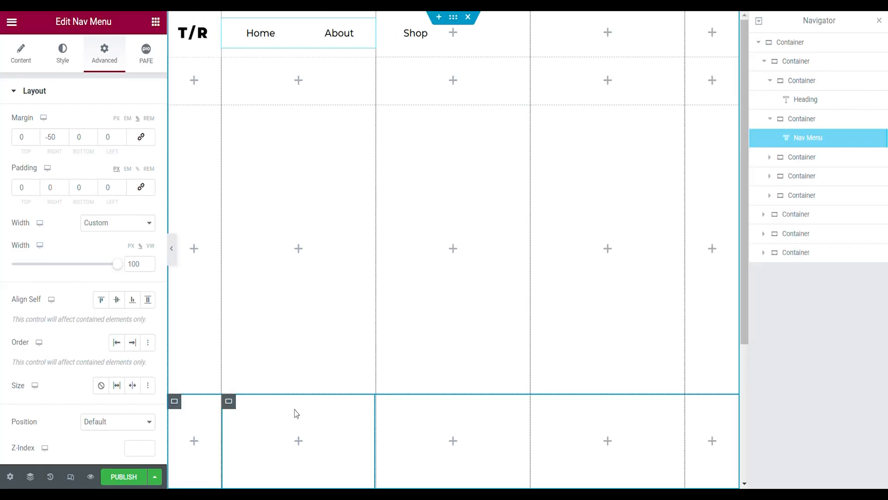
- Add a Card Carousel widget to the fourth container of the second row
left_click(765, 62)
left_click(765, 80)
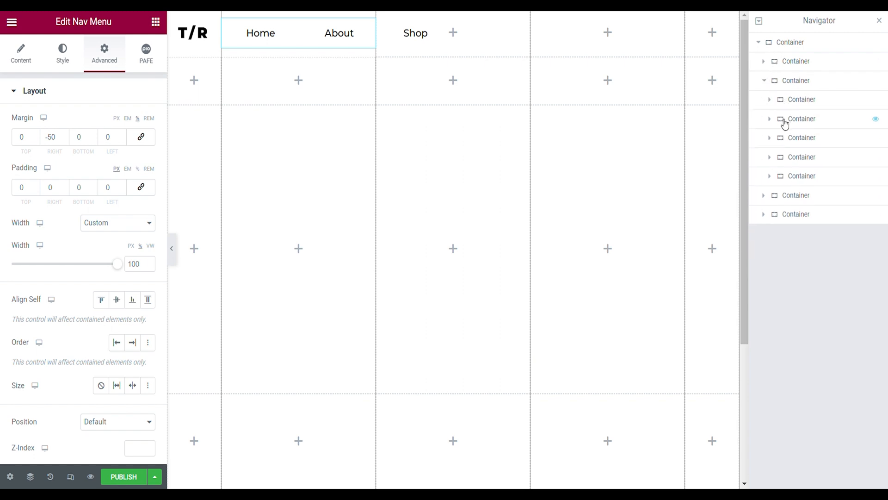
left_click(785, 158)
left_click(771, 157)
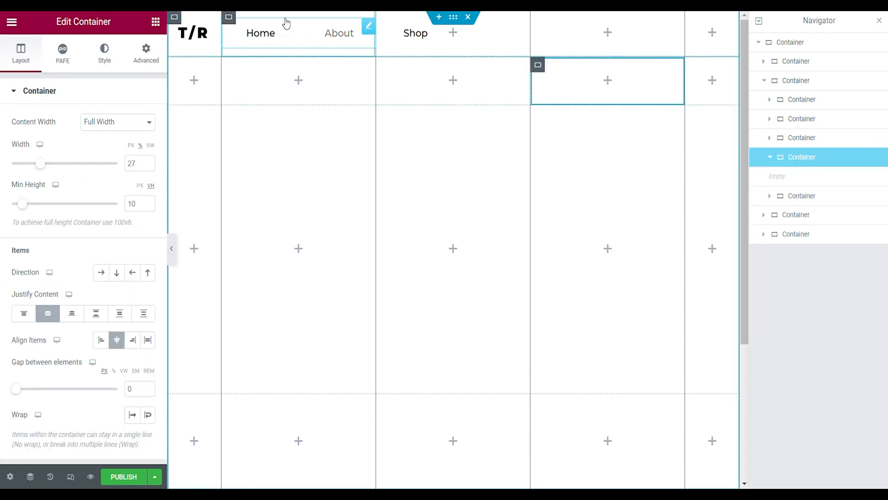
left_click(155, 22)
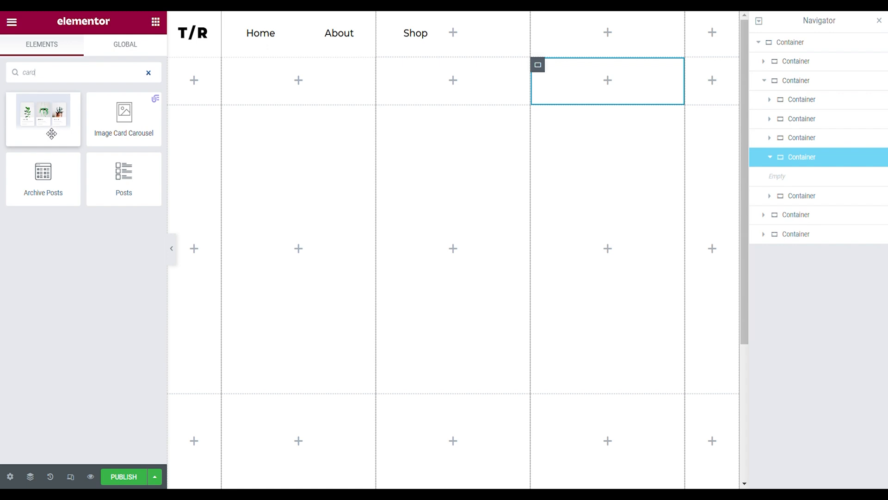
left_click_drag(51, 134, 567, 94)
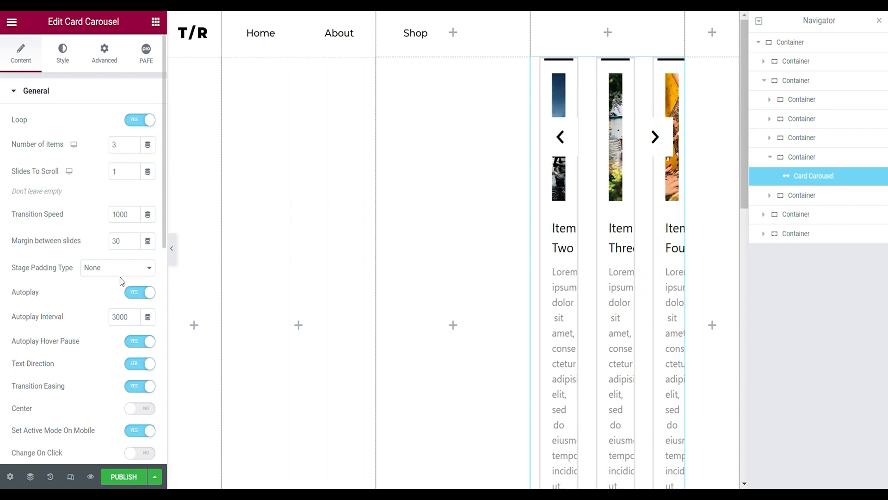
- Switch off the carousel's autoplay, LTR text direction, transition easing, active mode on mobile, mouse drag and touch drag
left_click(139, 292)
left_click(140, 315)
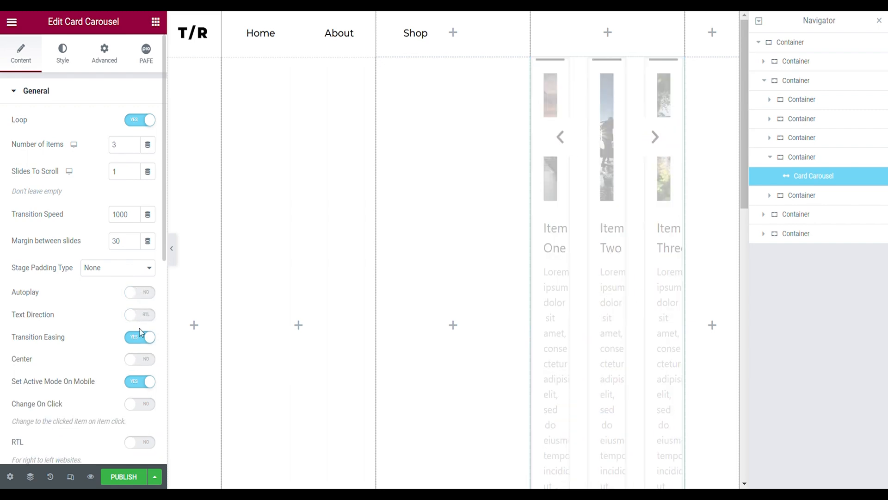
left_click(140, 337)
left_click(139, 382)
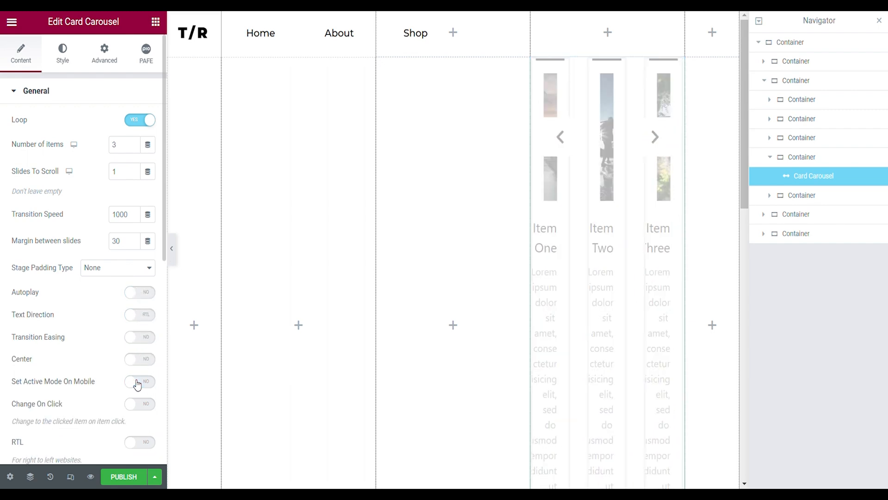
scroll(134, 416, "down", 2)
left_click(139, 423)
left_click(140, 446)
scroll(135, 340, "down", 4)
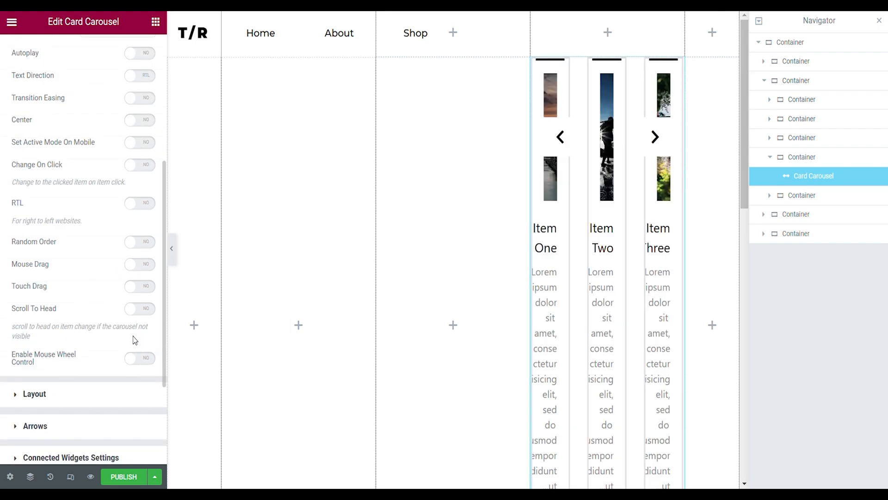
- Show only the images in the carousel layout by disabling arrows, bullets, image link, text, button and top decoration and setting the title to Hide
left_click(72, 393)
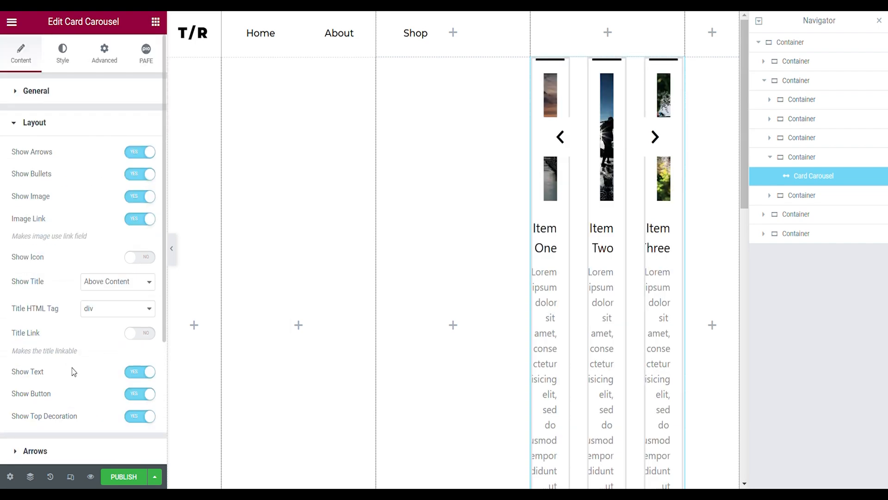
left_click(146, 156)
left_click(140, 174)
left_click(140, 219)
left_click(140, 371)
left_click(139, 394)
left_click(137, 416)
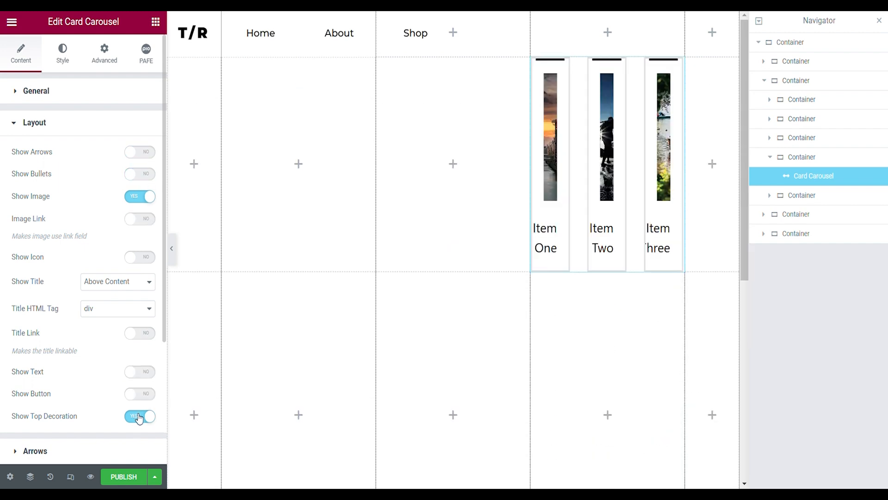
left_click(94, 287)
left_click(88, 298)
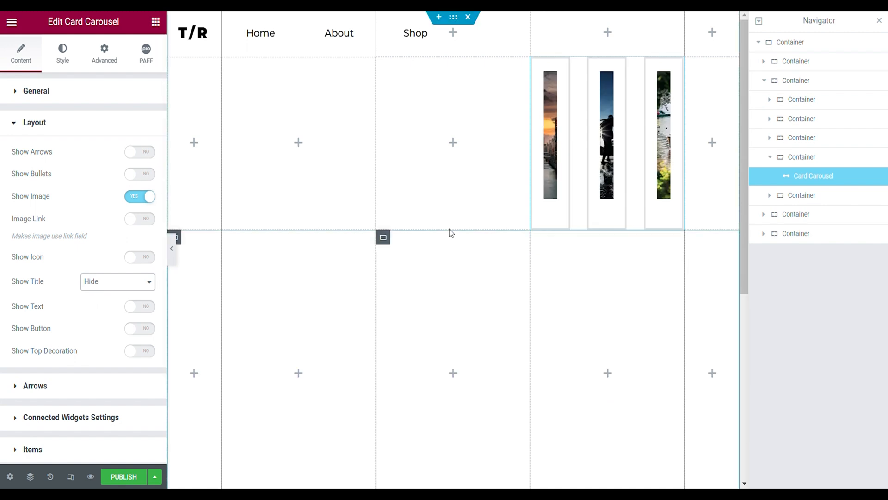
- Enable the carousel's remote connection with an auto-detected name and turn on sync with Sync Group 1
left_click(42, 417)
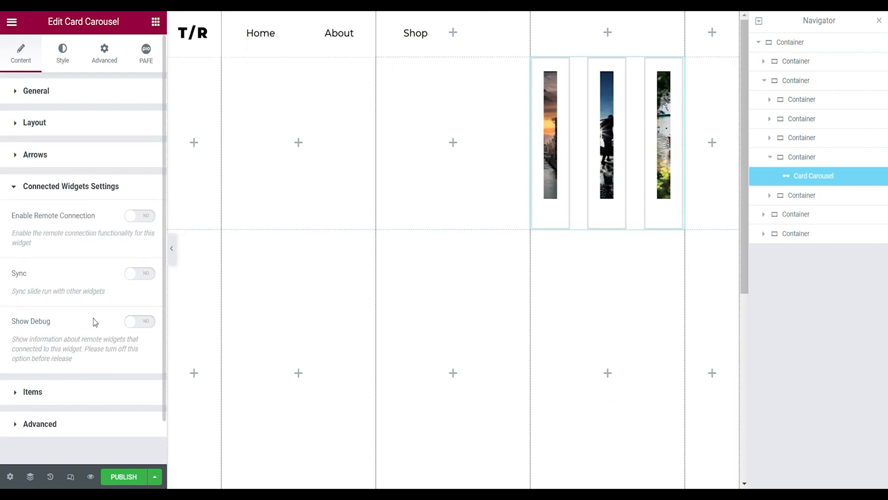
left_click(134, 217)
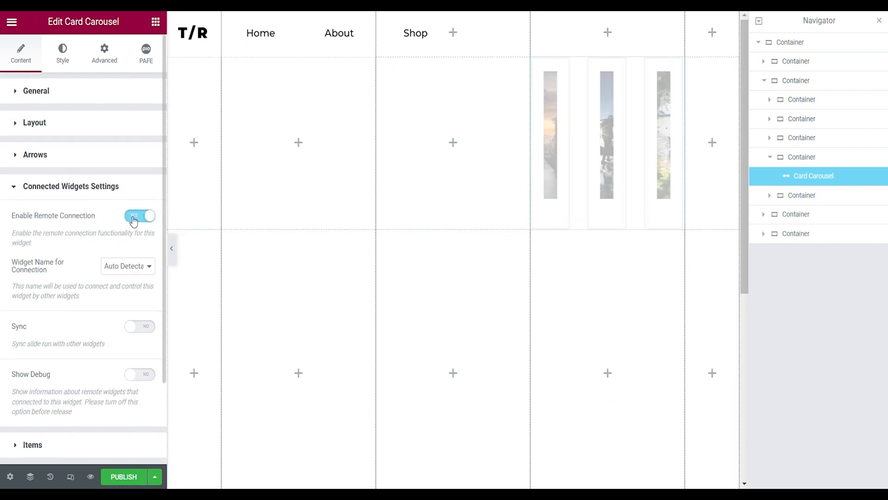
left_click(133, 328)
scroll(93, 337, "down", 2)
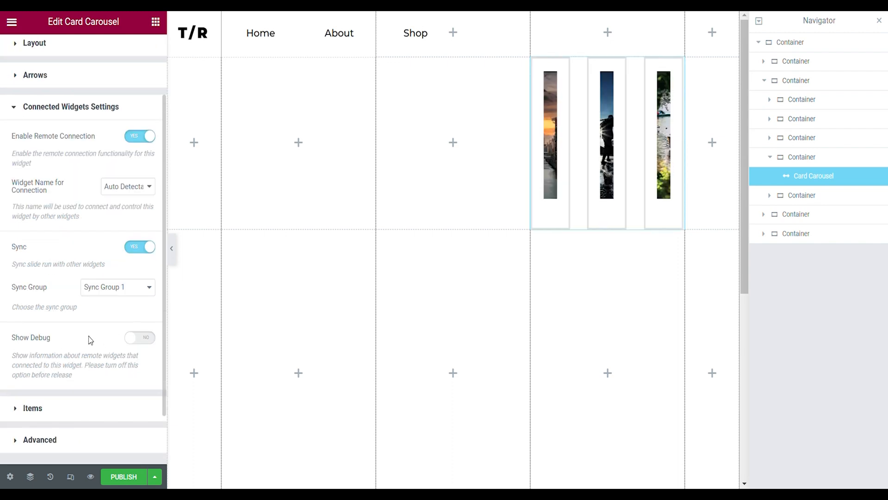
- Reduce the carousel to three items with bird images and empty titles and content
left_click(43, 408)
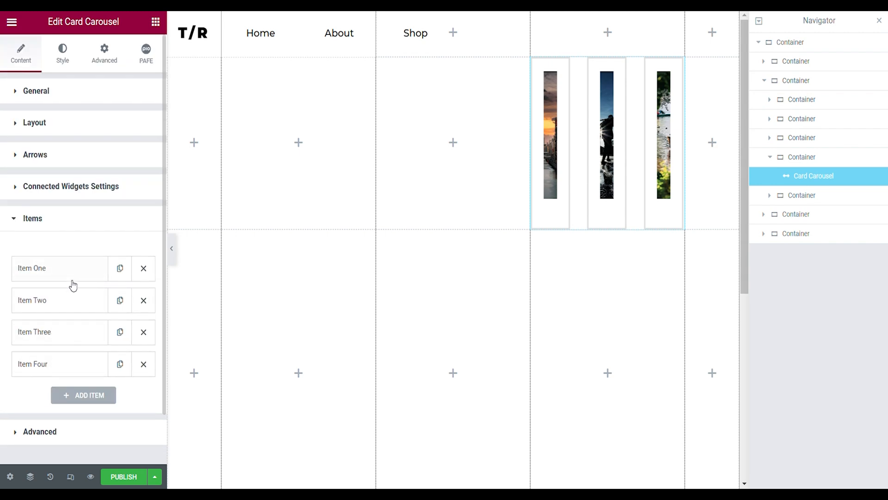
left_click(143, 364)
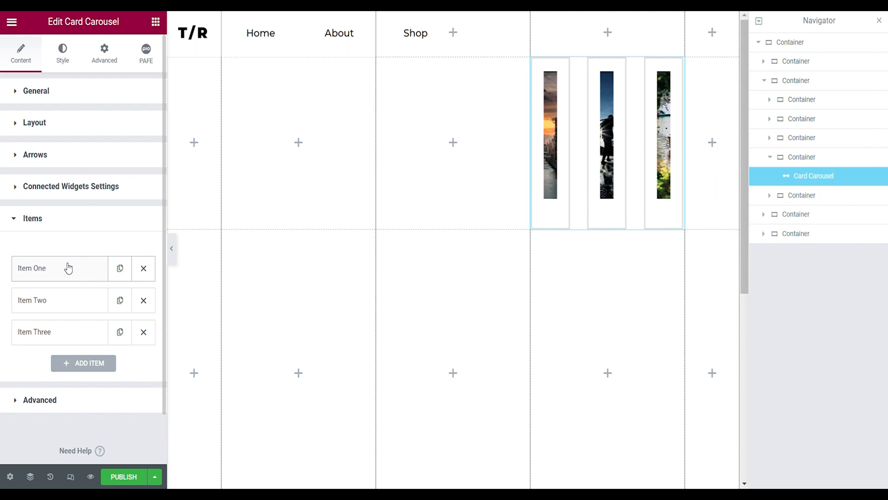
left_click(68, 267)
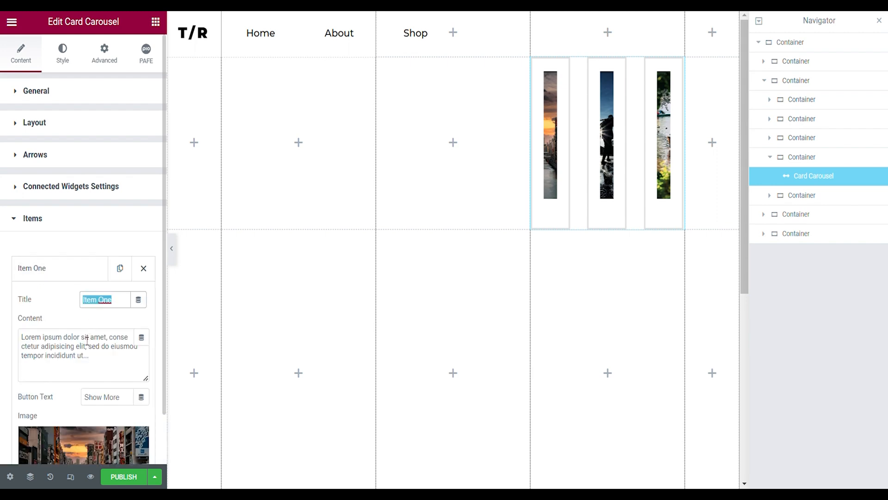
key("BackSpace")
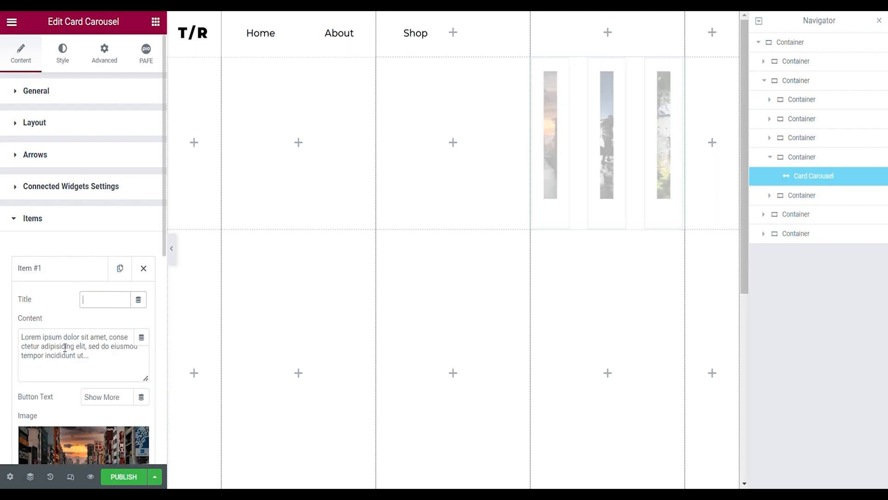
left_click(69, 341)
key("ctrl+a")
key("BackSpace")
scroll(68, 342, "down", 3)
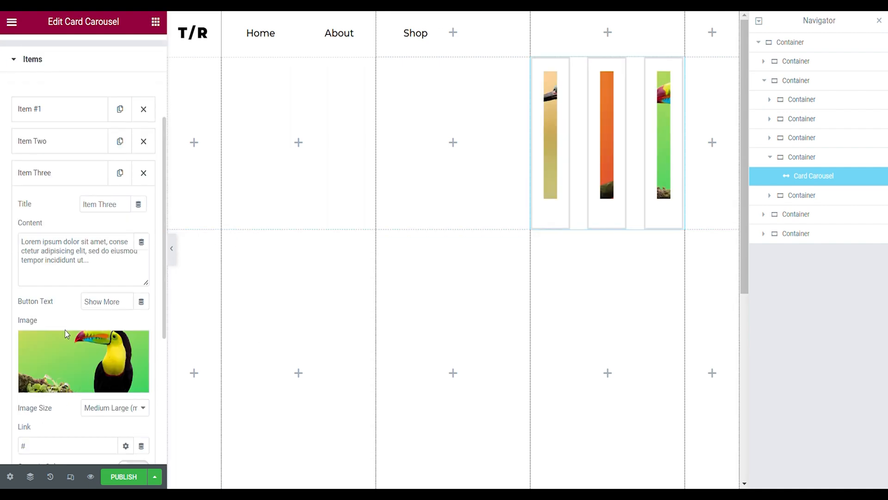
left_click_drag(22, 241, 88, 267)
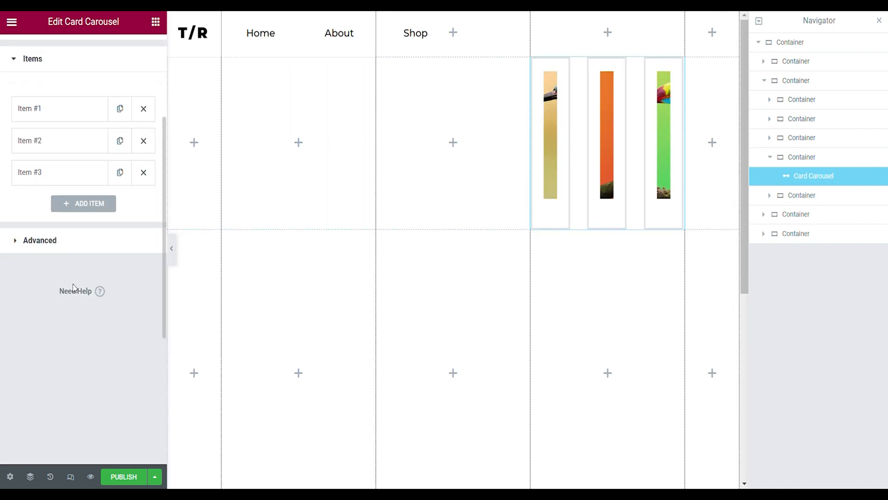
- Make the carousel slides' normal background color fully transparent
scroll(83, 282, "up", 4)
left_click(62, 54)
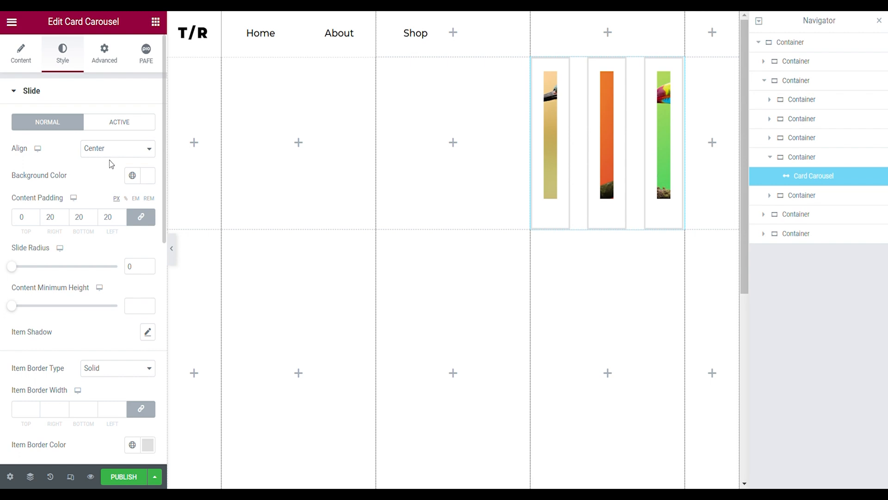
left_click(148, 178)
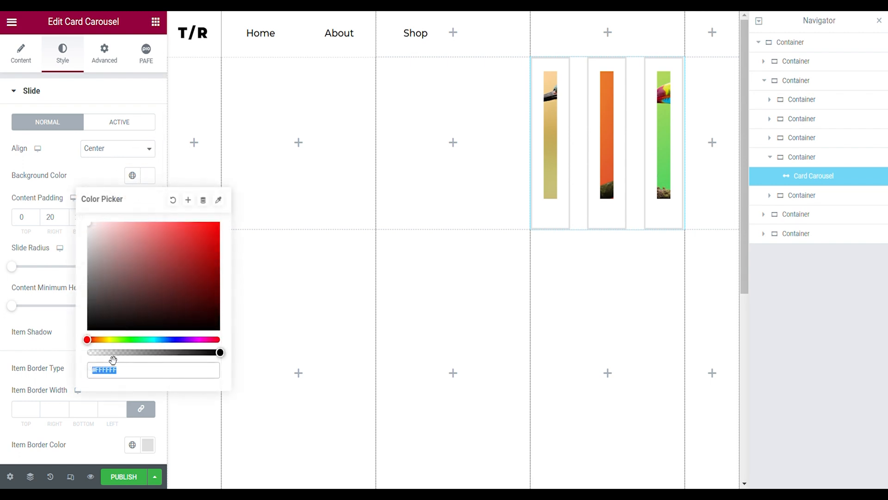
left_click_drag(113, 354, 43, 359)
left_click(71, 178)
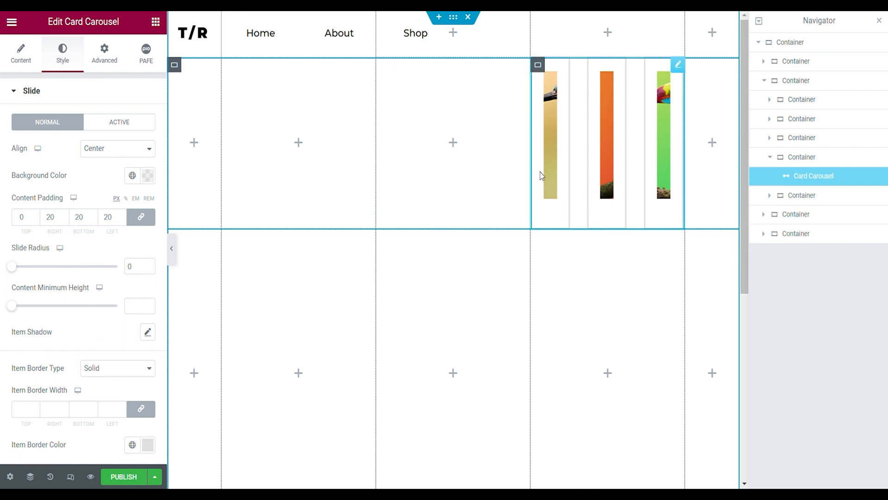
- Set the slides' content padding to 0 on all sides and the item border type to None
double_click(52, 216)
type("0")
scroll(92, 305, "down", 2)
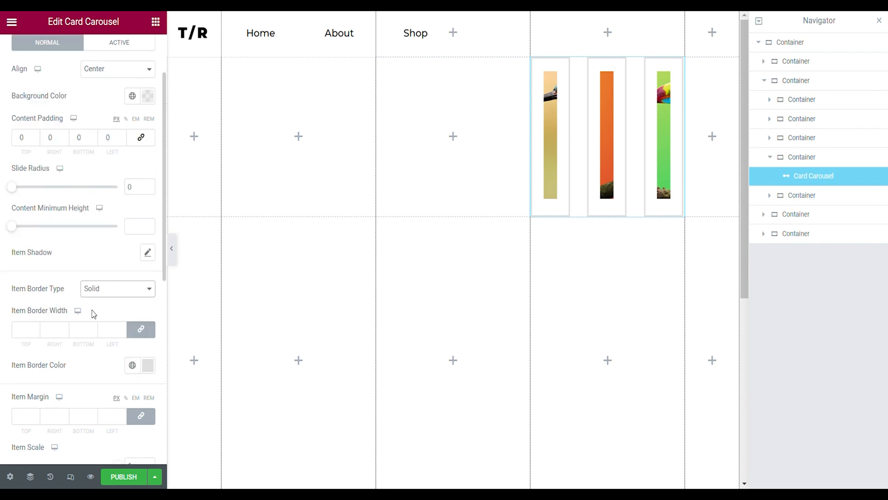
left_click(95, 311)
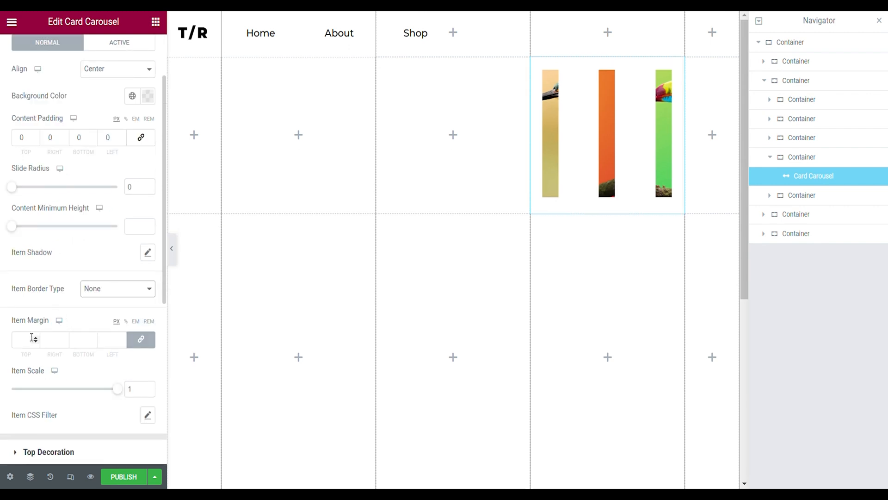
- Unlink the slides' item margin values and set the right margin to 4 px
left_click(141, 339)
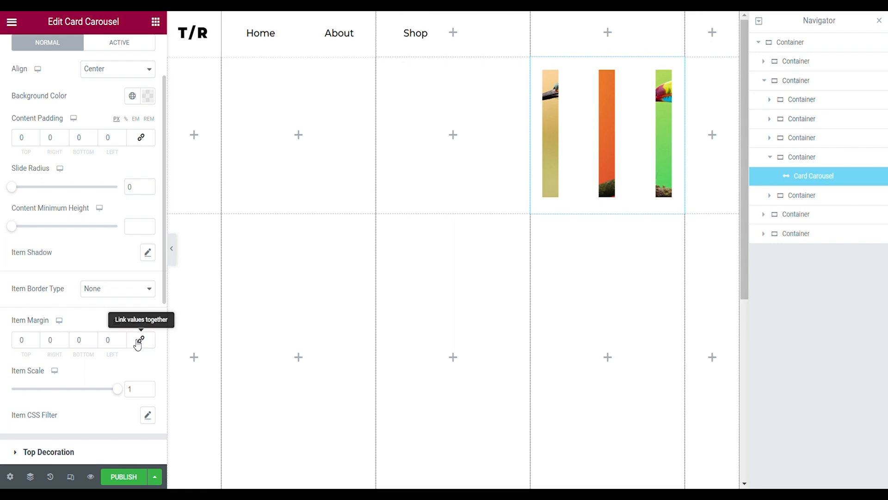
left_click(65, 338)
left_click(65, 338)
left_click(65, 339)
left_click(65, 339)
scroll(73, 343, "down", 2)
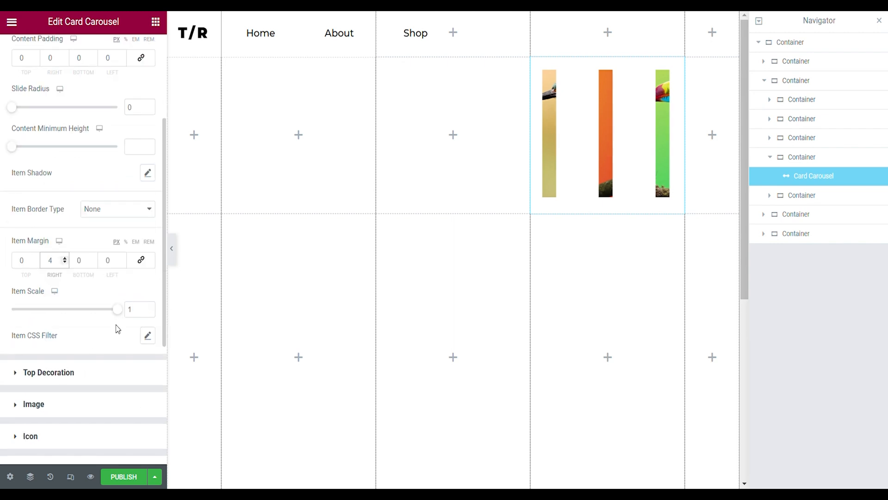
- Set the carousel image radius to 15, height to 105 and width to 125 px, and clear the image padding
scroll(140, 320, "down", 2)
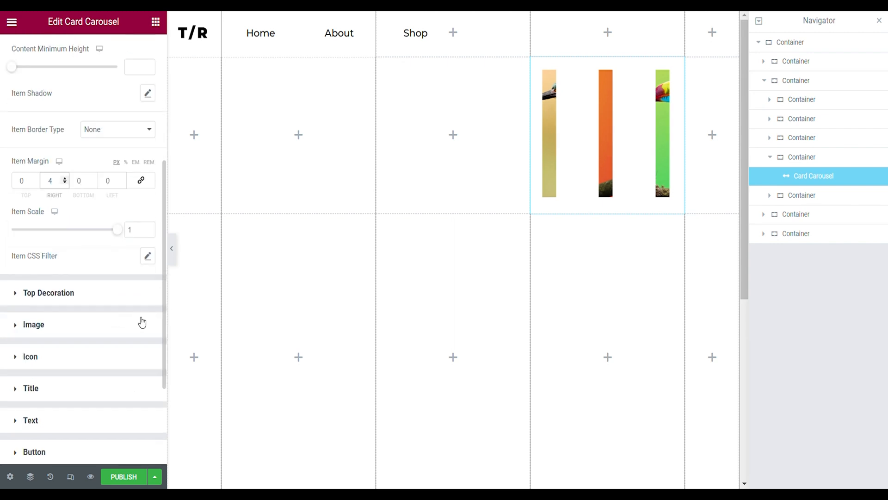
scroll(64, 208, "up", 6)
scroll(67, 240, "down", 4)
left_click(49, 404)
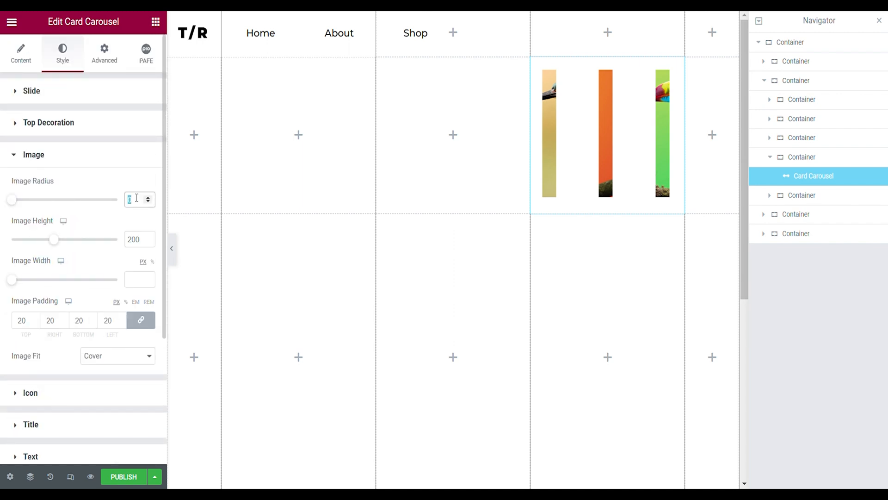
type("15")
double_click(140, 238)
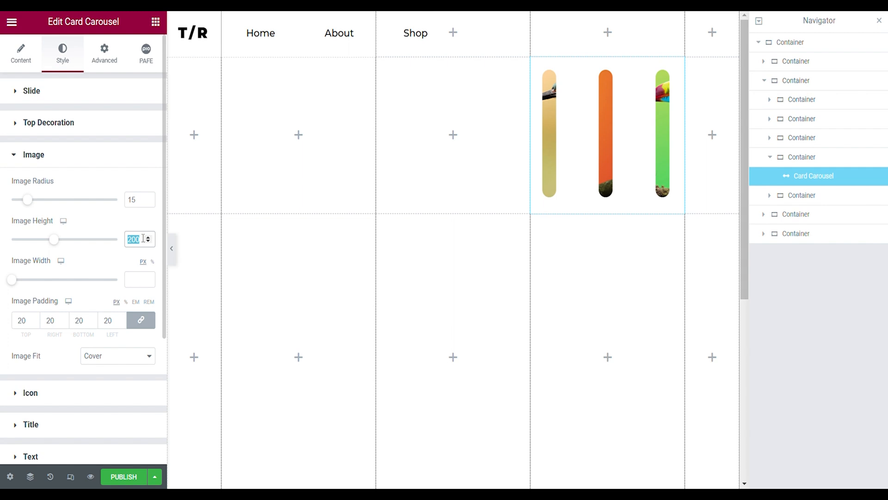
type("105")
left_click(142, 281)
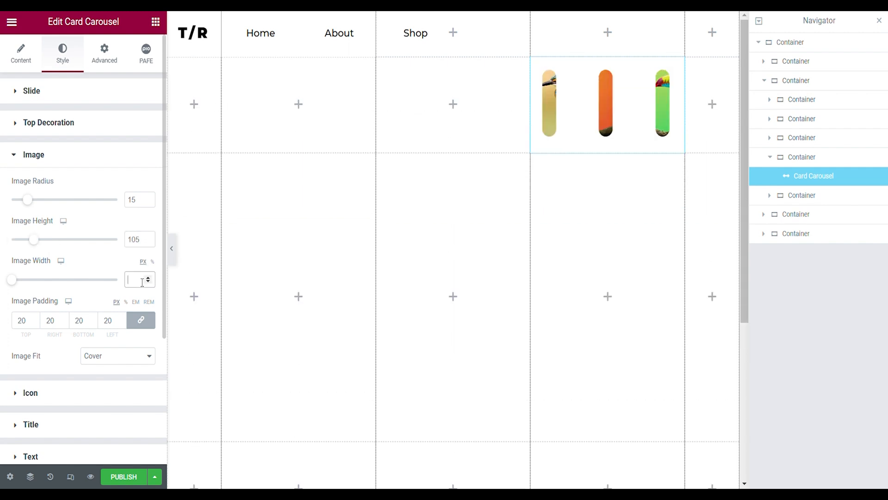
type("125")
left_click(87, 322)
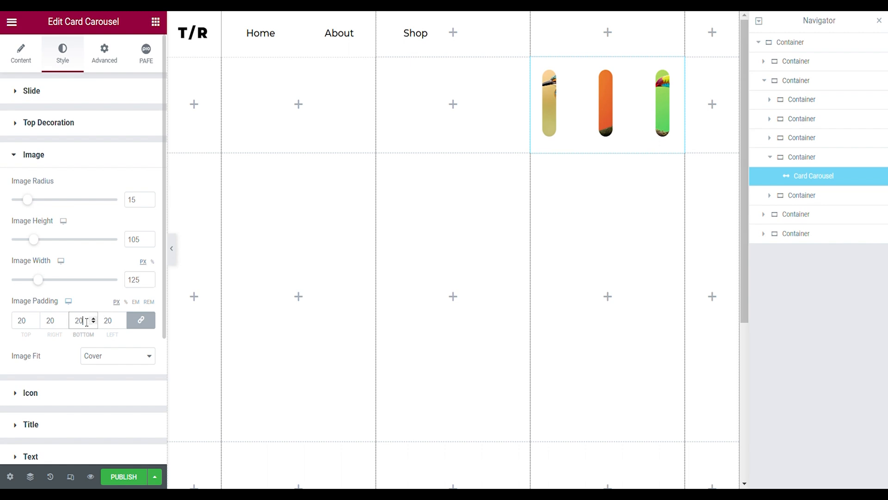
key("BackSpace")
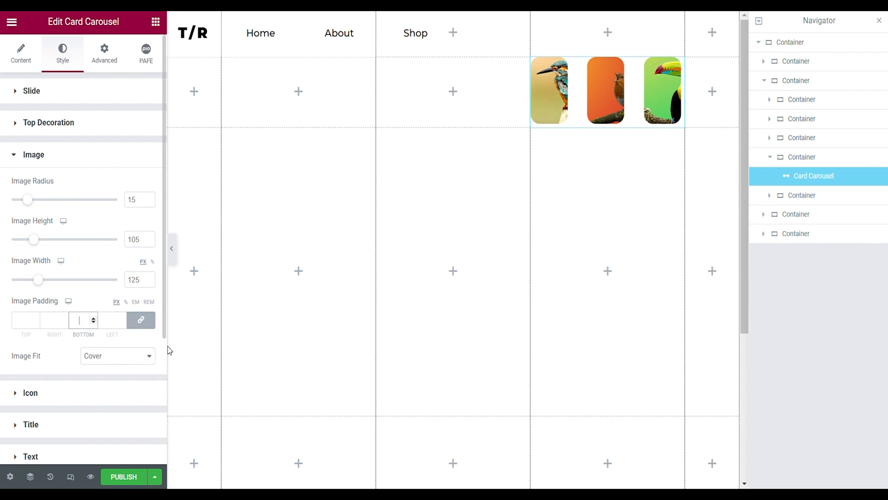
- Switch the Card Carousel's margin unit to percent and set its top margin to -5%
left_click(104, 52)
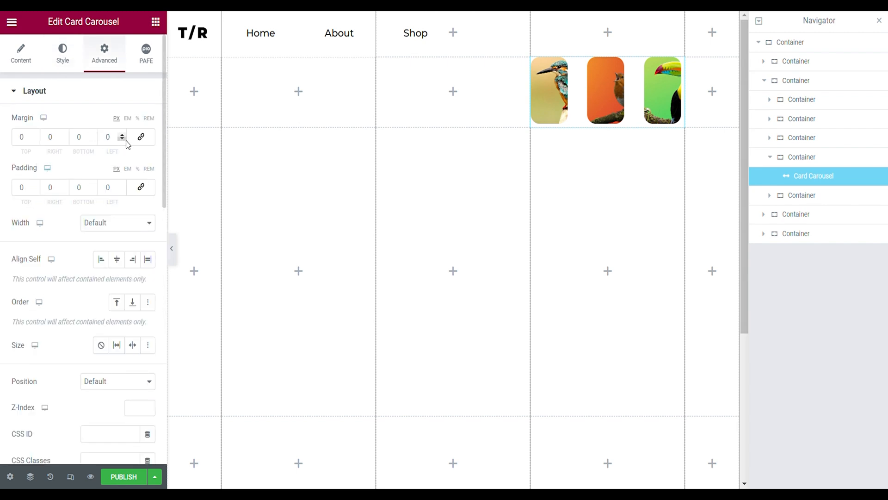
left_click(138, 119)
left_click(37, 140)
left_click(37, 139)
left_click(37, 140)
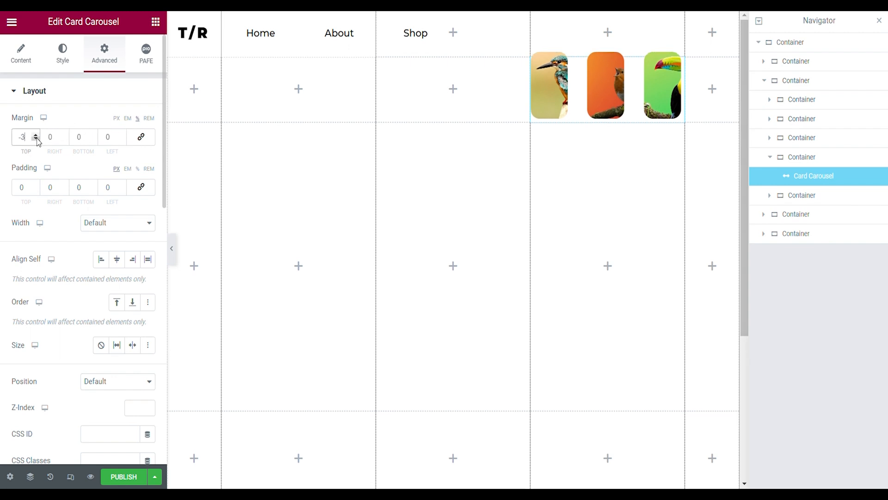
left_click(37, 139)
left_click(37, 139)
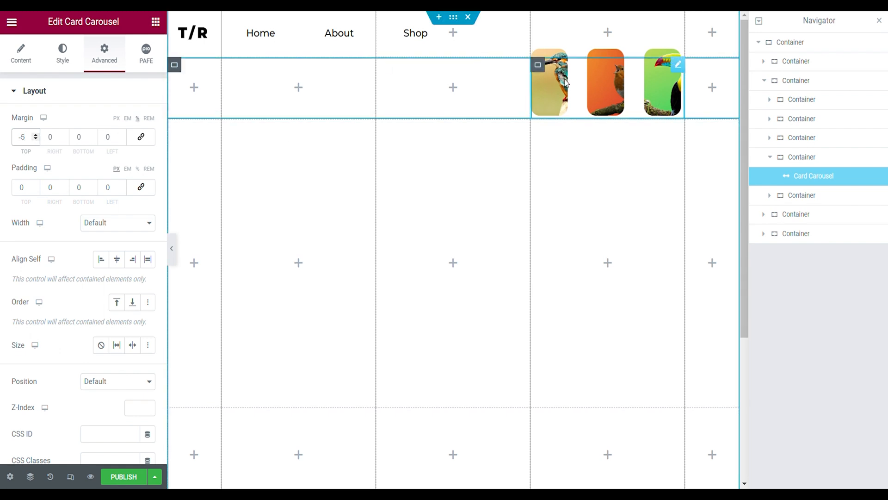
- Switch the Card Carousel's width to Custom and set it to 100%
left_click(118, 222)
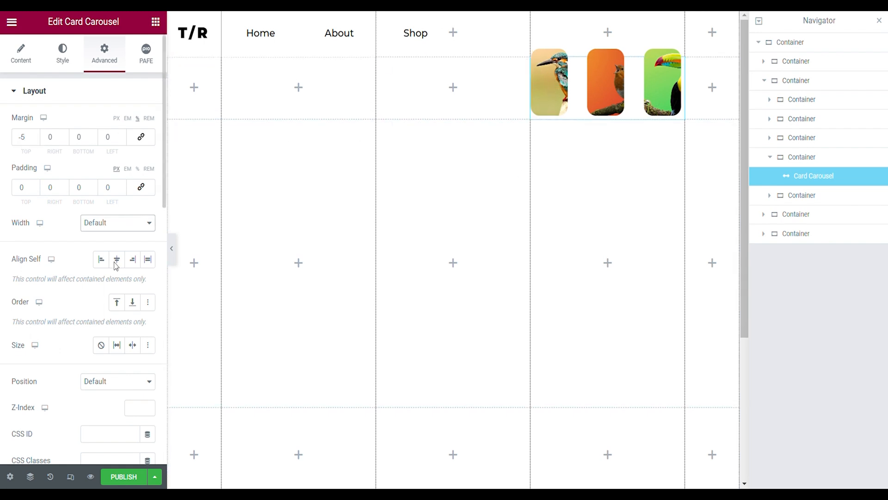
left_click(115, 267)
left_click(147, 270)
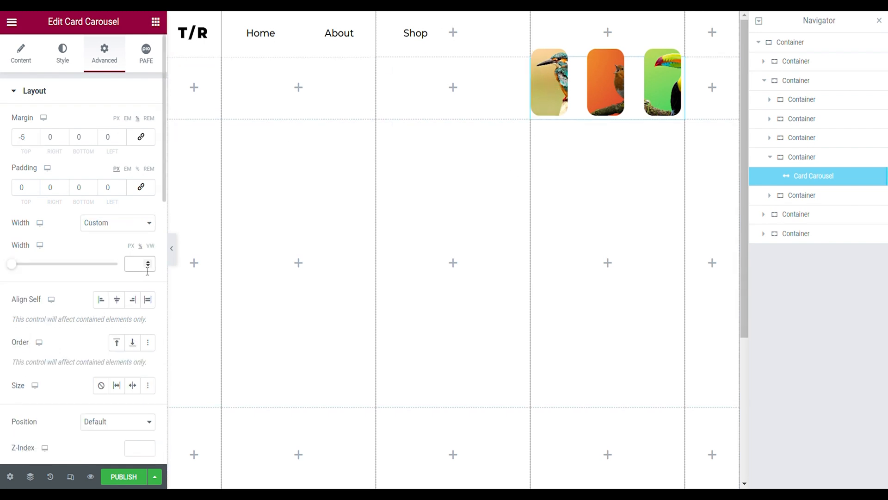
type("100")
- Set the Card Carousel's position to Absolute with a horizontal offset of 14 VW
scroll(123, 272, "down", 2)
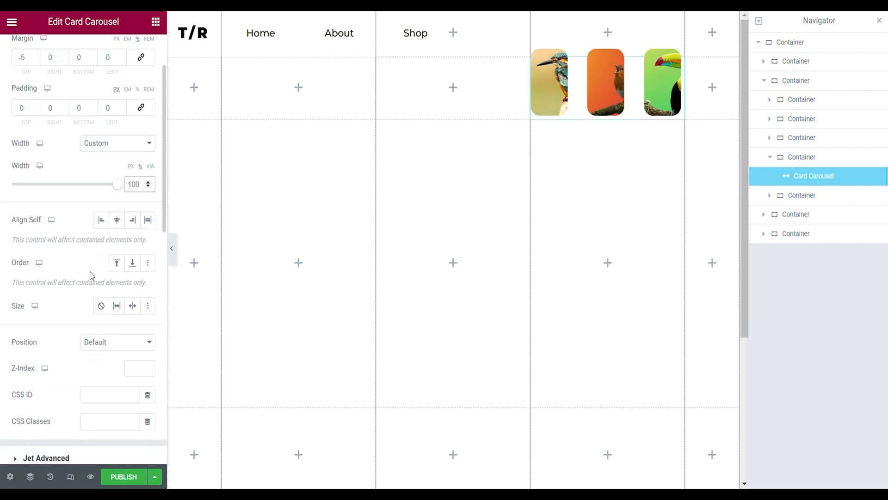
scroll(90, 276, "down", 2)
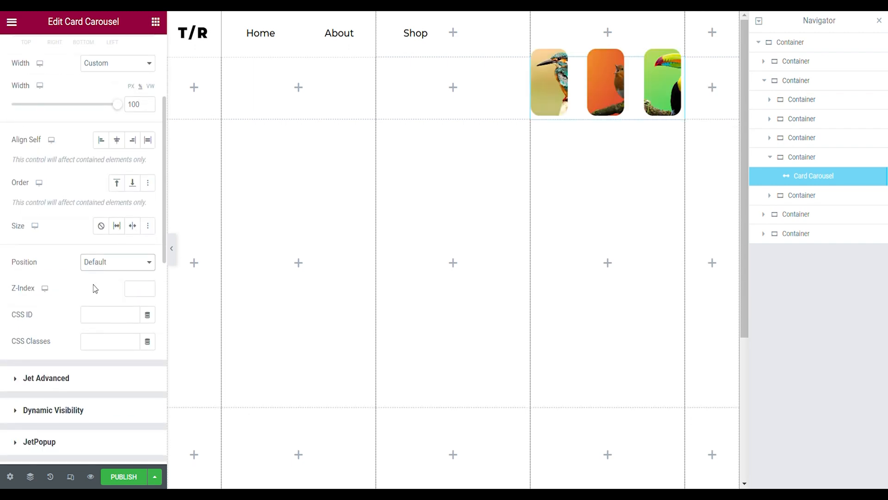
left_click(95, 289)
scroll(97, 289, "down", 2)
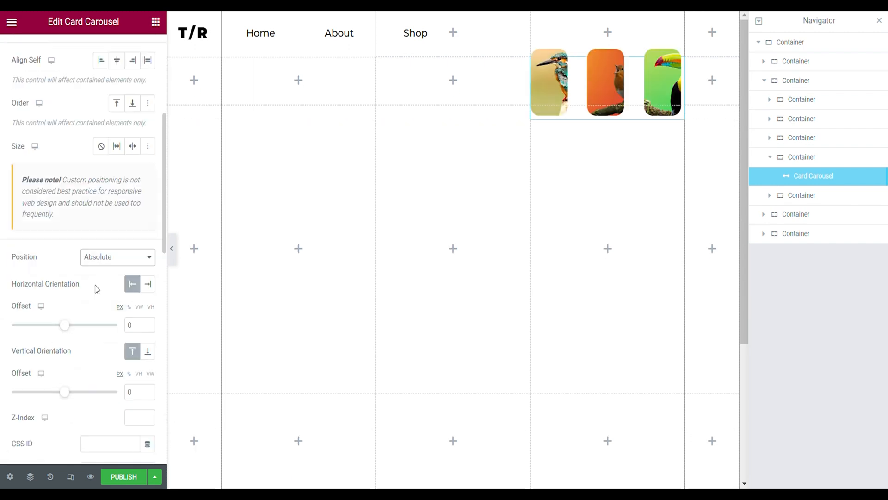
left_click(139, 307)
left_click(139, 325)
type("14")
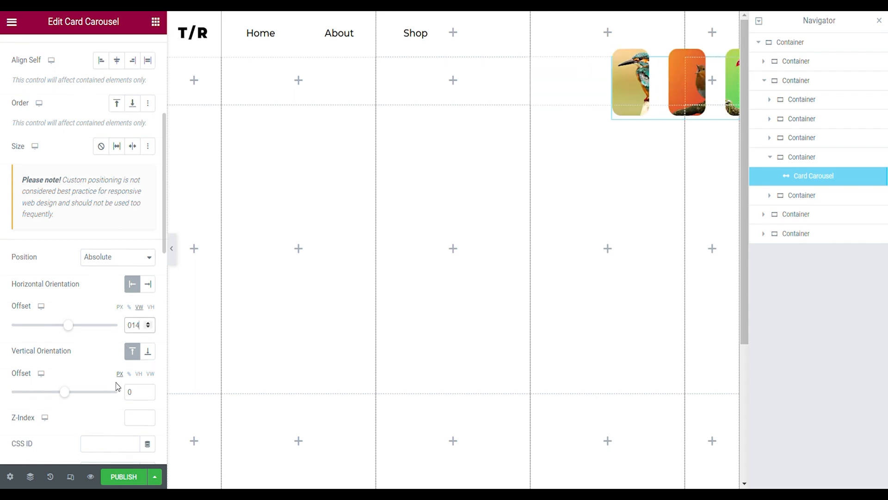
- Set the Card Carousel's vertical offset to -2 VH and preview the page
left_click(138, 374)
left_click(148, 395)
left_click(148, 395)
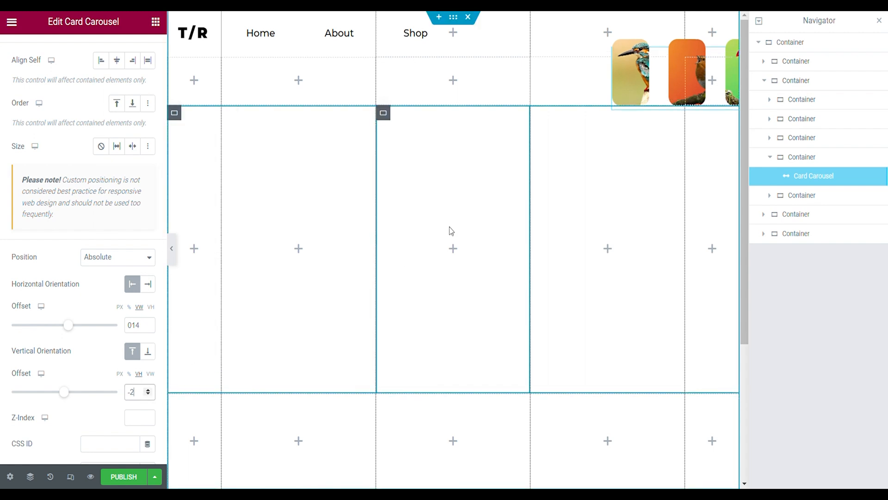
key("ctrl+p")
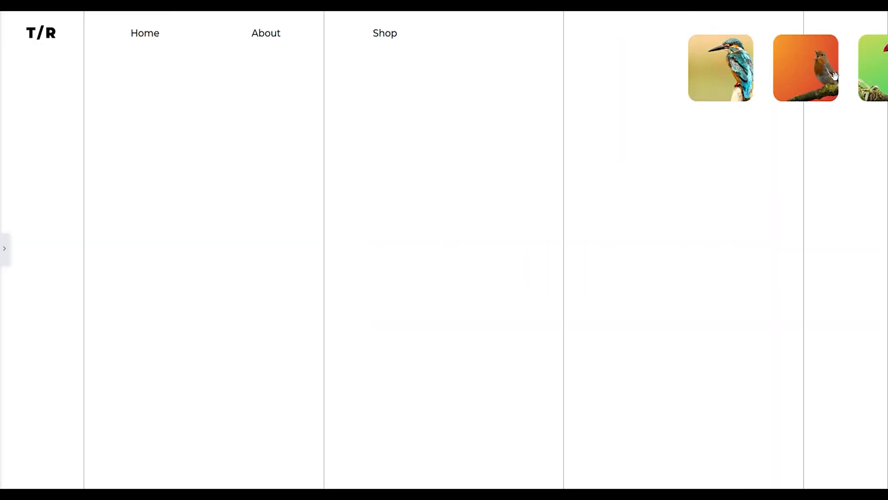
key("ctrl+p")
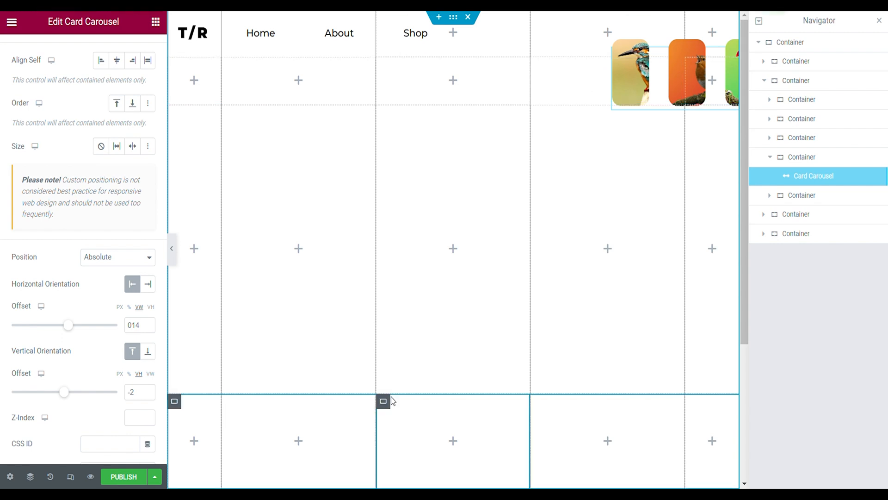
- Give the outermost container the kingfisher background image with Center Center position, No-repeat and Cover size
left_click(764, 81)
left_click(783, 104)
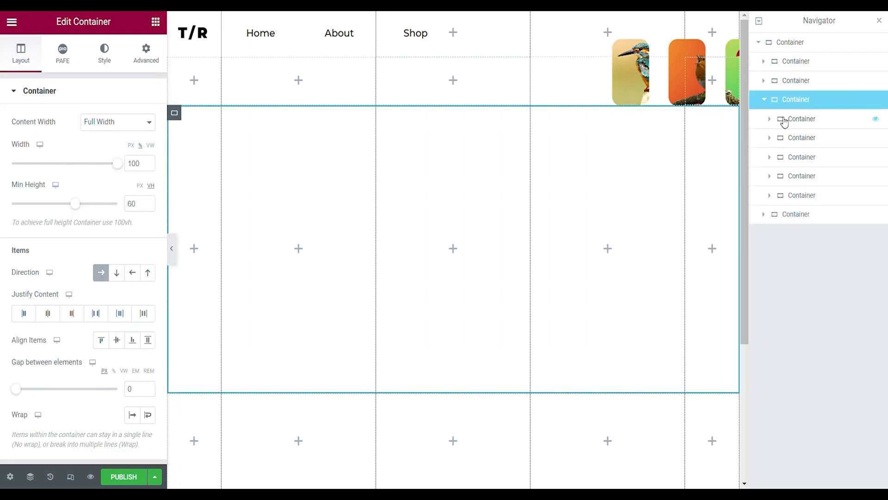
left_click(784, 119)
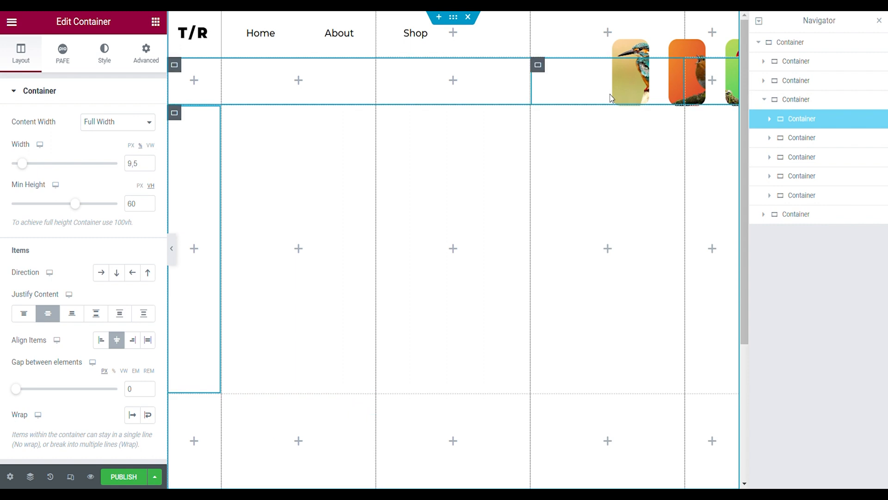
left_click(811, 39)
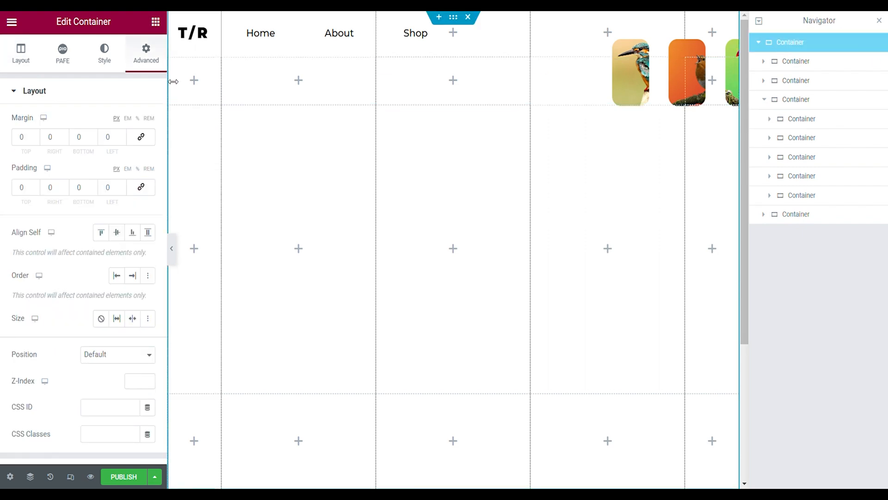
left_click(114, 66)
left_click(47, 201)
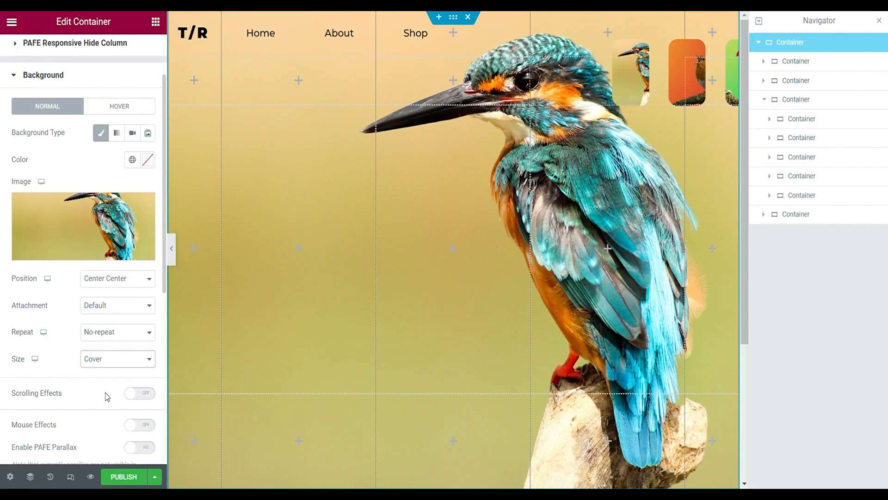
- Find the remote widgets and place Remote Bullets in the first column of the third row container
left_click(196, 155)
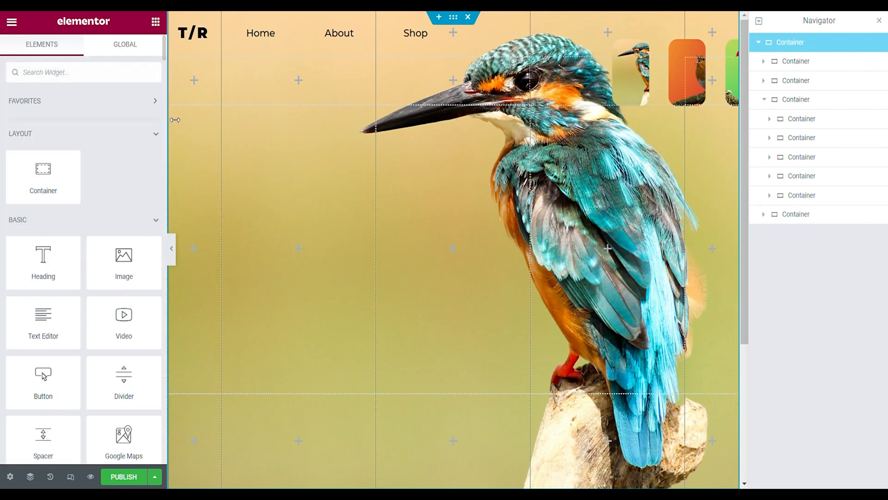
left_click(174, 120)
left_click(179, 168)
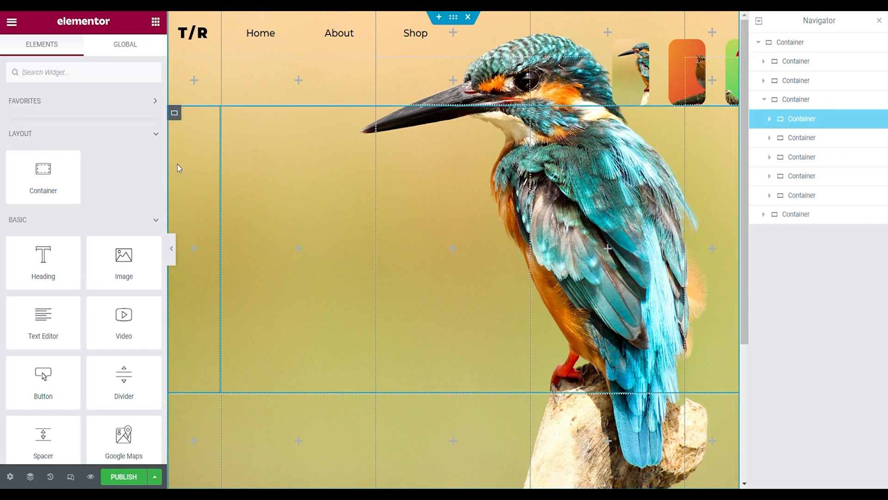
left_click(123, 78)
type("remote")
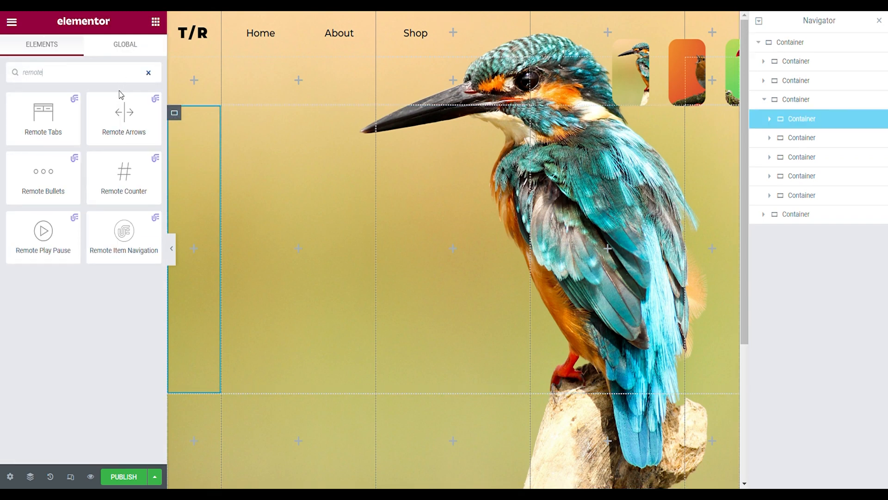
left_click_drag(43, 175, 185, 204)
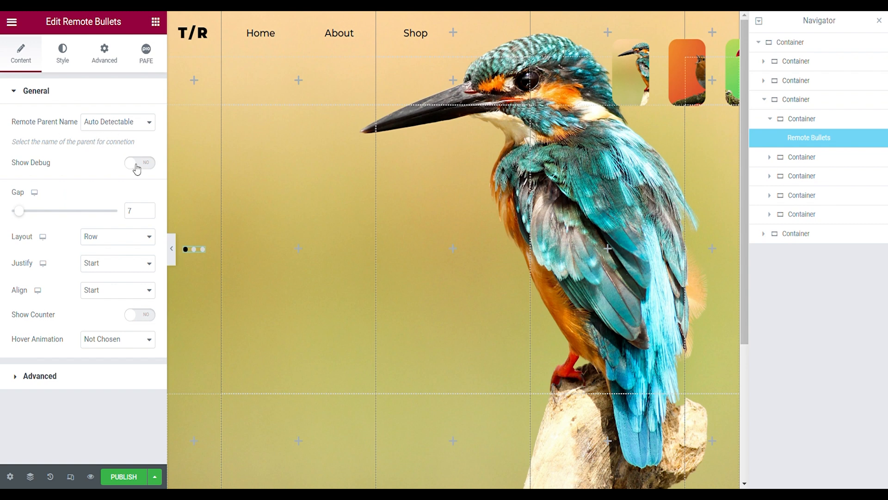
- Set the Remote Bullets' gap to 15 and their layout to Column
double_click(143, 217)
type("15")
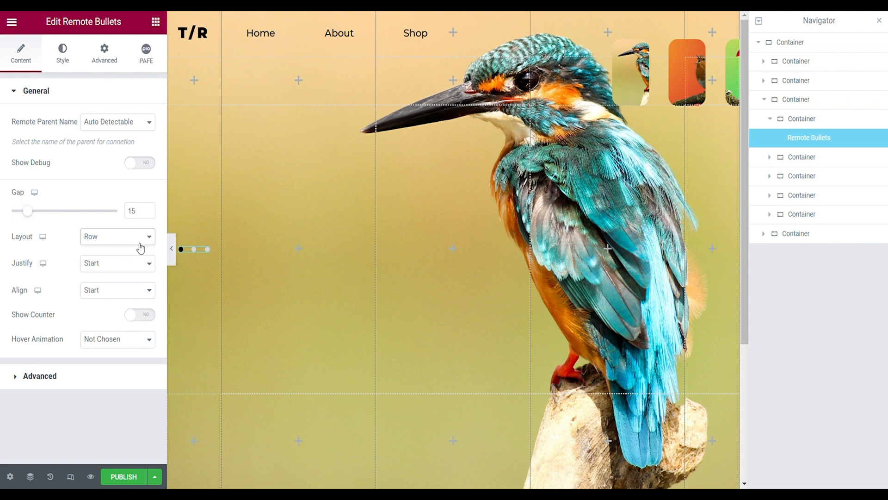
left_click(123, 275)
- Set the Remote Bullets' justify and align options to Center and the hover animation to Grow
left_click(123, 269)
left_click(115, 289)
left_click(116, 290)
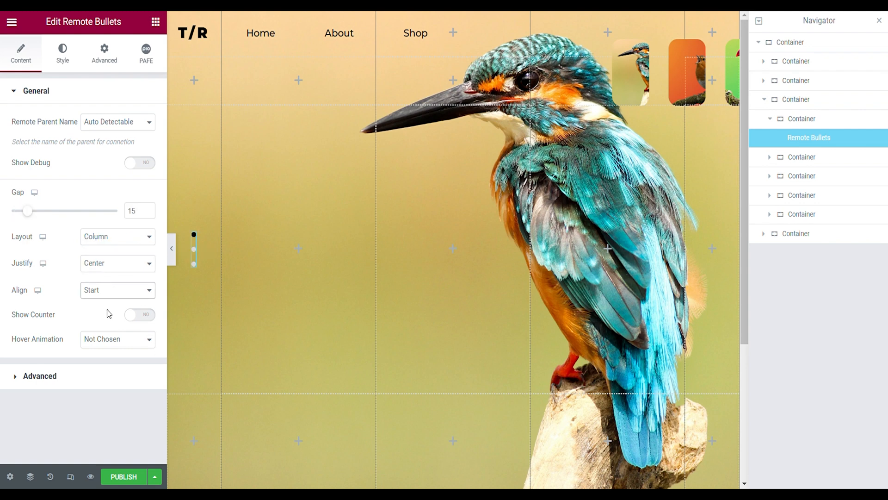
left_click(107, 314)
left_click(99, 337)
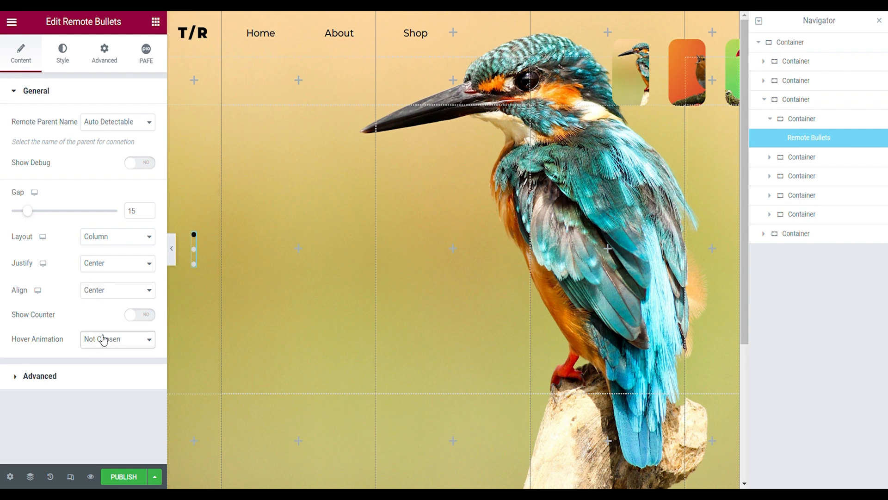
left_click(105, 154)
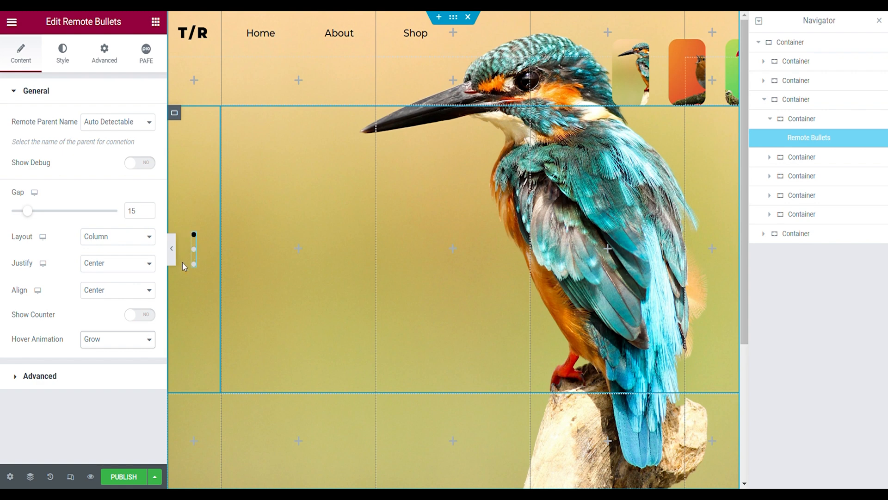
- Make the normal bullet background color fully transparent
left_click(63, 53)
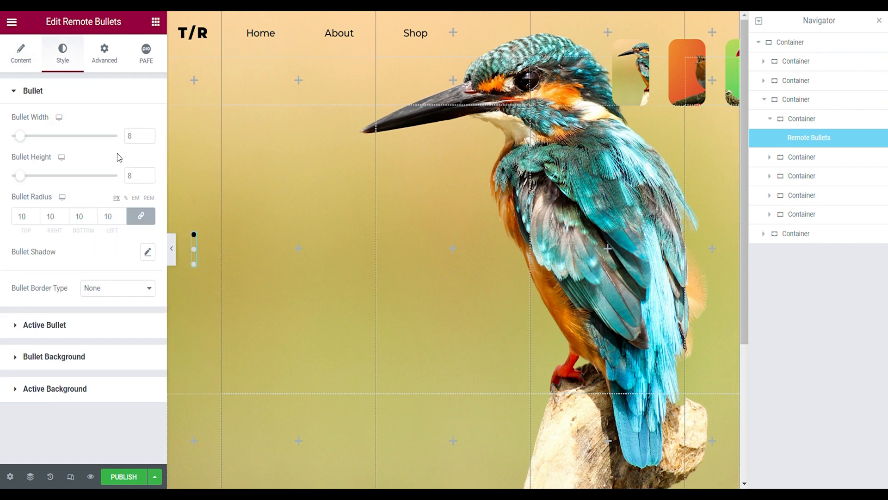
left_click(51, 324)
left_click(62, 351)
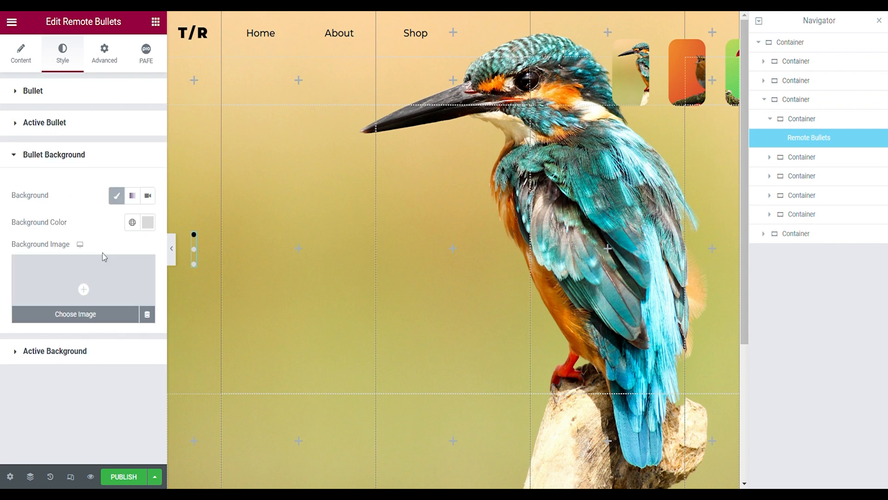
left_click(148, 222)
left_click_drag(220, 399, 76, 394)
left_click(32, 385)
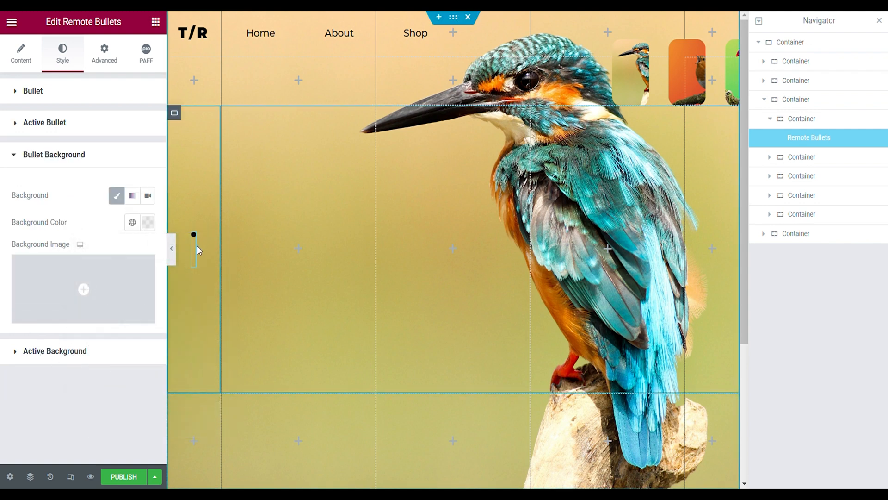
- Set the active bullet background color to semi-transparent black, #00000040
left_click(95, 351)
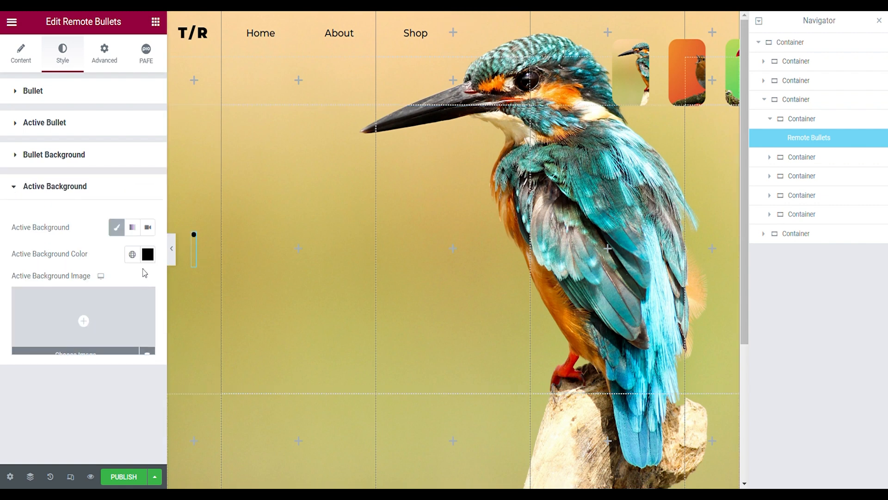
left_click(147, 254)
left_click_drag(150, 368, 225, 432)
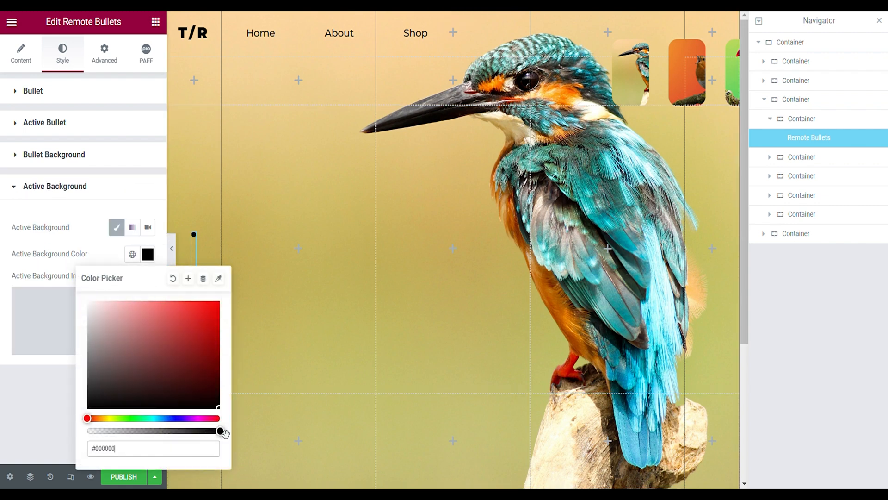
type("70")
triple_click(138, 452)
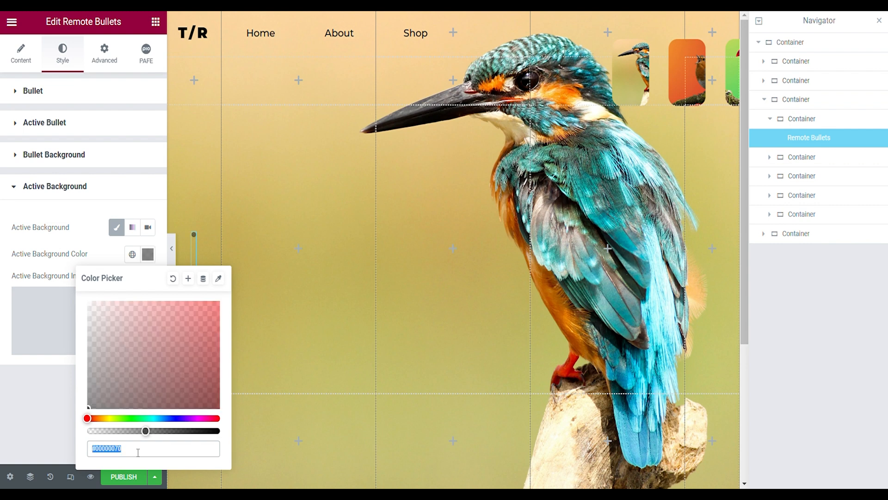
type("#00000040")
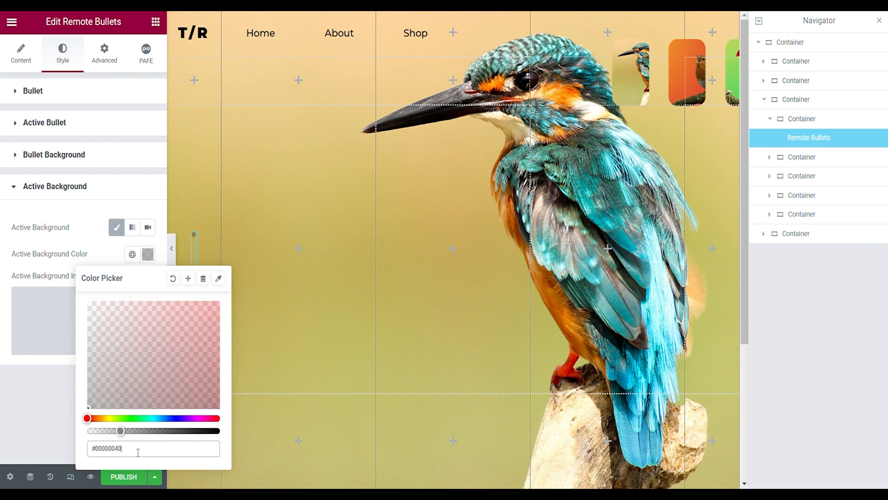
left_click(78, 195)
- Add an outline shadow to the bullets with a blur of 2 and a vertical offset of 1
left_click(63, 98)
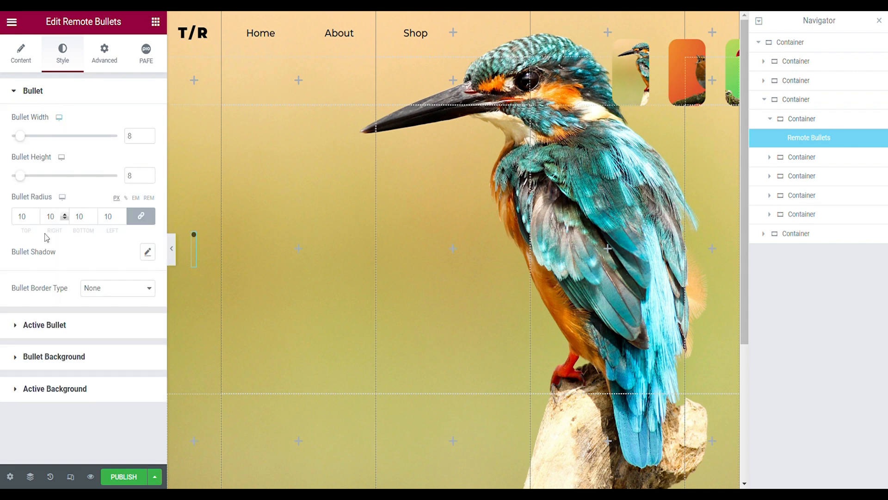
left_click(149, 253)
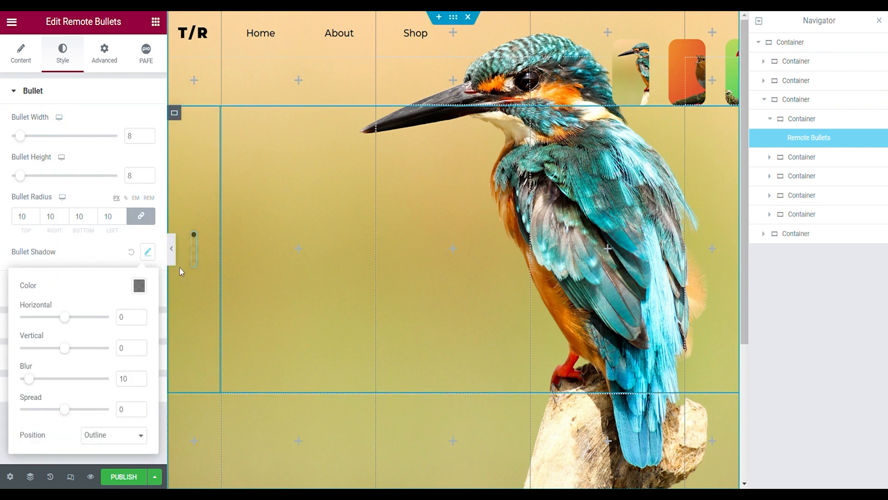
left_click(137, 382)
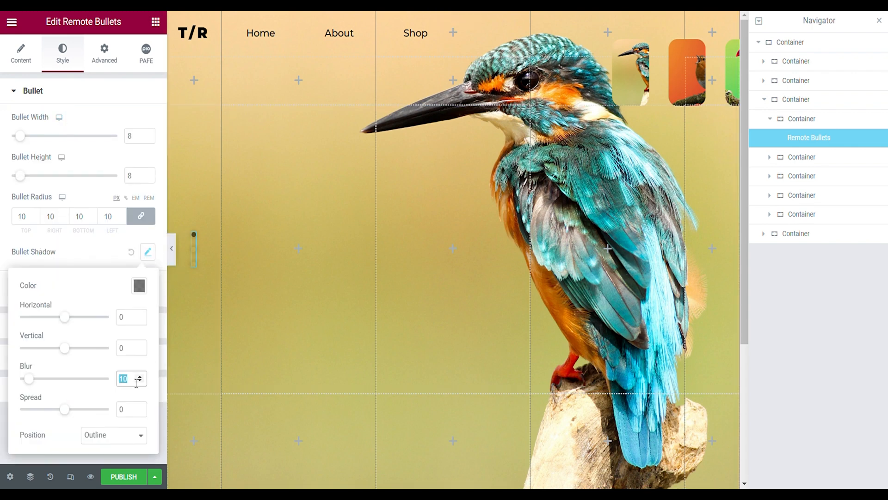
type("2")
left_click(139, 345)
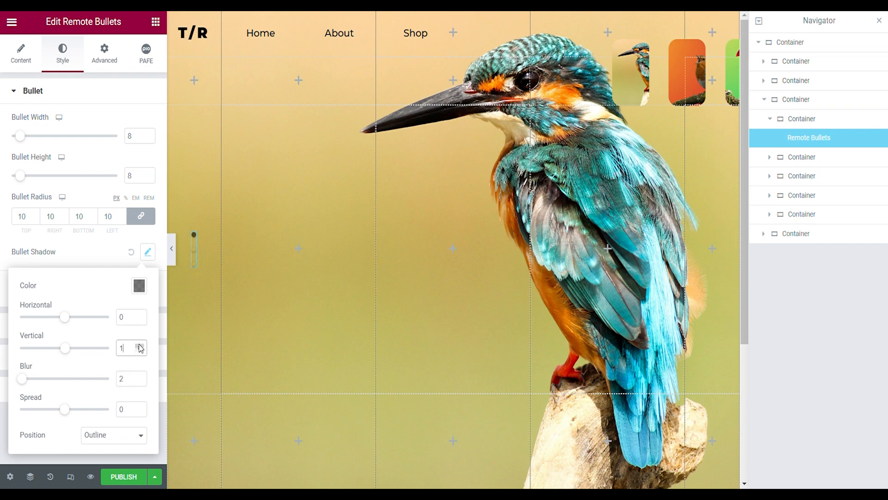
left_click(172, 249)
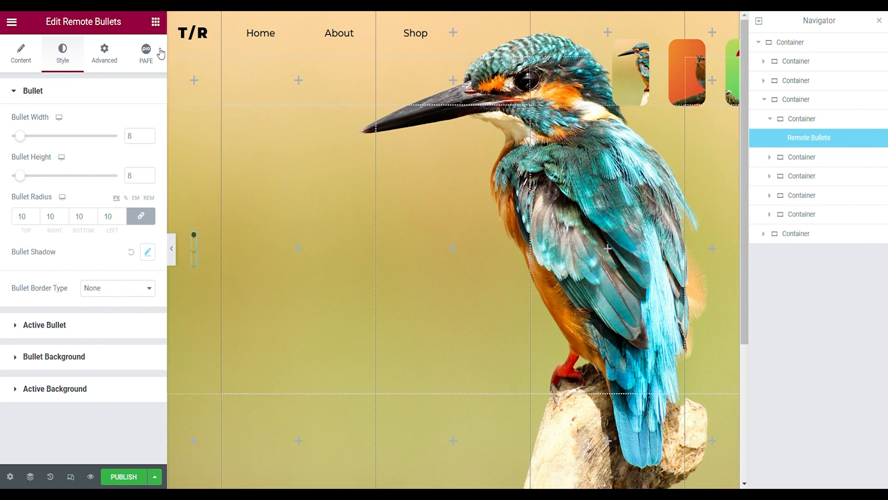
- Add a "Learn About These Flying Dinosaurs" heading in the column beside the bullets, using Montserrat at 2.5 em
left_click(159, 28)
left_click_drag(44, 270, 263, 249)
left_click(65, 53)
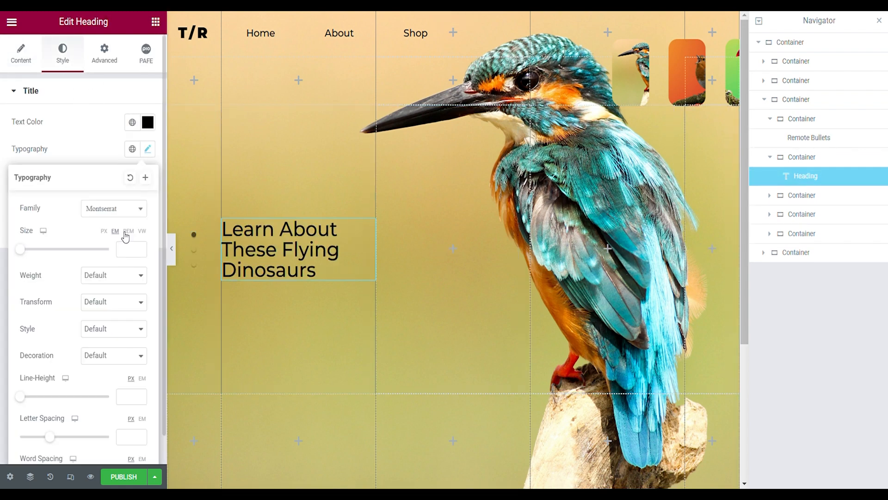
left_click(123, 249)
type("2.5")
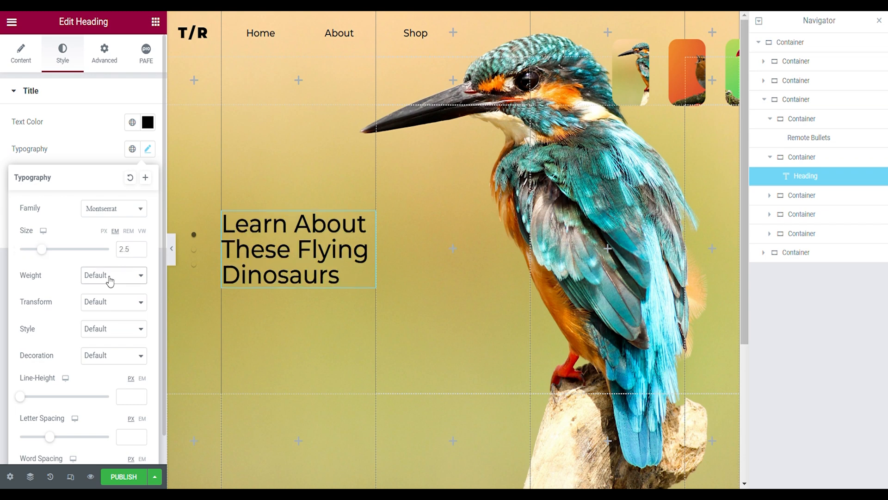
- Set the heading's font weight to 600 (Semi Bold) and its line height to 1.2 em
left_click(100, 342)
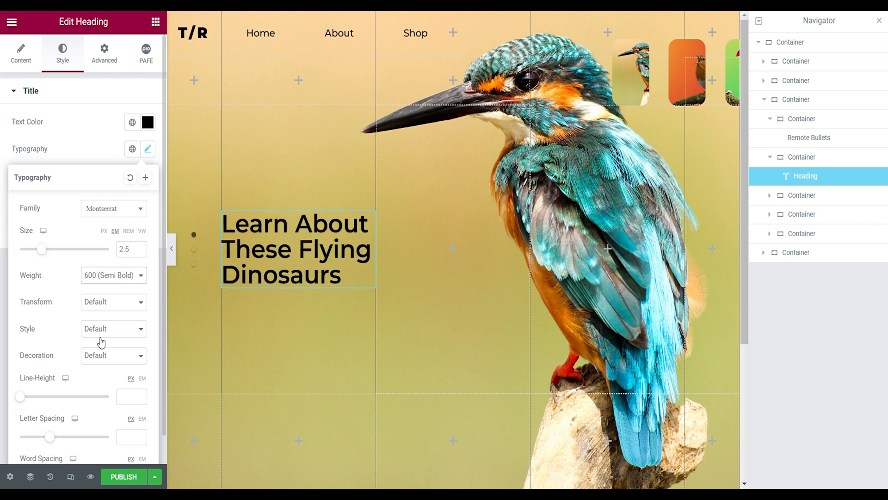
type("1.2")
left_click(142, 378)
scroll(121, 396, "down", 1)
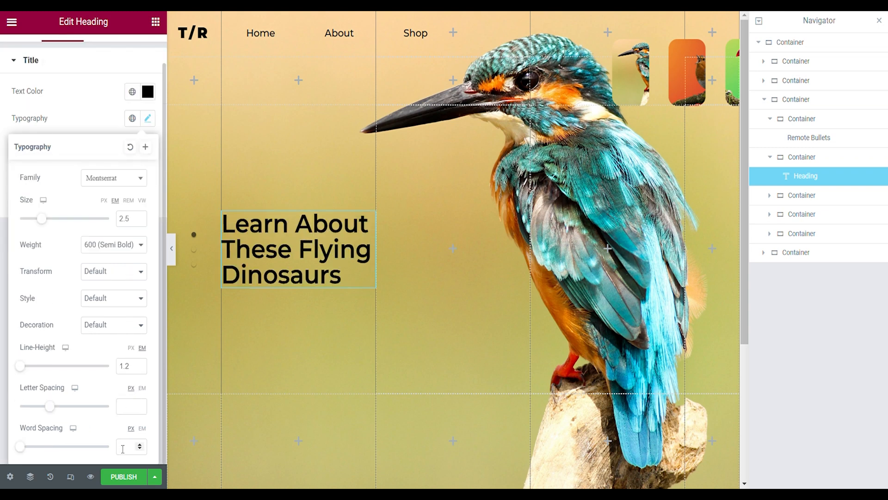
- Set the heading's word spacing to 0.2 em and preview the page without the editing panels
left_click(133, 447)
type("0.2")
left_click(142, 428)
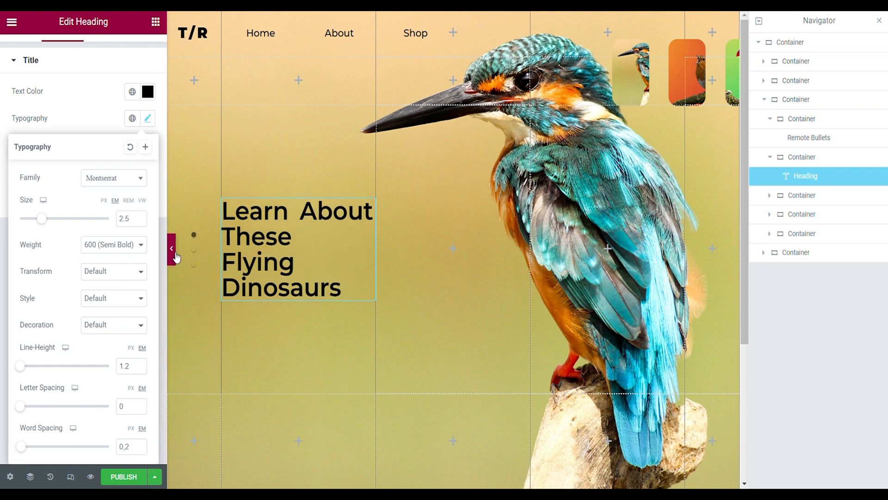
left_click(174, 255)
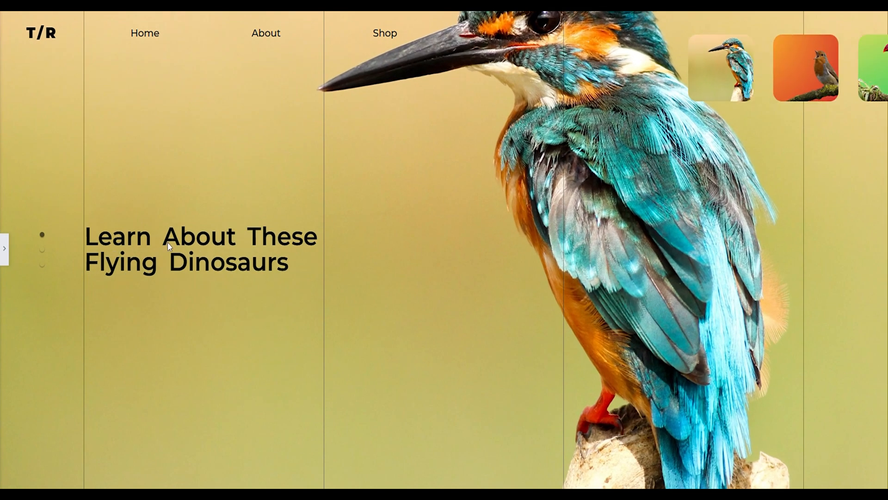
left_click(5, 249)
left_click(279, 244)
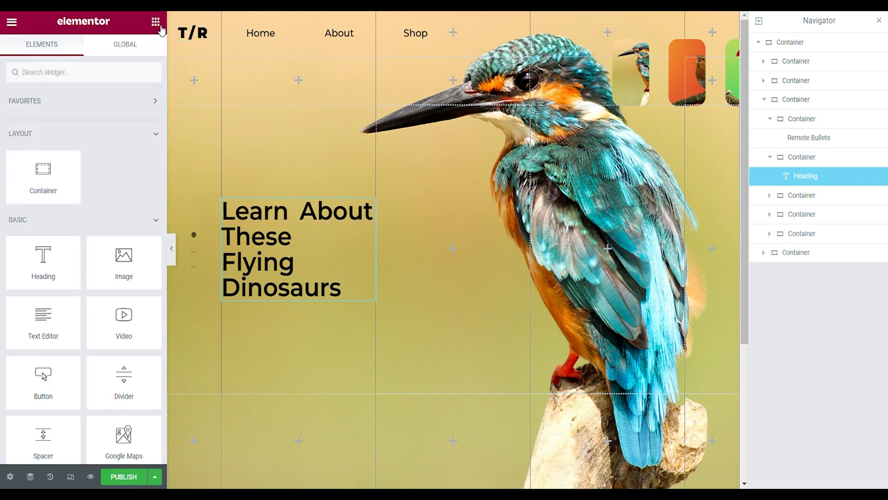
- Add an Icon Pointer Button widget below the "Learn About These Flying Dinosaurs" heading
left_click(155, 22)
type("icon")
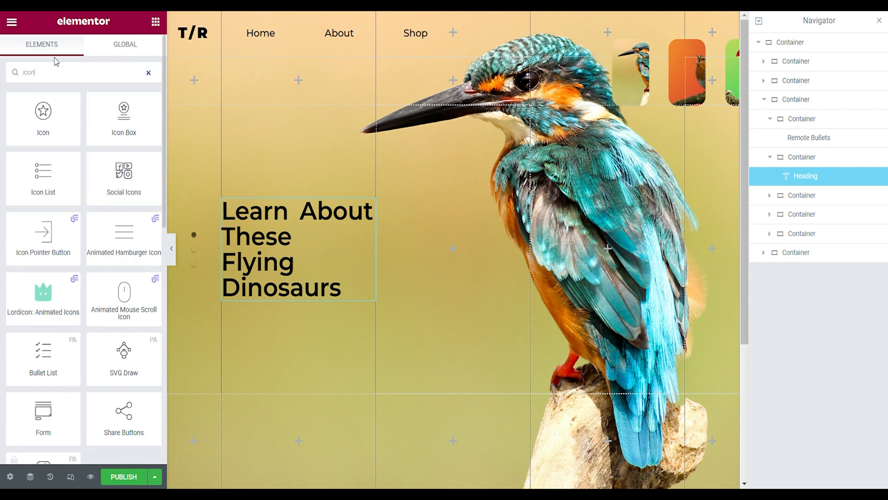
left_click(43, 238)
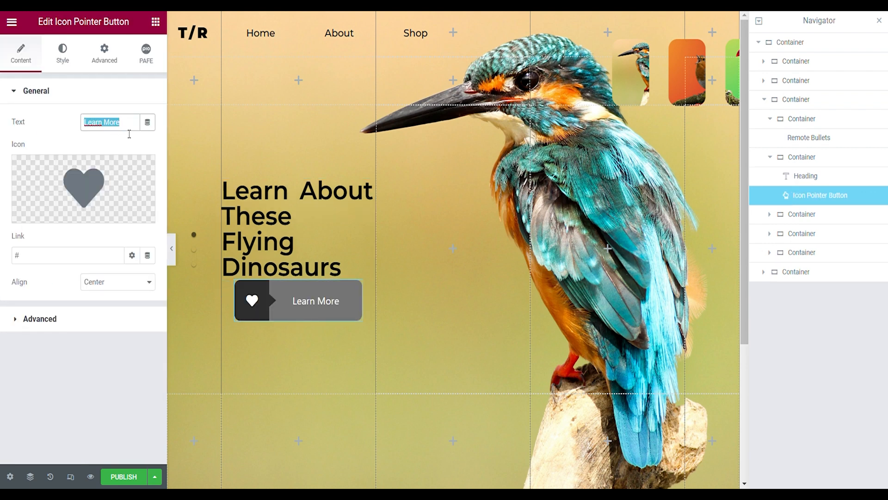
- Change the pointer button's text to "Find Bird Articles" and its icon to a right-pointing arrow
type("Find Bird Articles")
left_click(48, 204)
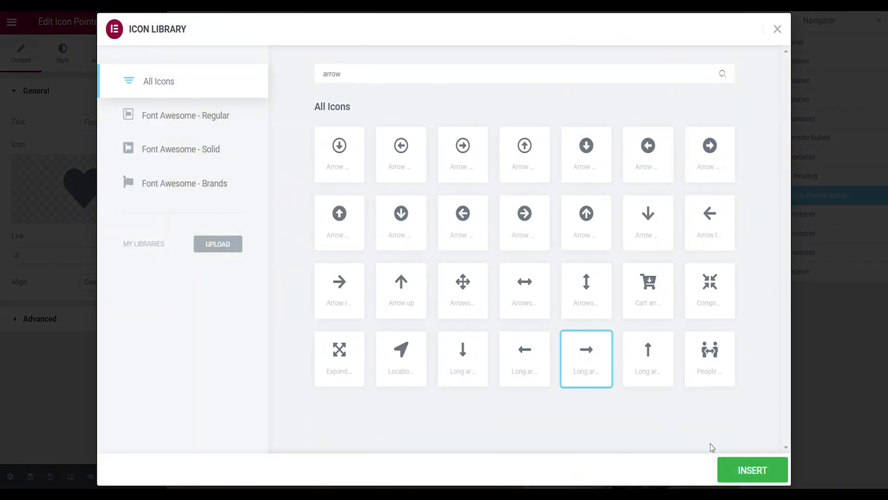
left_click(743, 472)
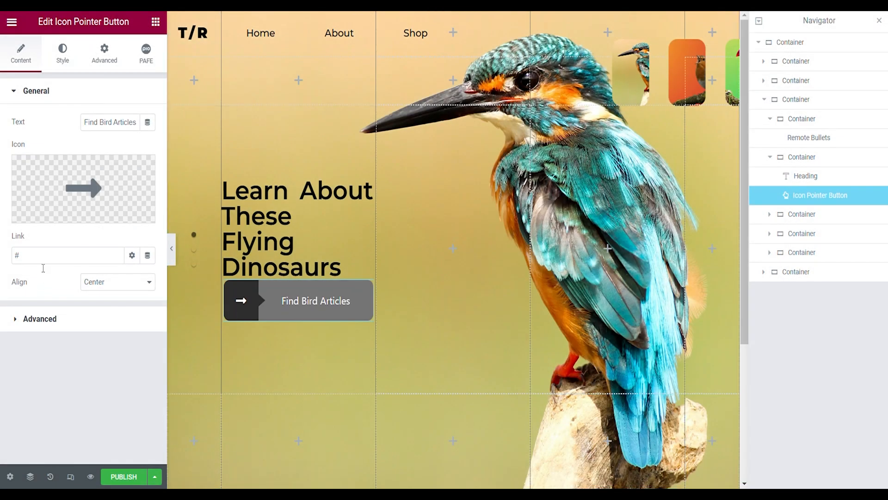
left_click(46, 261)
- Set the pointer button's icon background color to black, #000000, and clear its icon background hover color
left_click(64, 54)
left_click(147, 161)
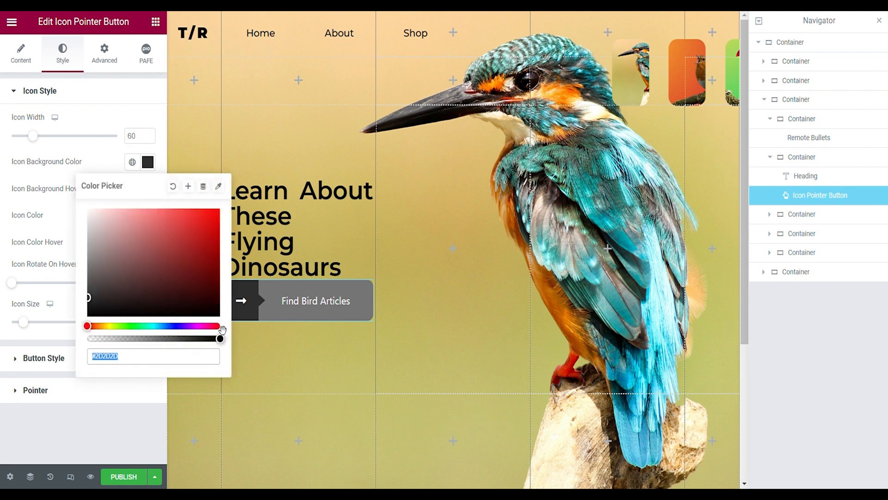
left_click(221, 339)
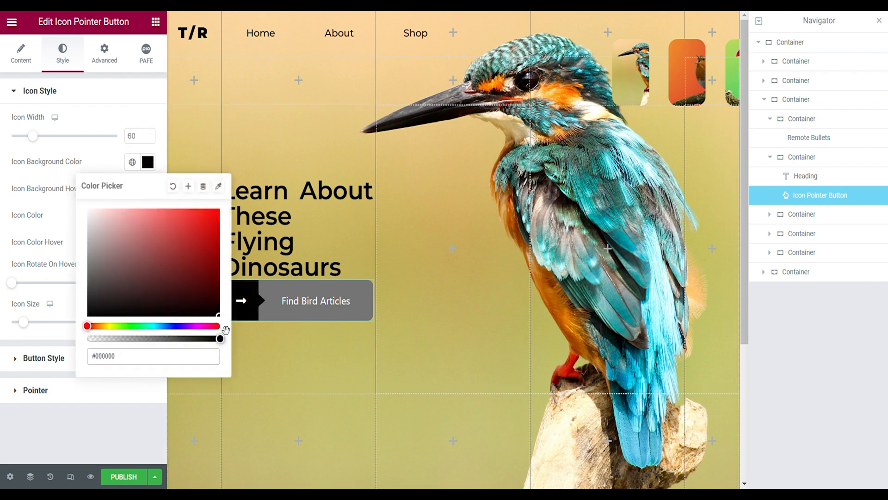
left_click(49, 204)
left_click(147, 189)
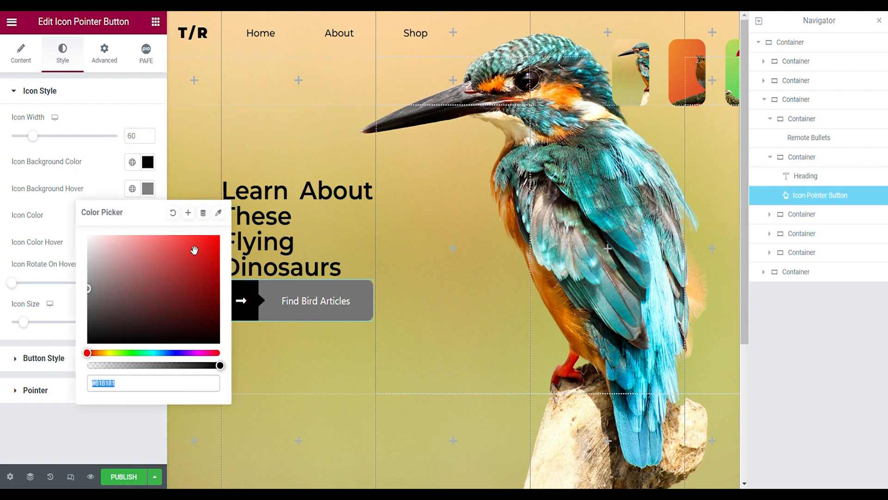
left_click(175, 215)
left_click(110, 191)
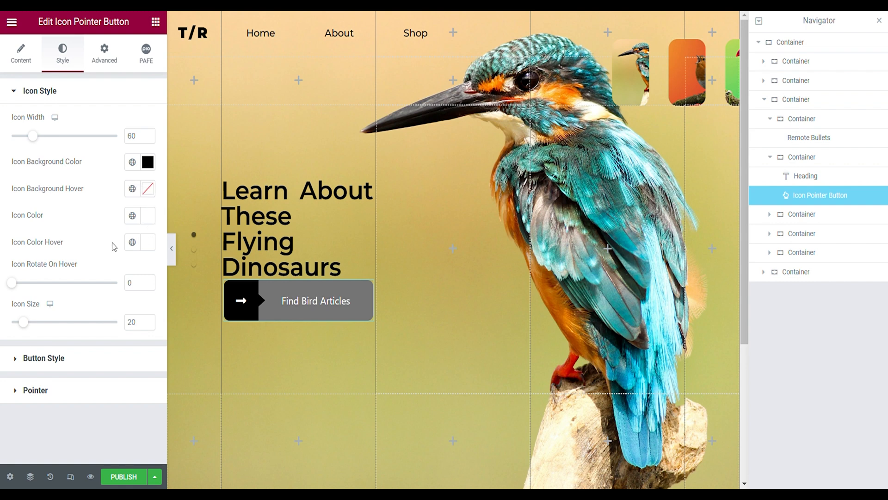
- Set the icon's hover color to gray, #777777
left_click(147, 243)
left_click_drag(106, 338, 86, 323)
left_click(87, 346)
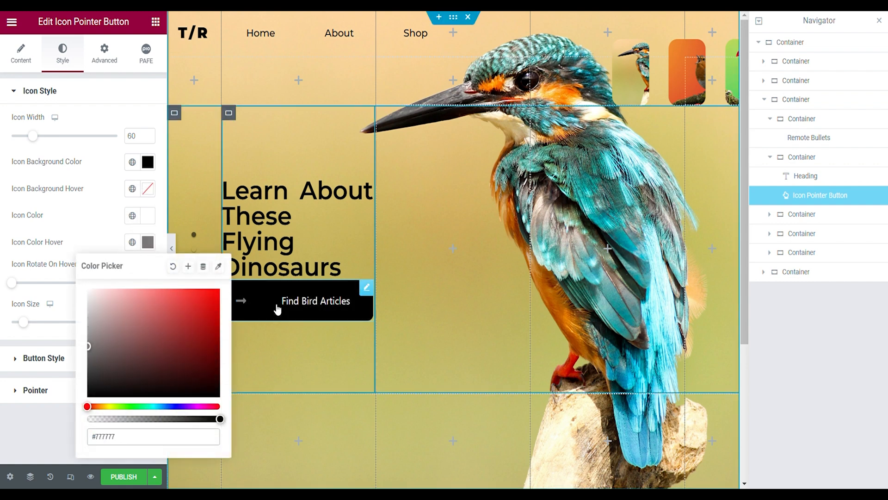
left_click(78, 368)
- Make the pointer button's normal background color fully transparent
left_click(79, 368)
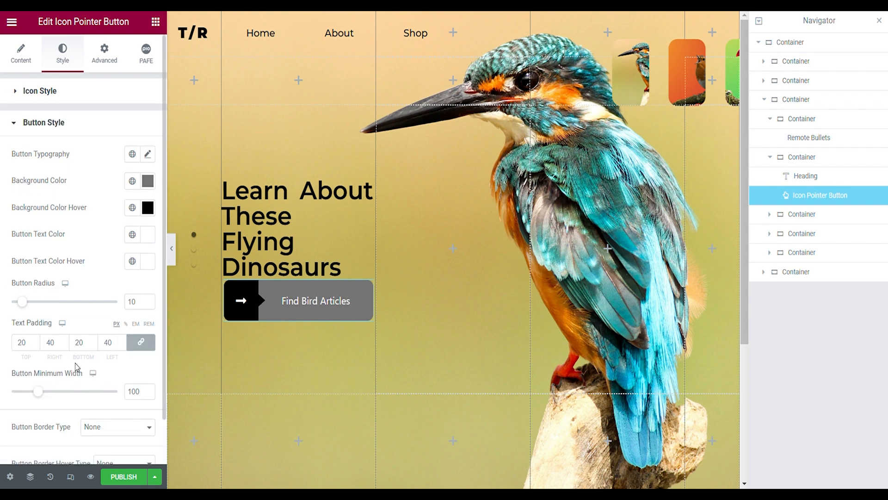
left_click(148, 181)
left_click_drag(219, 357, 45, 357)
- Set the button typography to Montserrat at 1 em
left_click(148, 154)
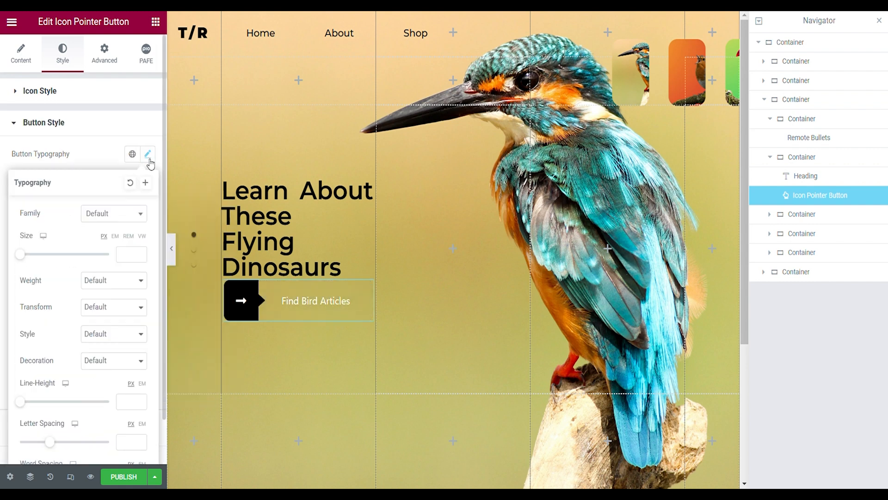
left_click(106, 214)
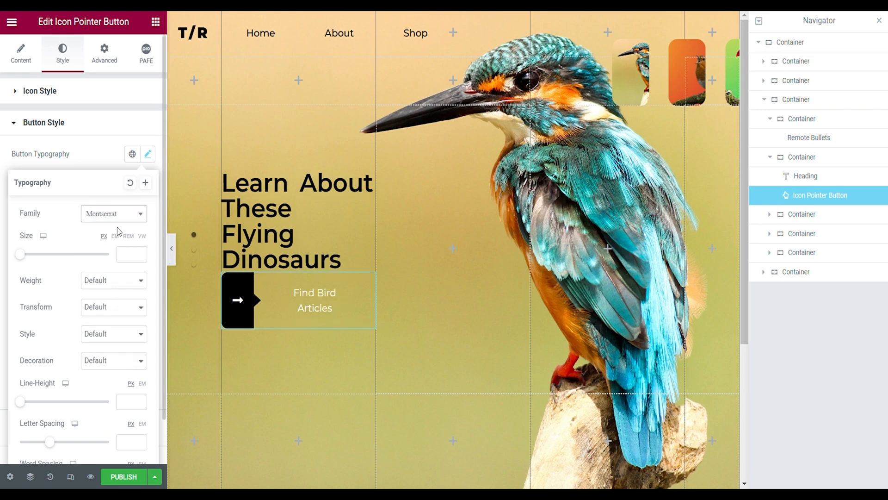
left_click(117, 236)
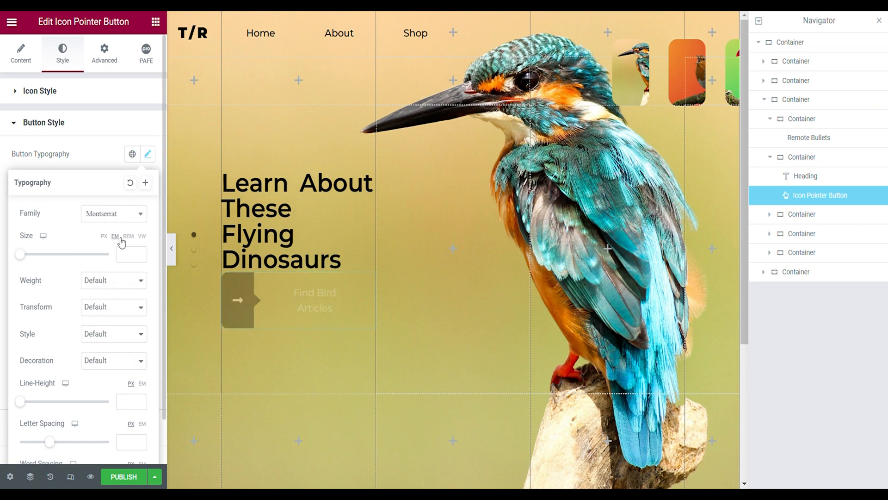
left_click(131, 255)
type("1F1")
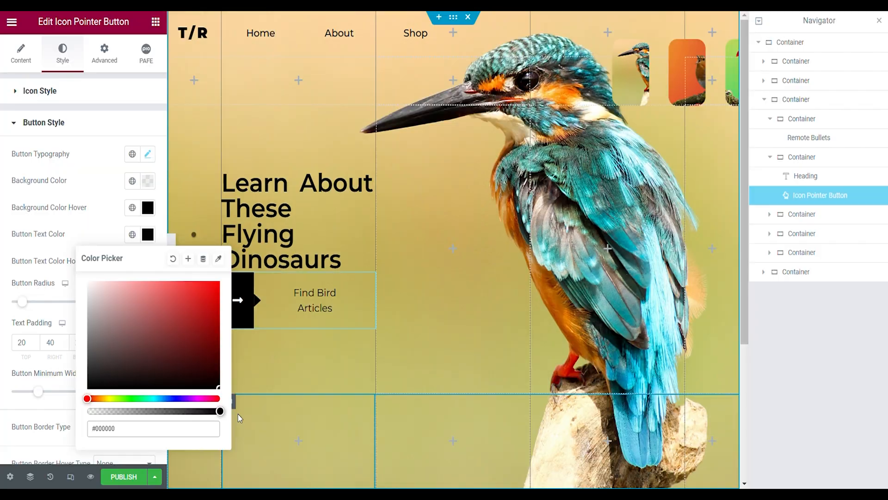
left_click(96, 219)
- Set the button text color to black, #000000, and make the button's hover background fully transparent
left_click(148, 235)
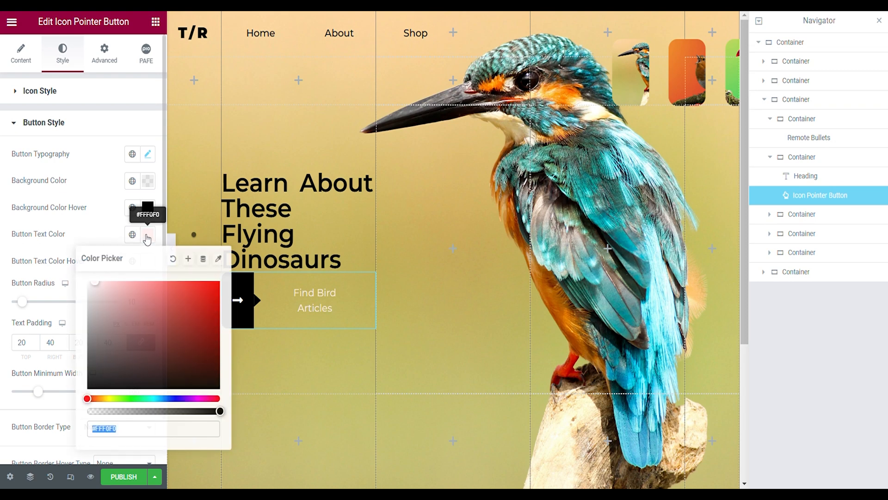
left_click(92, 386)
left_click(154, 211)
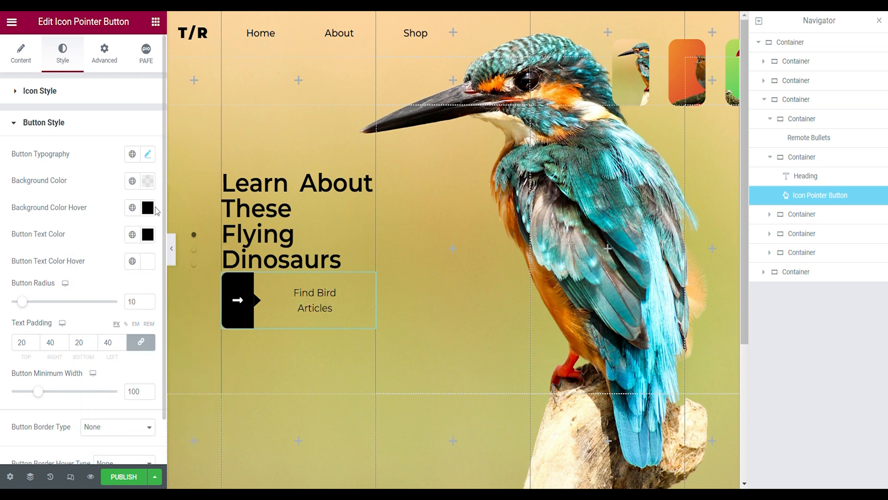
left_click(152, 209)
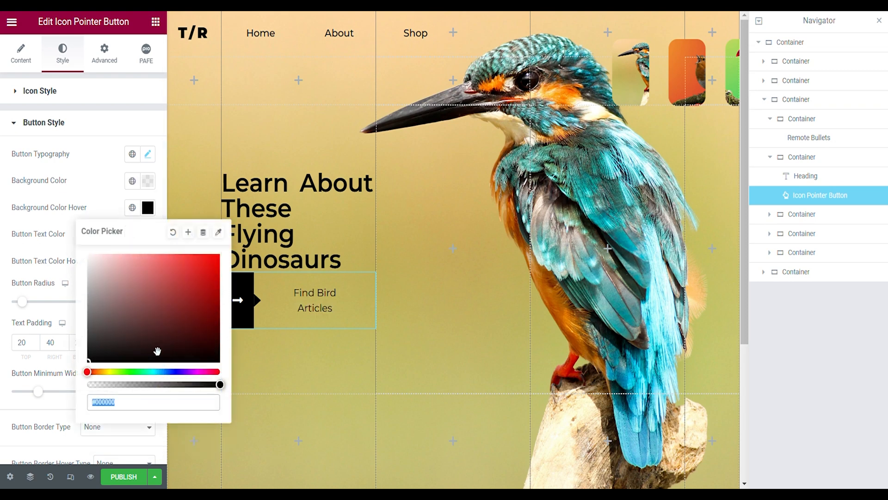
left_click_drag(125, 391, 67, 388)
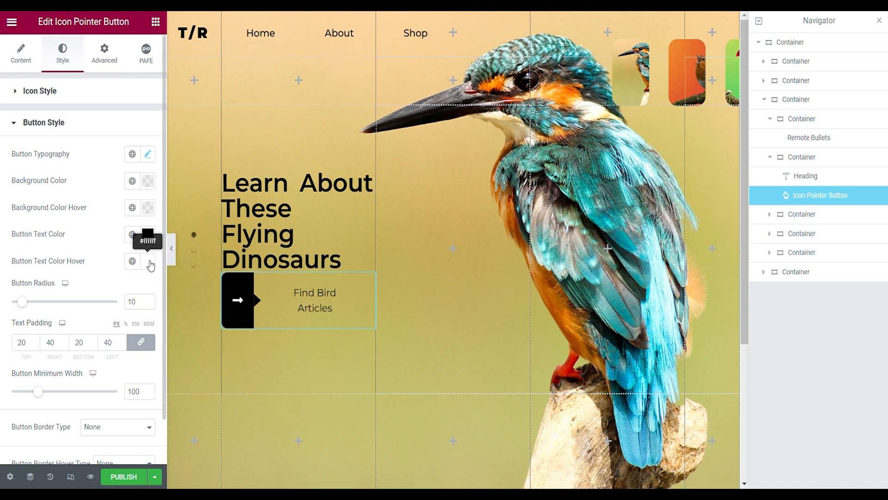
- Set the button's hover text color to black, #000000
left_click(150, 262)
left_click_drag(186, 347, 227, 431)
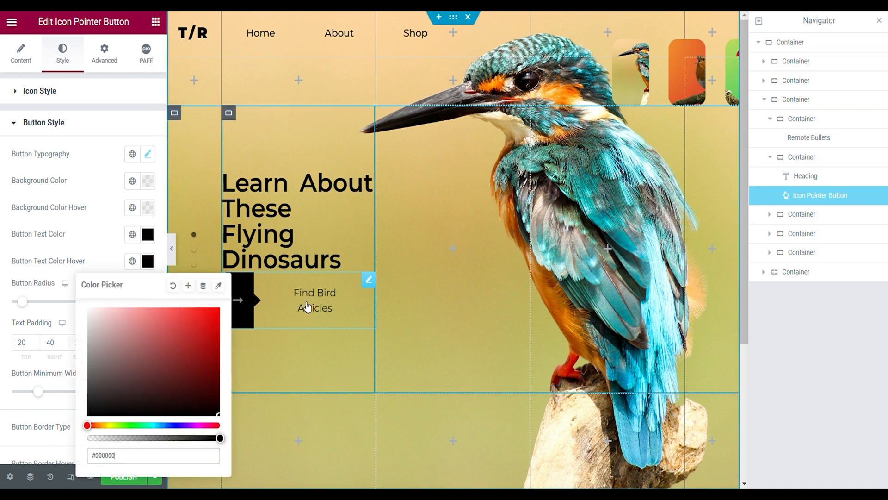
left_click(118, 252)
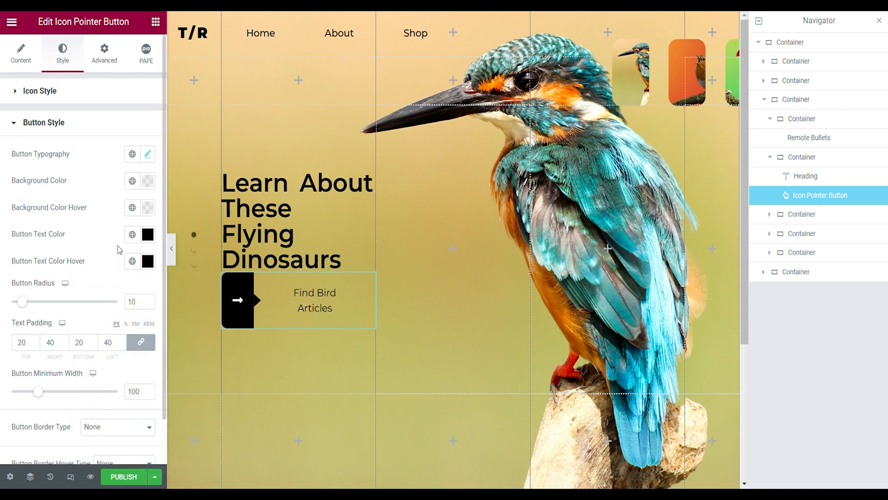
- Unlink the button's text padding and set the top and bottom padding to 10 px
left_click(141, 347)
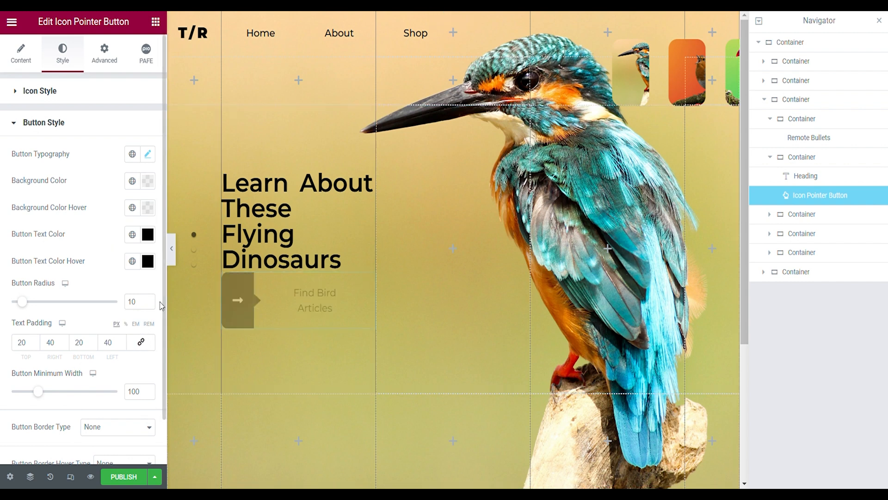
left_click(31, 347)
type("10")
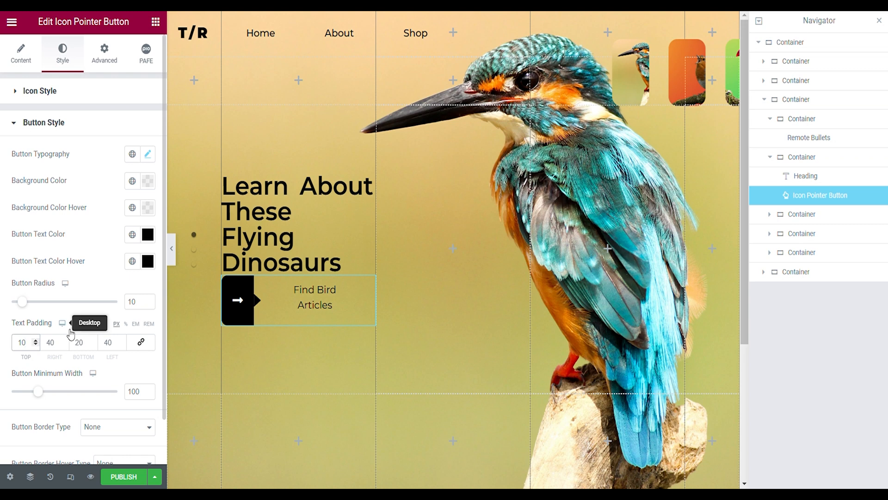
left_click(90, 348)
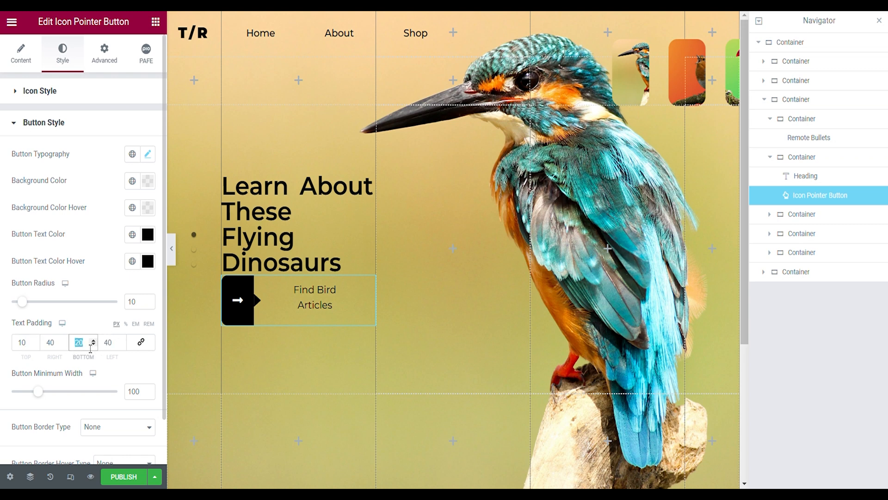
type("10")
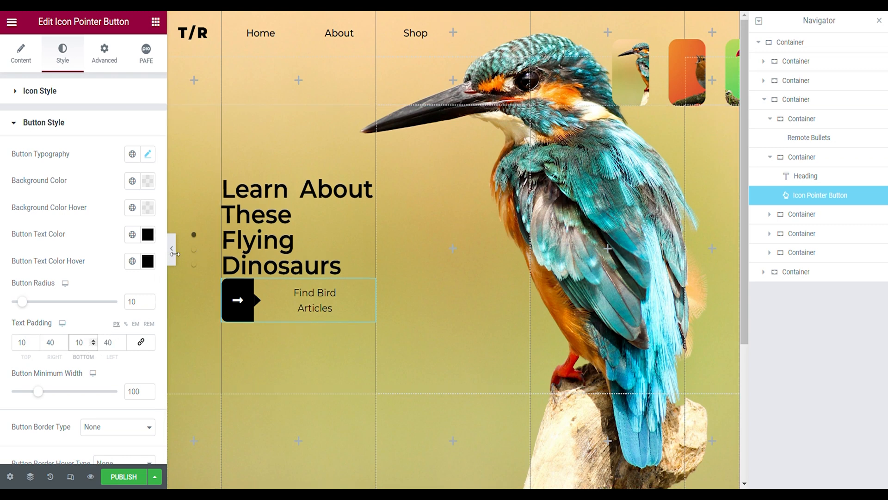
- Unlink the button's margin and padding values, give the button a custom width of 75%, and preview the page
left_click(110, 67)
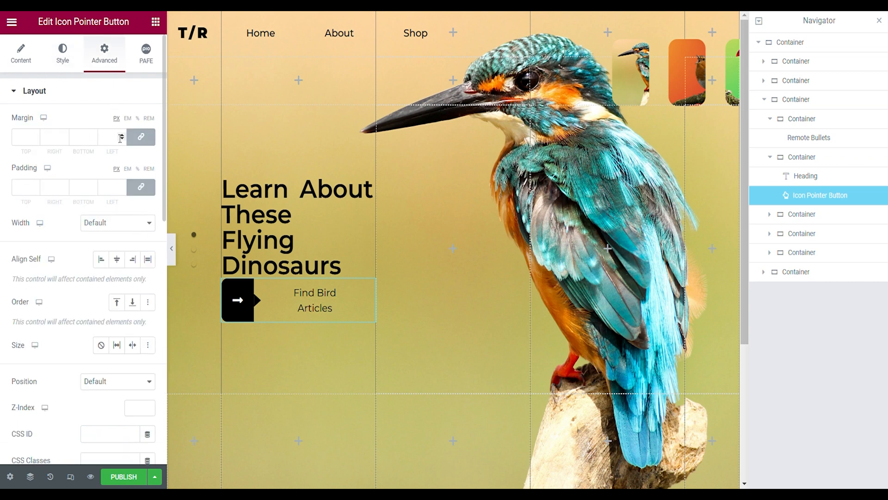
left_click(136, 142)
left_click(150, 193)
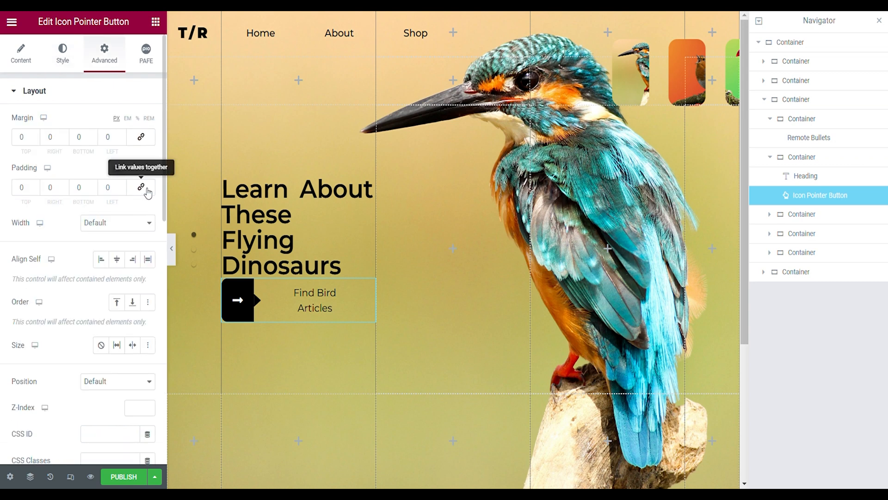
left_click(134, 222)
left_click(125, 269)
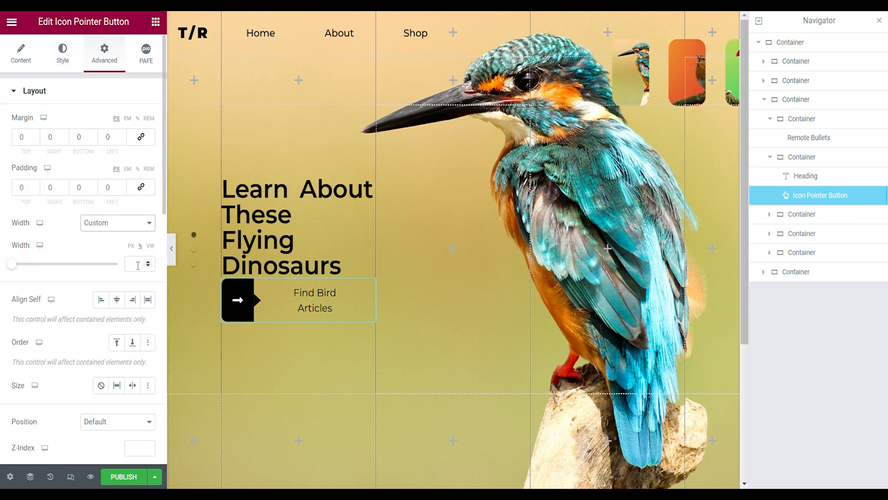
left_click(138, 265)
type("75")
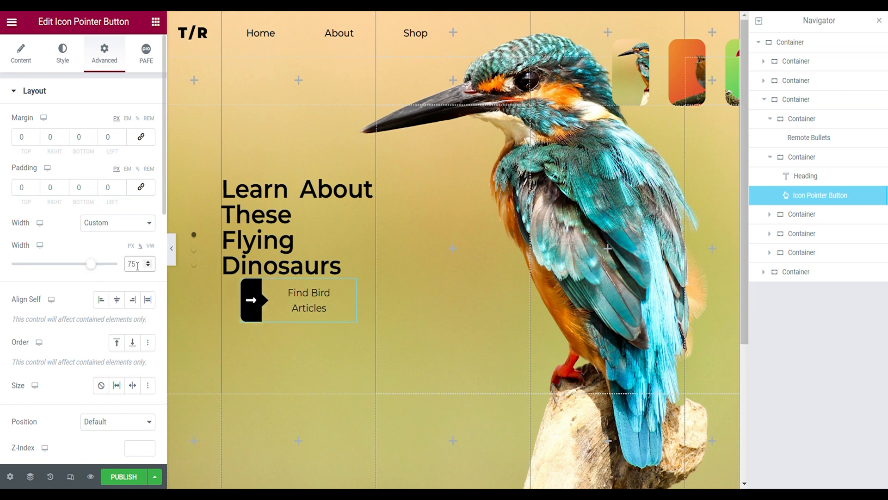
left_click(172, 249)
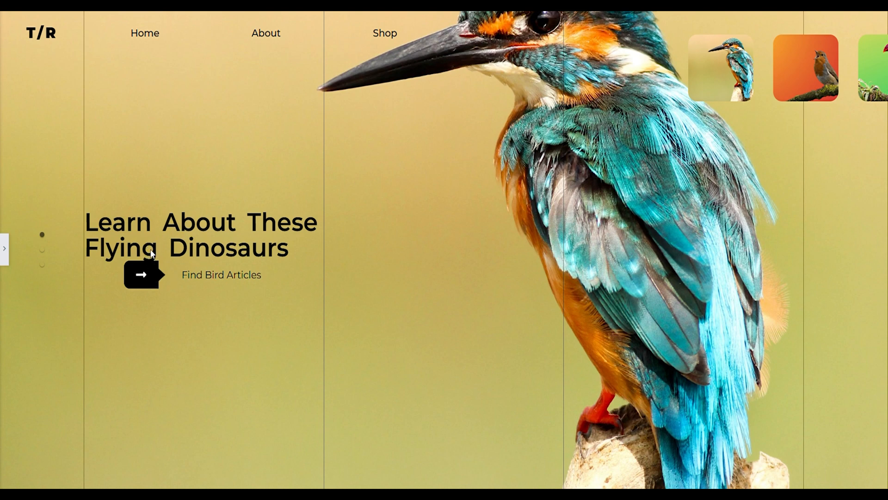
left_click(4, 248)
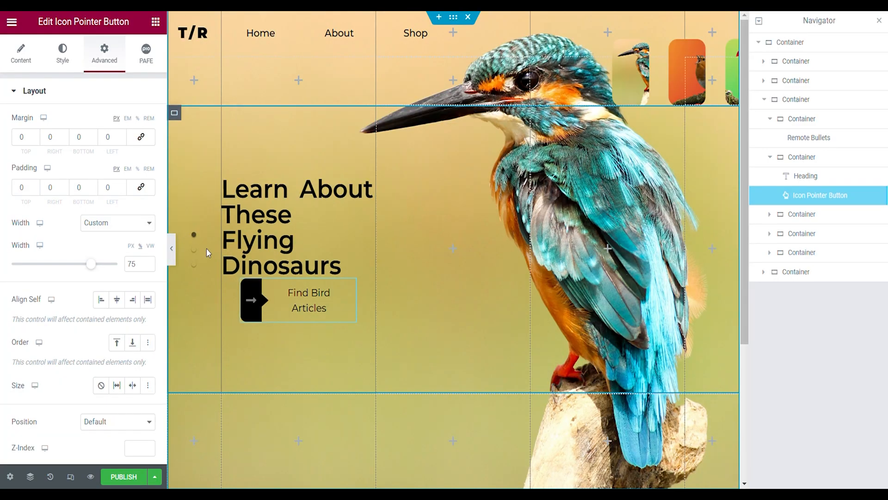
left_click(172, 249)
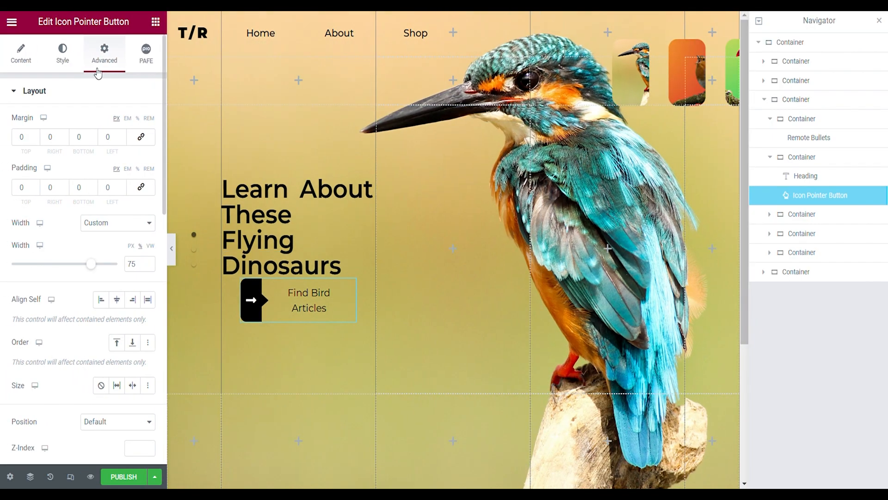
scroll(83, 102, "down", 5)
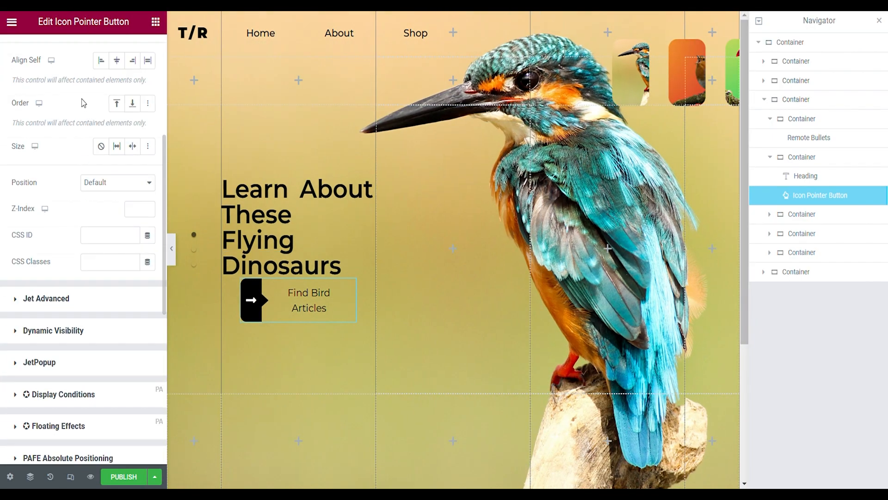
- Add a box shadow to the button with blur 2 and vertical offset 1, and preview the page
scroll(65, 235, "down", 10)
left_click(55, 333)
scroll(141, 239, "down", 10)
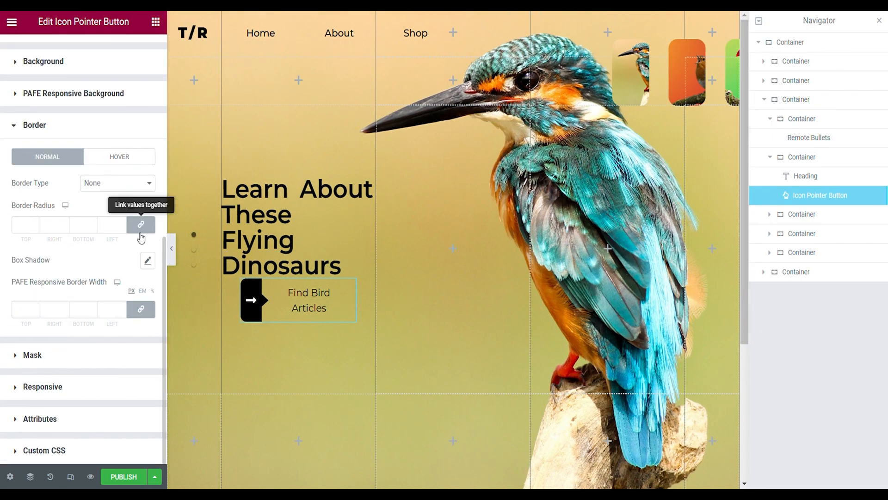
left_click(148, 260)
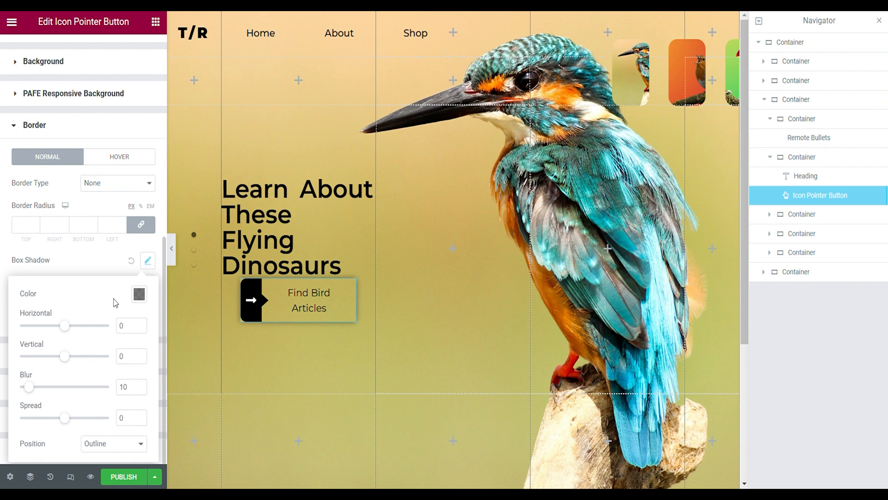
left_click(135, 393)
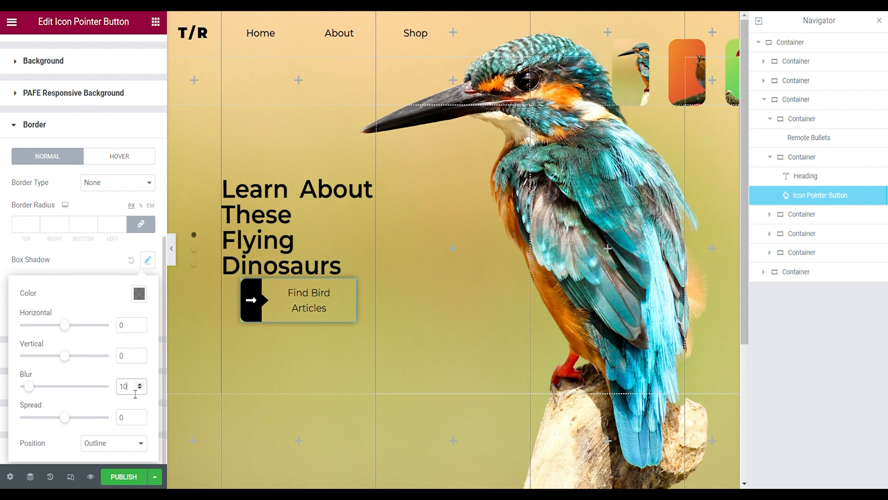
type("2")
left_click(139, 353)
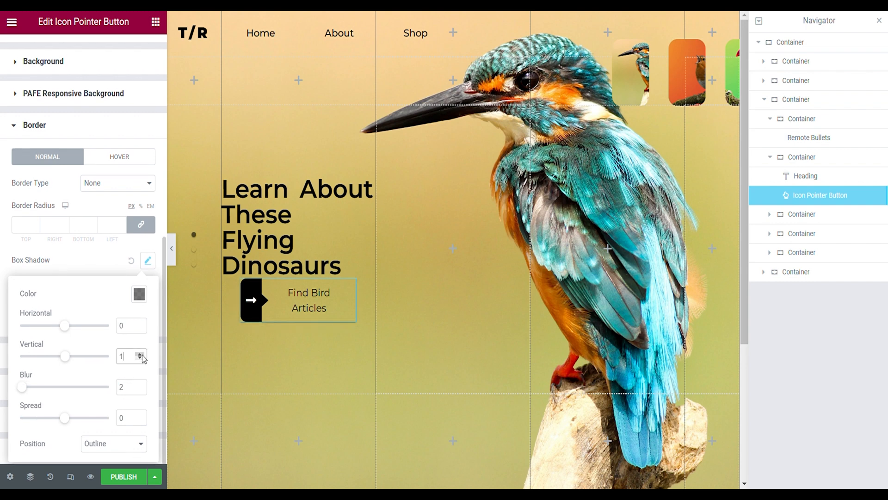
left_click(172, 248)
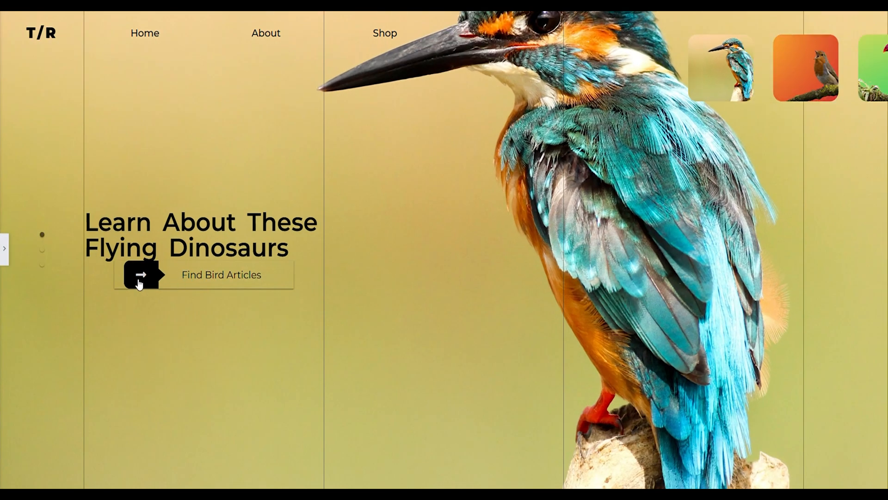
left_click(4, 248)
- Set the pointer button's content alignment to Left and preview the page
left_click(23, 57)
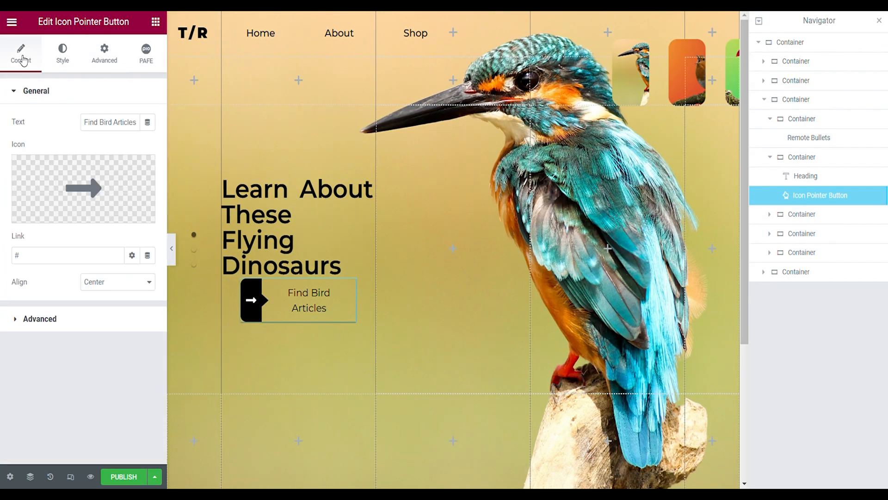
left_click(102, 305)
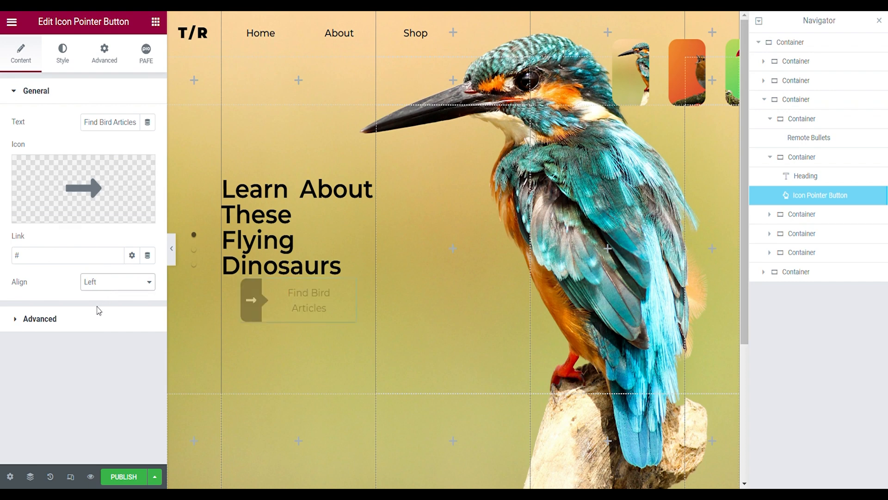
left_click(174, 258)
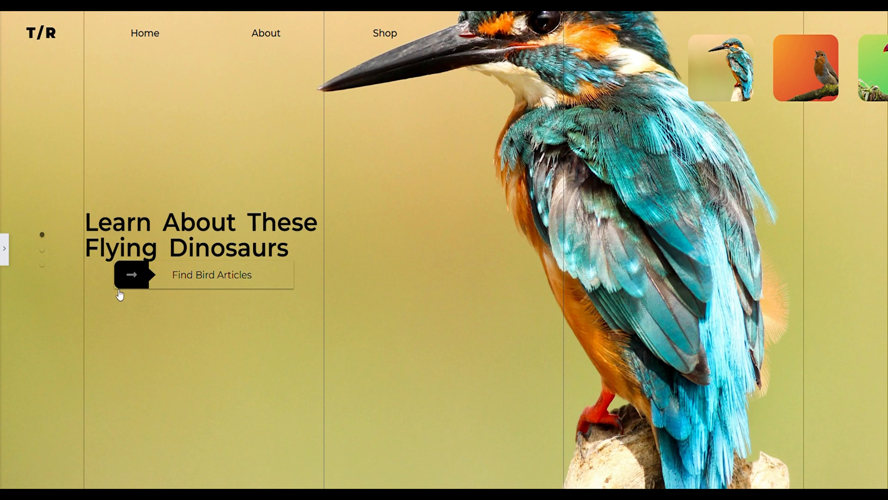
left_click(4, 262)
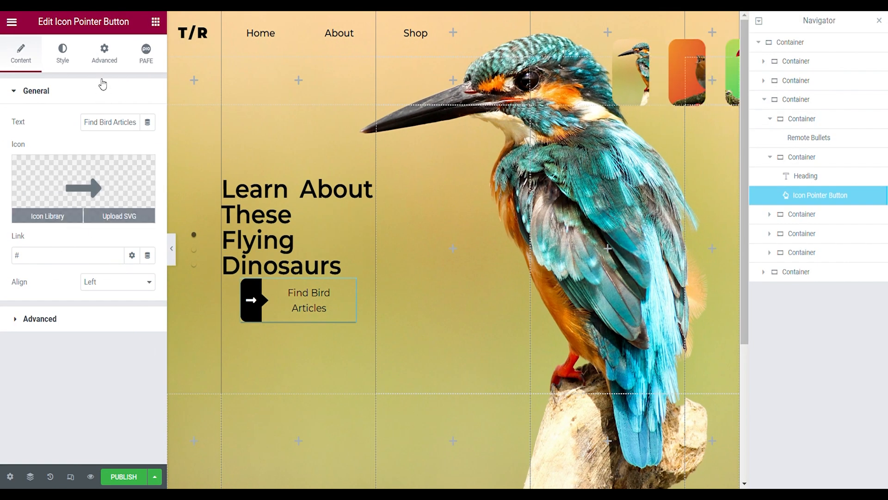
- Link the button's border radius values, set them to 10 px, and preview the page
left_click(100, 56)
scroll(80, 262, "down", 10)
scroll(80, 262, "down", 4)
left_click(67, 324)
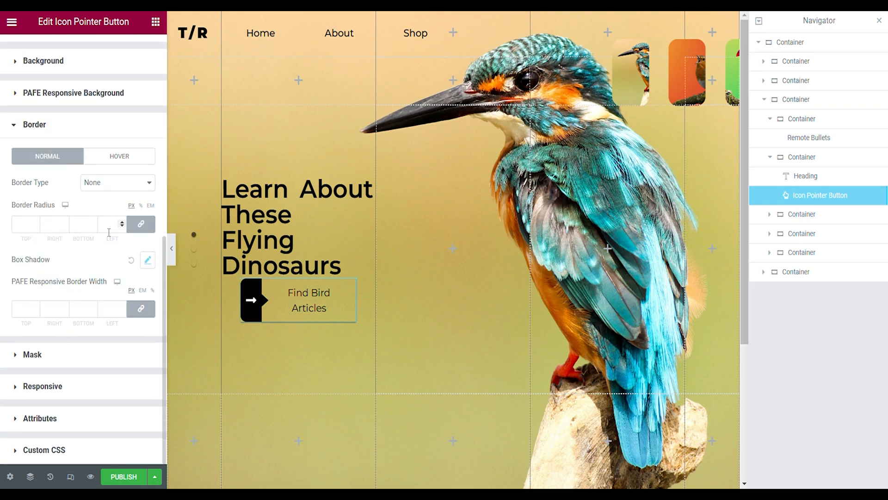
left_click(140, 225)
left_click(117, 229)
type("10")
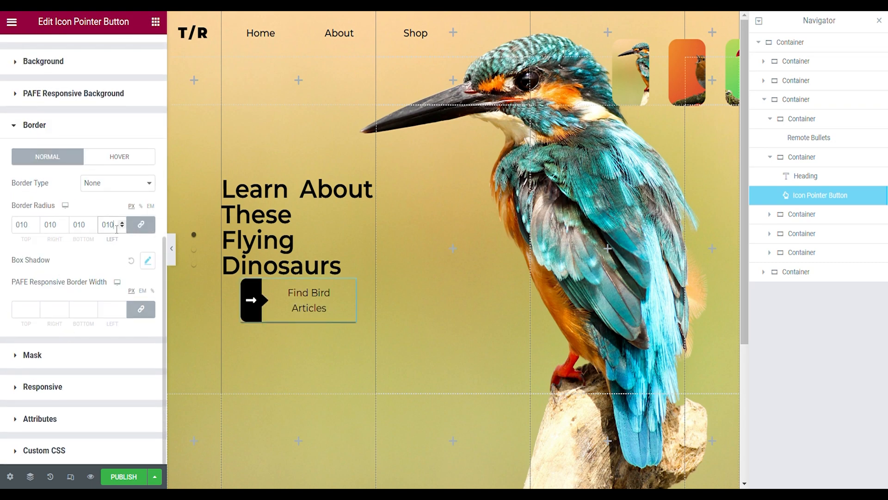
left_click(173, 249)
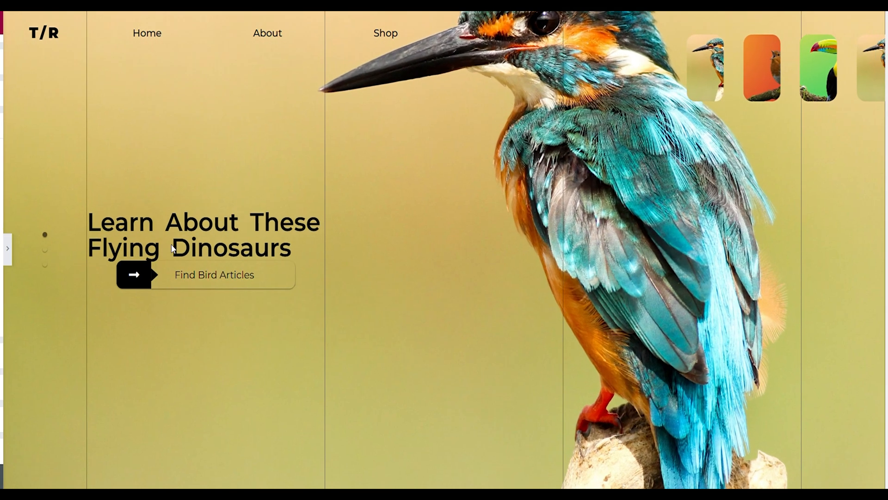
left_click(5, 259)
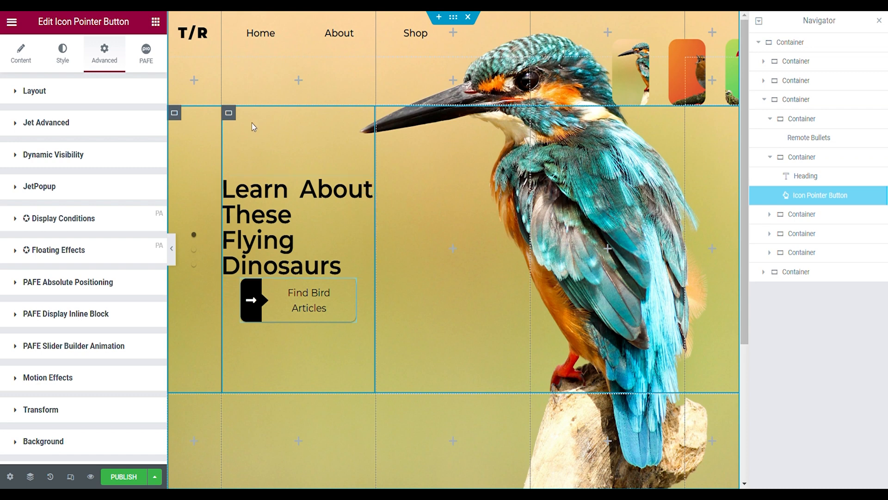
- Align the items of the heading and button container to the start and increase the gap between its elements
left_click(229, 113)
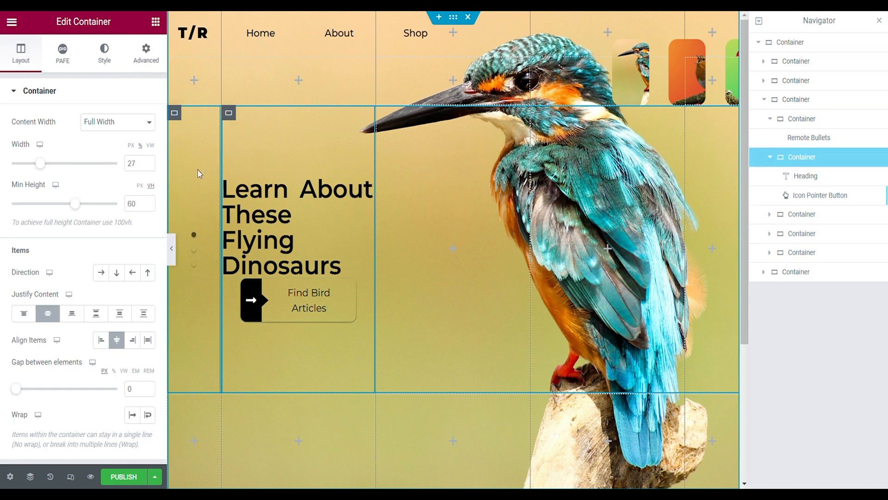
left_click(103, 341)
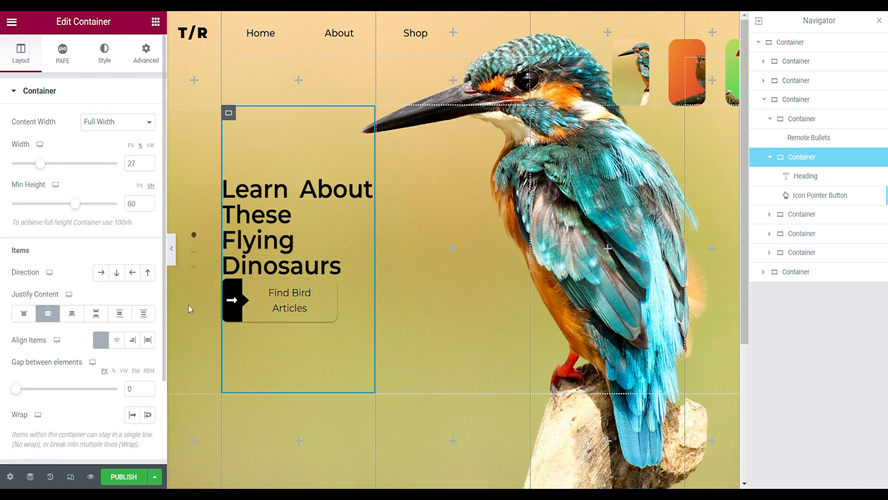
left_click(141, 394)
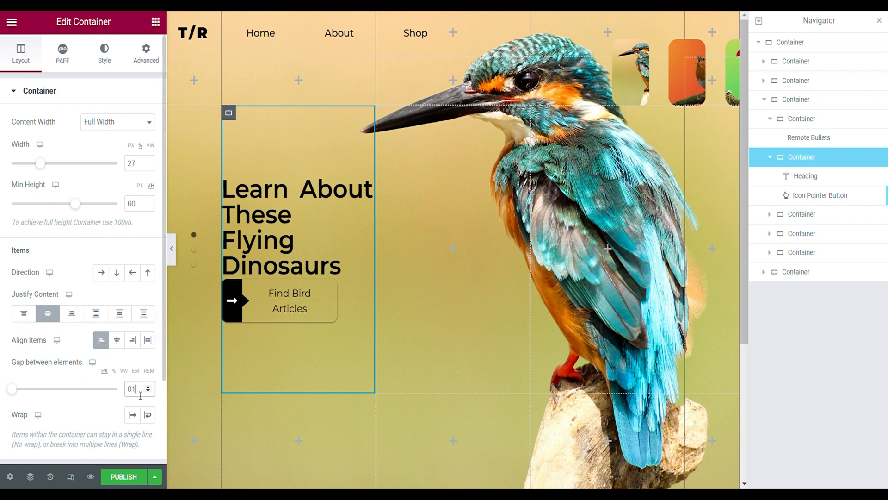
left_click(198, 196)
- Give the heading a left margin in percent, set the button's left margin to 5%, and preview the page
left_click(254, 228)
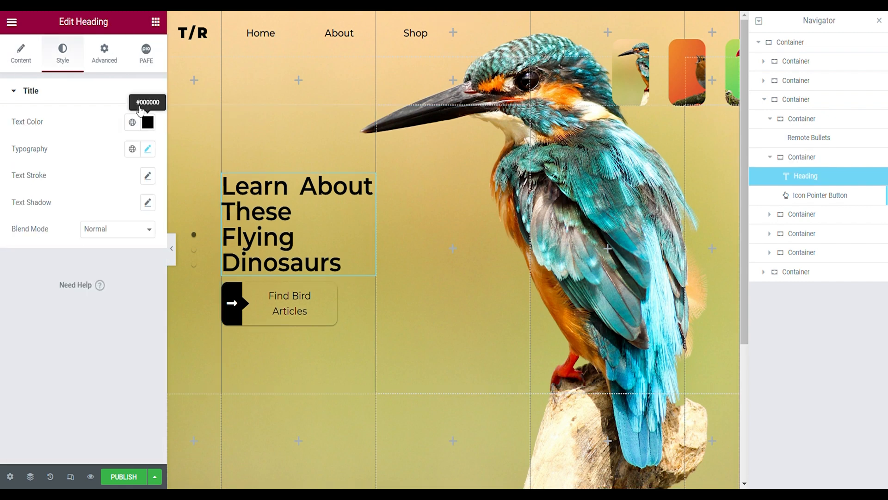
left_click(105, 53)
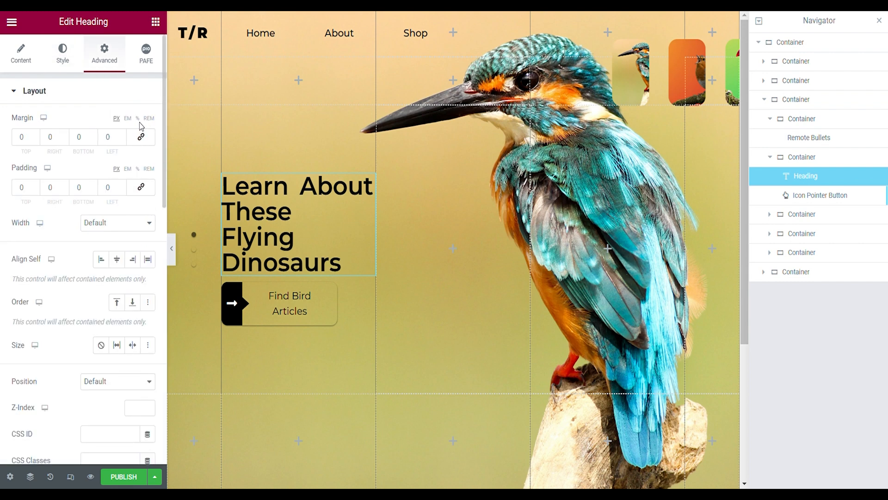
left_click(138, 118)
left_click(122, 135)
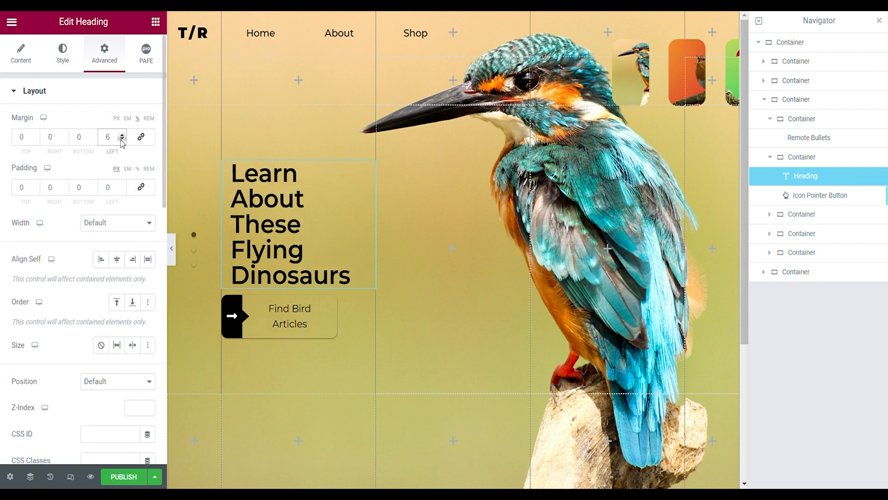
left_click(258, 331)
left_click(138, 119)
left_click(122, 135)
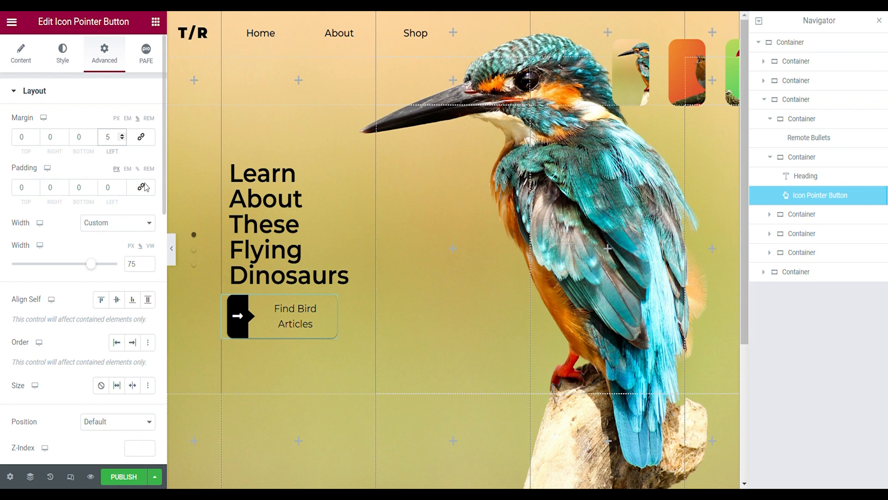
left_click(171, 248)
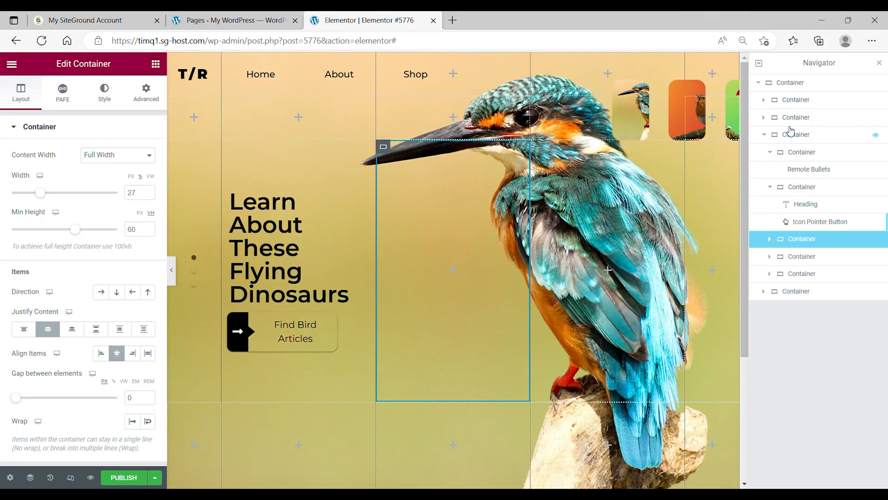
- Add a Content Slider widget to the empty second container of the page's bottom row
left_click(764, 135)
left_click(766, 152)
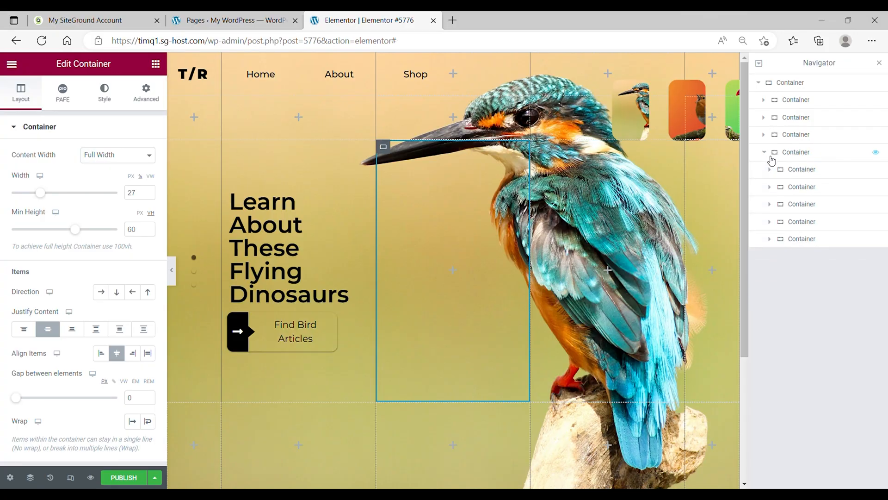
left_click(772, 188)
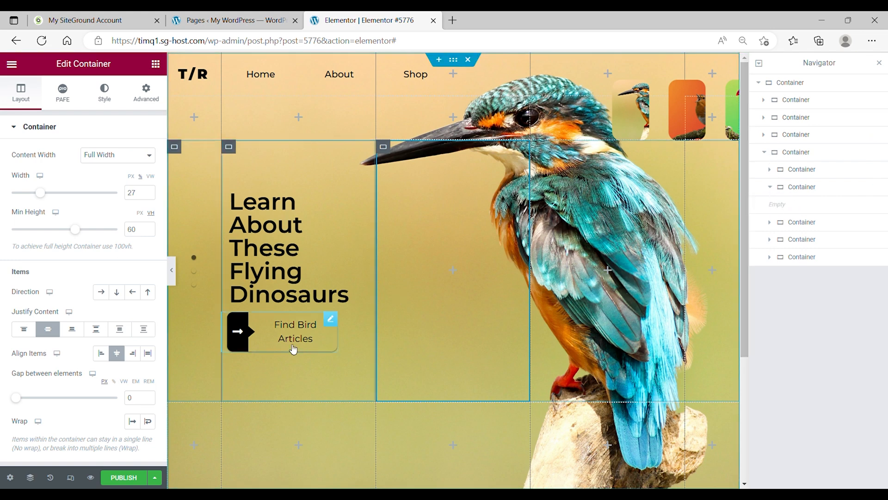
left_click(453, 269)
left_click(793, 189)
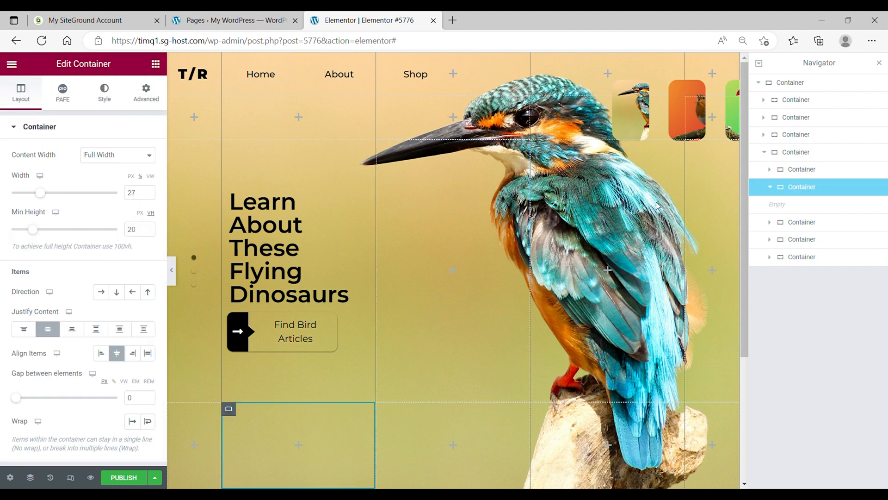
left_click(153, 93)
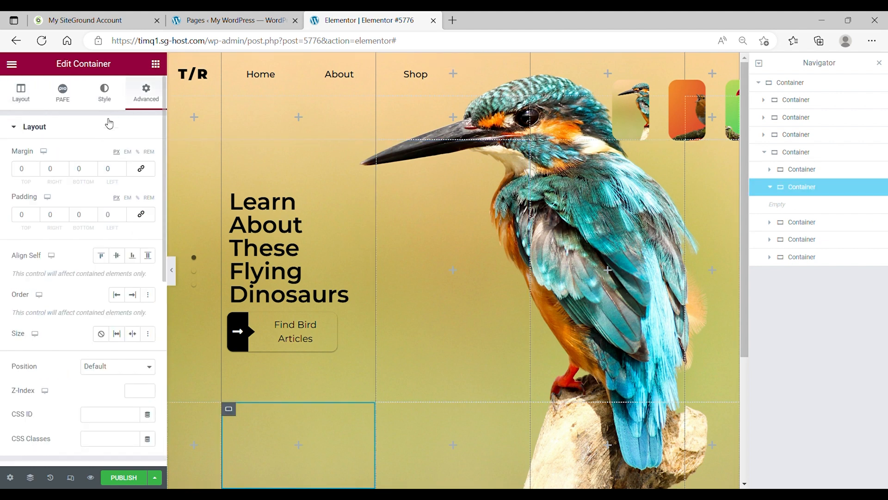
left_click(157, 65)
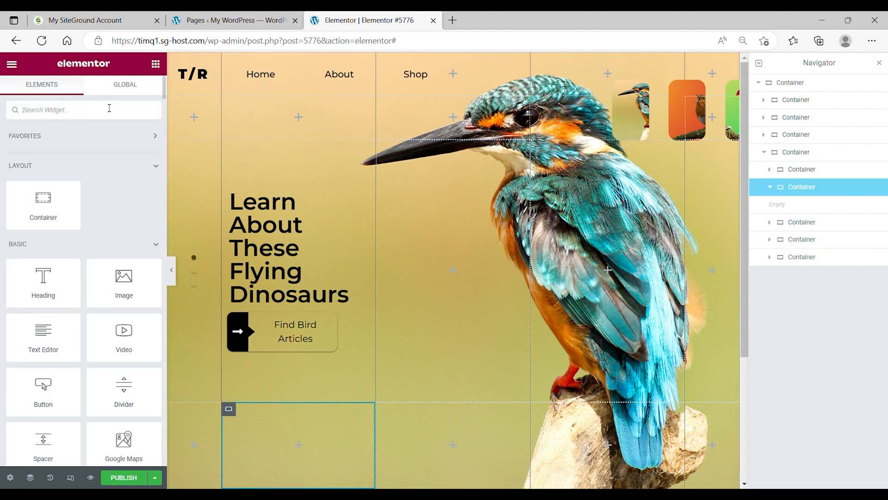
type("content")
left_click_drag(123, 149, 274, 419)
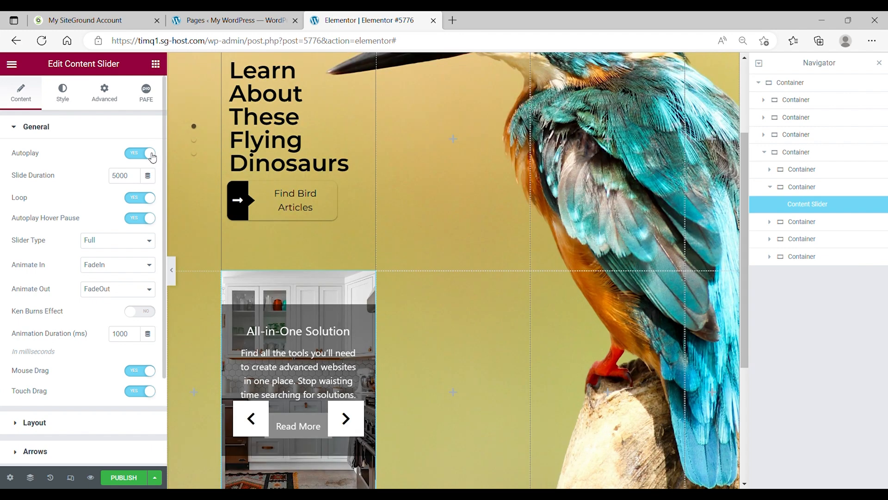
- Disable the content slider's autoplay and set Animate In to SlideInUp and Animate Out to SlideOutDown
left_click(152, 155)
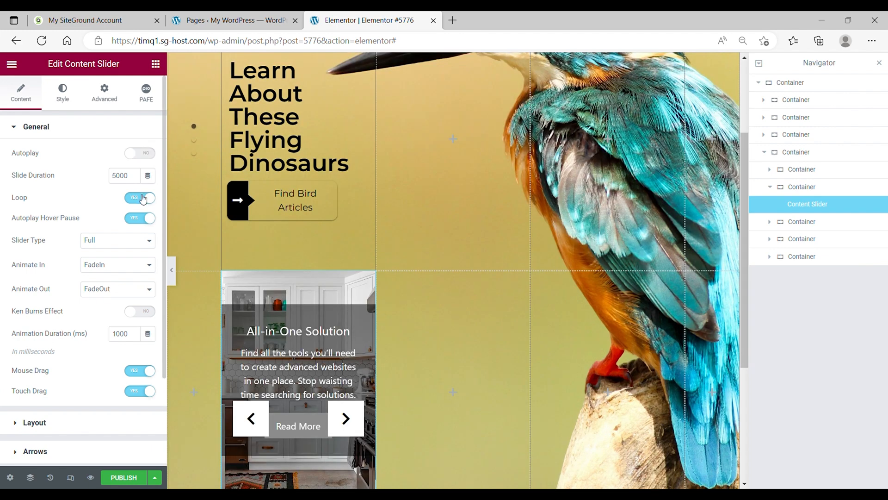
left_click(131, 241)
left_click(122, 266)
left_click(118, 331)
left_click(135, 293)
left_click(115, 400)
- Hide the content slider's image/icon, dots and arrows
scroll(114, 275, "down", 2)
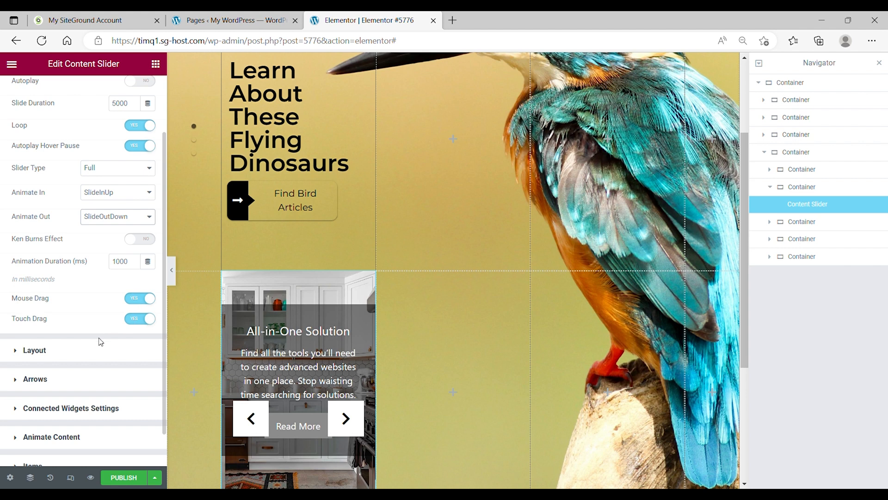
left_click(85, 355)
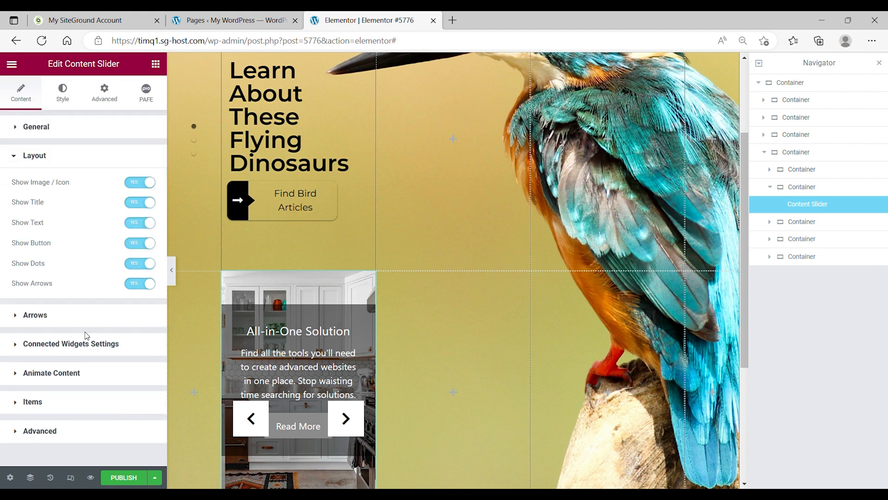
left_click(143, 181)
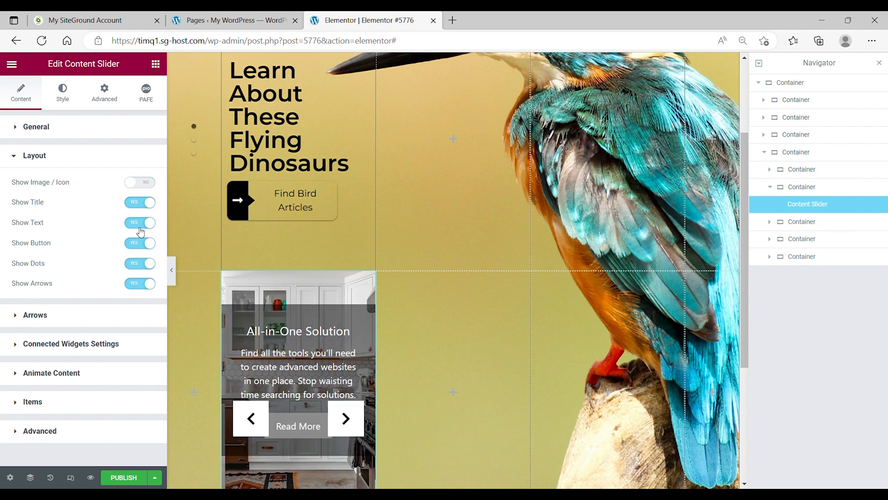
left_click(142, 262)
left_click(148, 284)
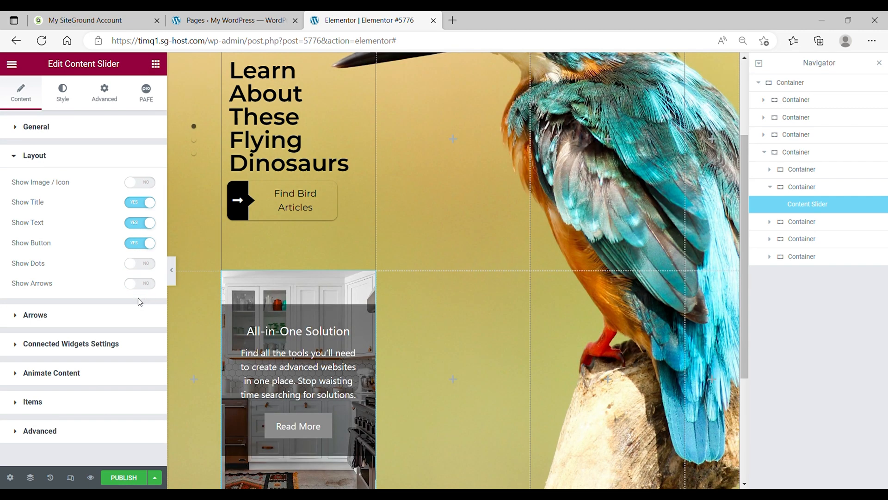
- Enable remote connection and sync for the content slider
left_click(71, 344)
left_click(136, 240)
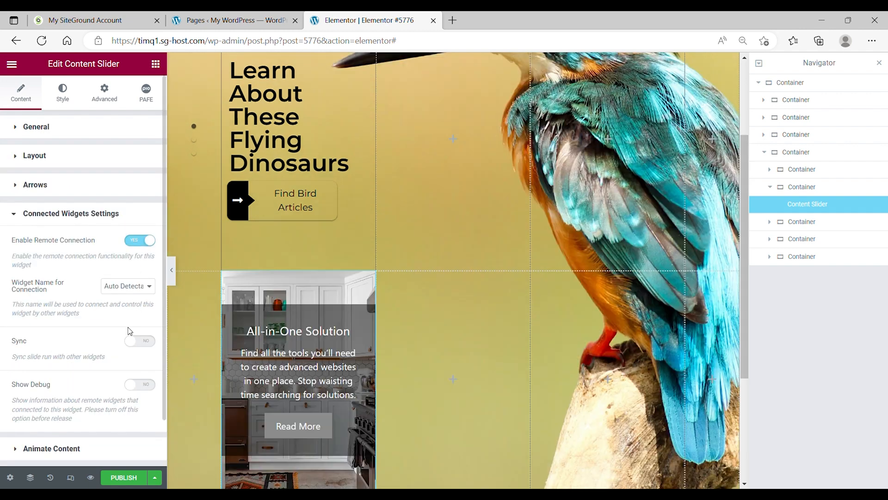
left_click(134, 340)
- Delete the 24/7 Dedicated Support item from the content slider
scroll(120, 344, "down", 2)
left_click(82, 394)
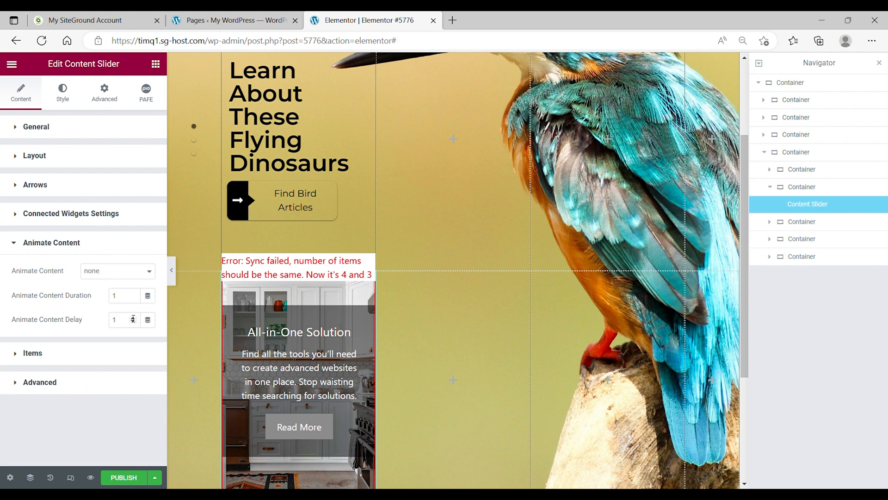
left_click(59, 355)
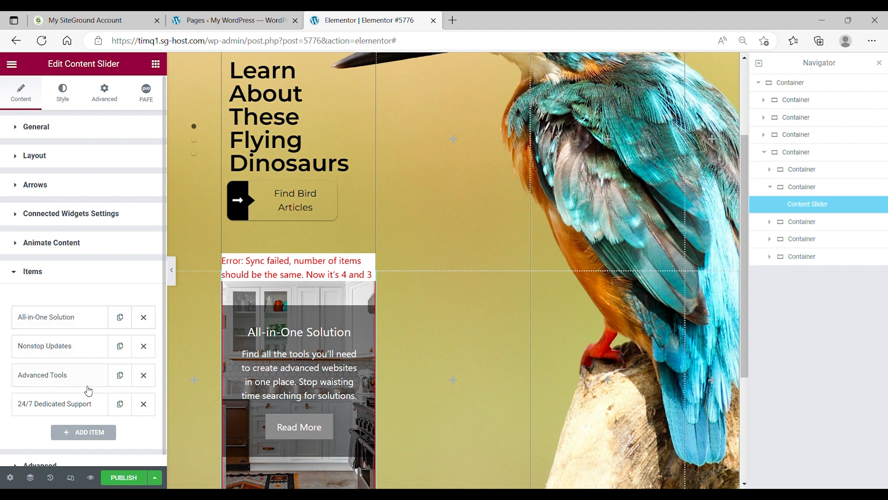
left_click(143, 405)
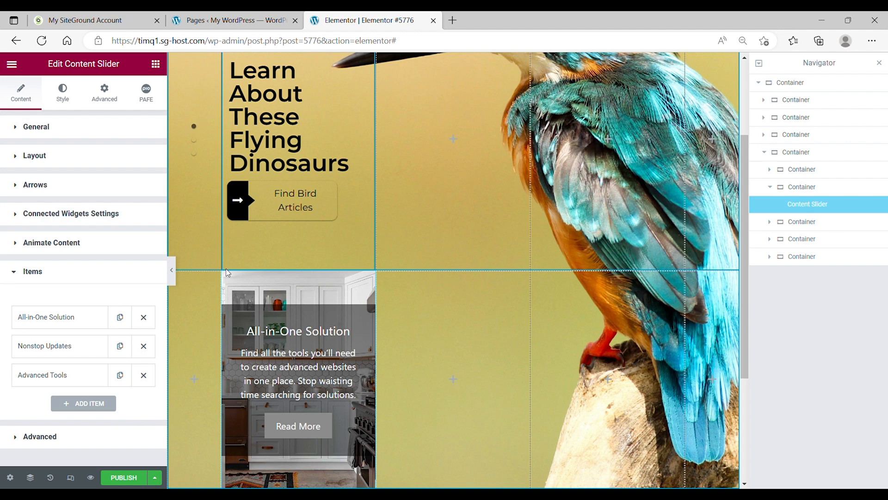
- Rename the content slider items The Artic Bird, The Robin and The Toucan, replace their placeholder text, and remove their background images
scroll(226, 272, "down", 3)
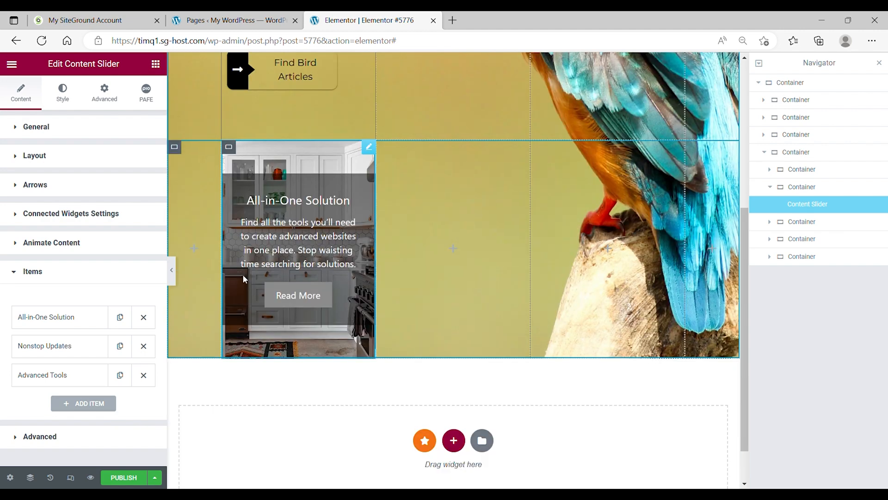
left_click(87, 317)
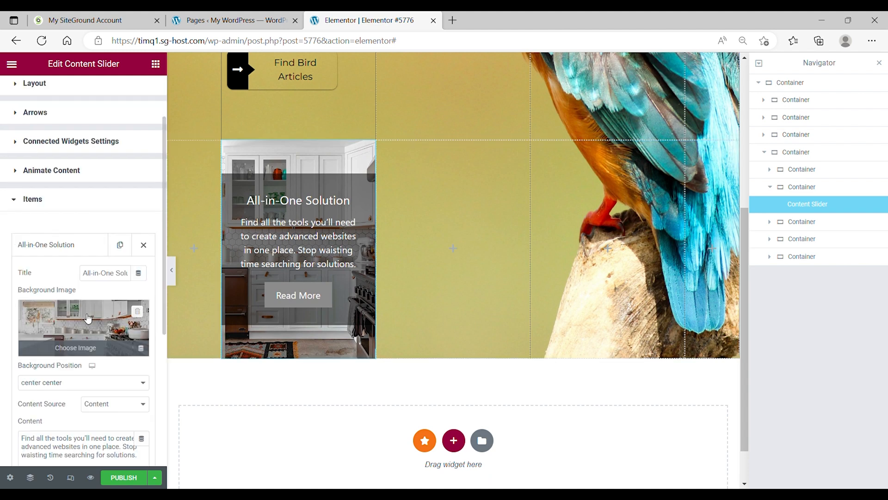
triple_click(99, 277)
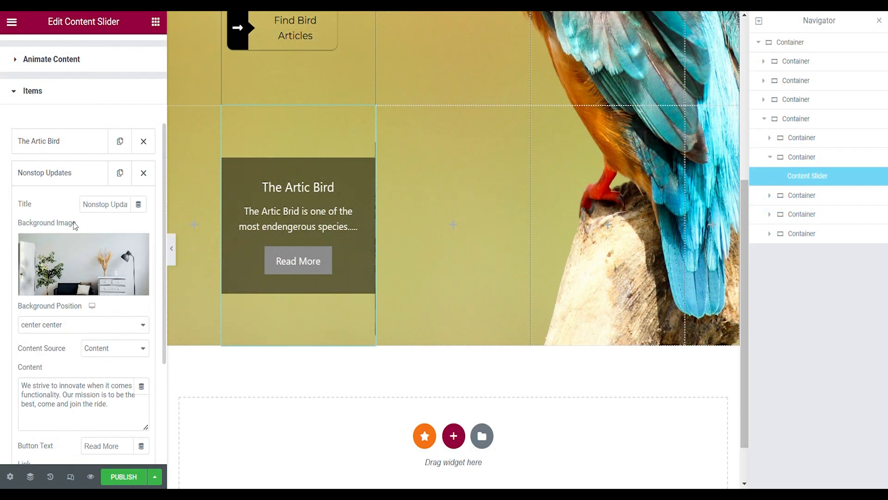
left_click(136, 248)
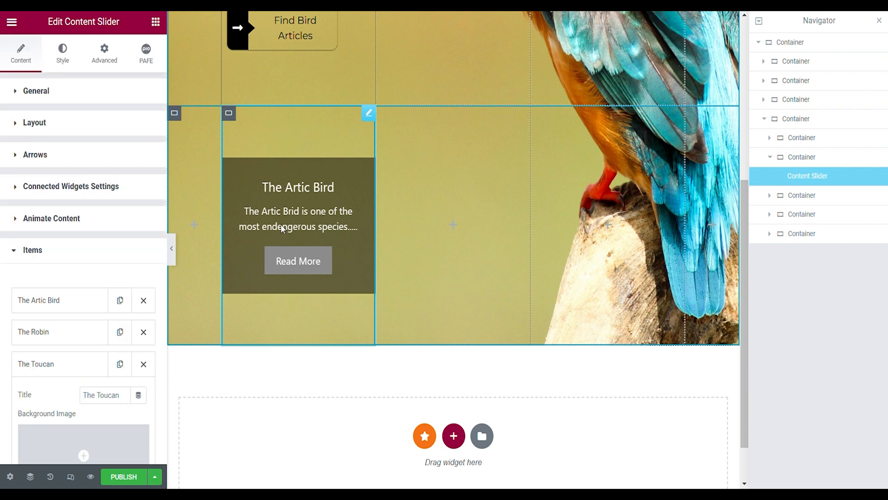
- Set the content slider's height to 20 VH, align it to Start vertically and horizontally, and clear the slider radius
left_click(66, 61)
double_click(146, 139)
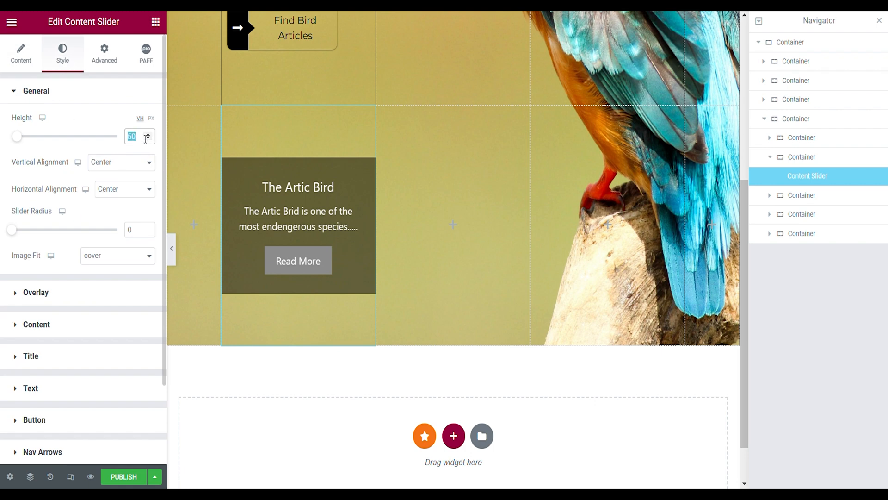
type("20")
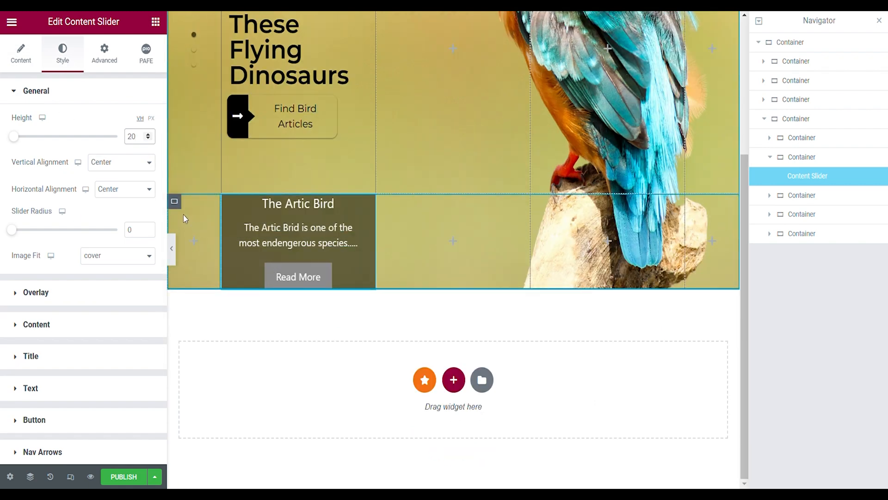
left_click(126, 168)
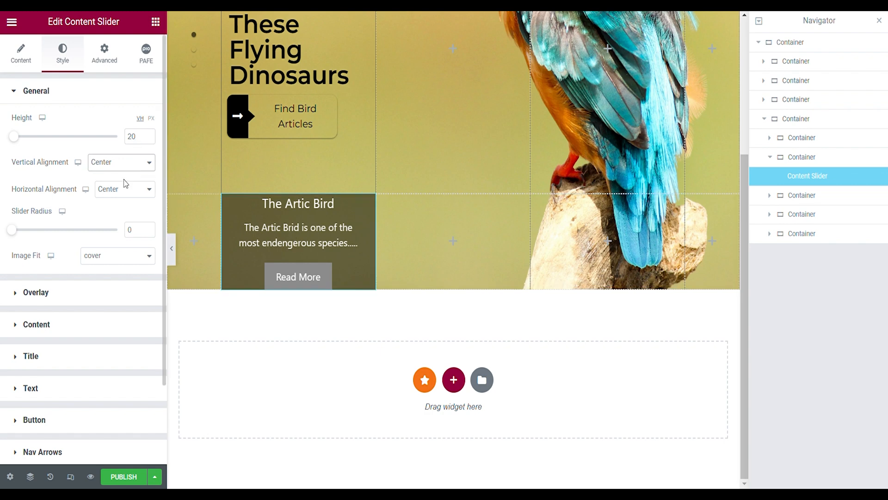
left_click(128, 186)
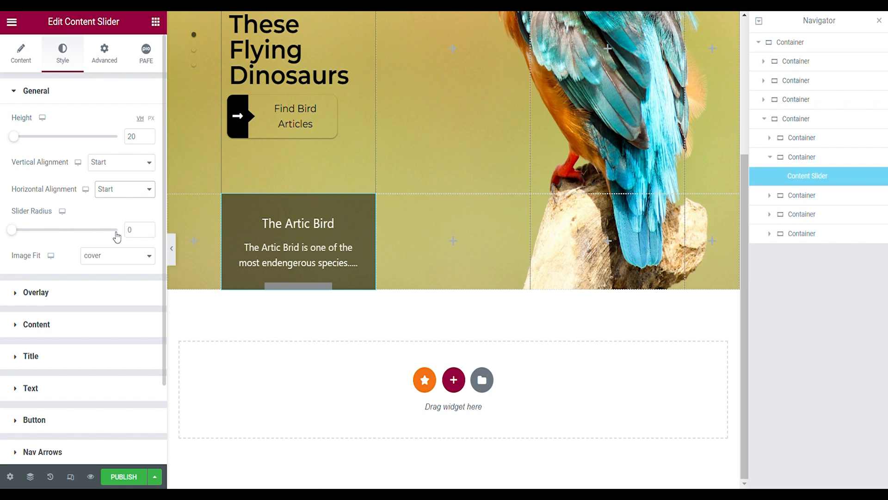
left_click(135, 235)
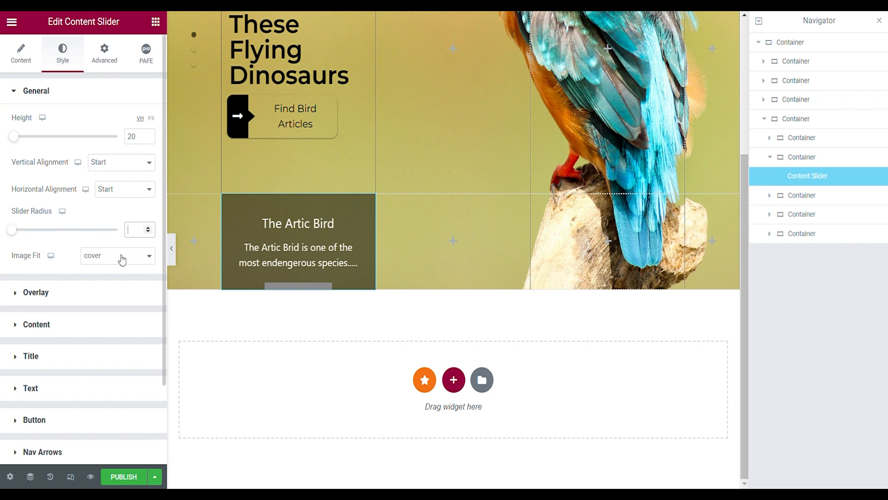
- Make the slider's content background fully transparent and set the content alignment to Left
left_click(46, 324)
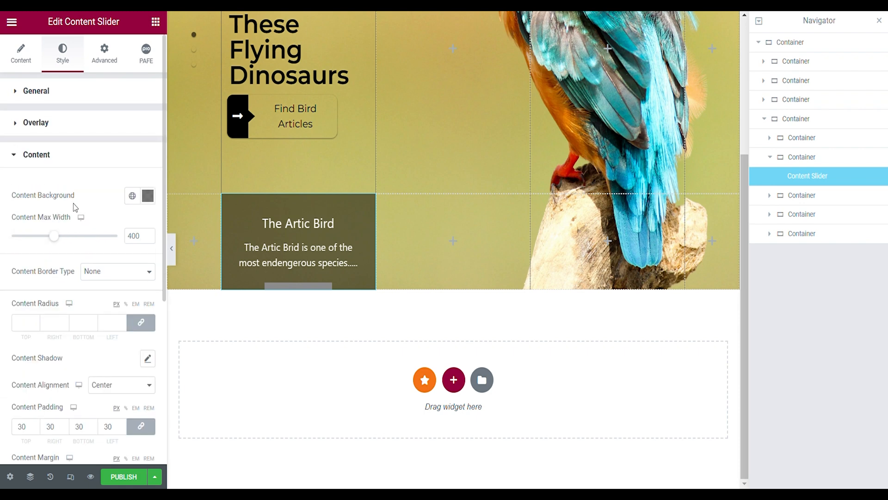
left_click(148, 196)
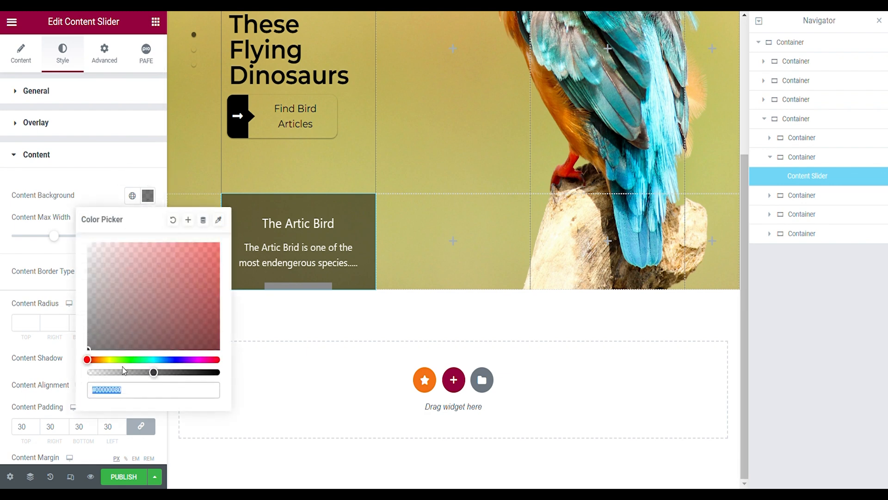
left_click_drag(122, 371, 87, 371)
left_click(83, 199)
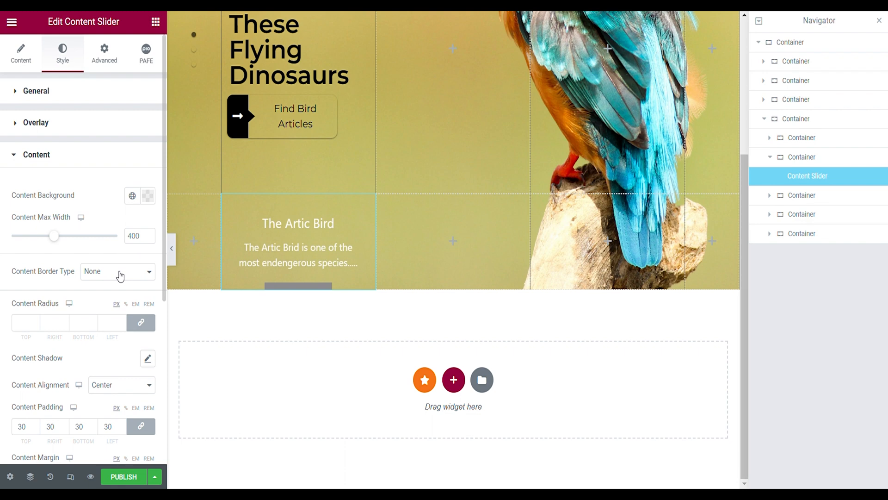
scroll(128, 292, "down", 2)
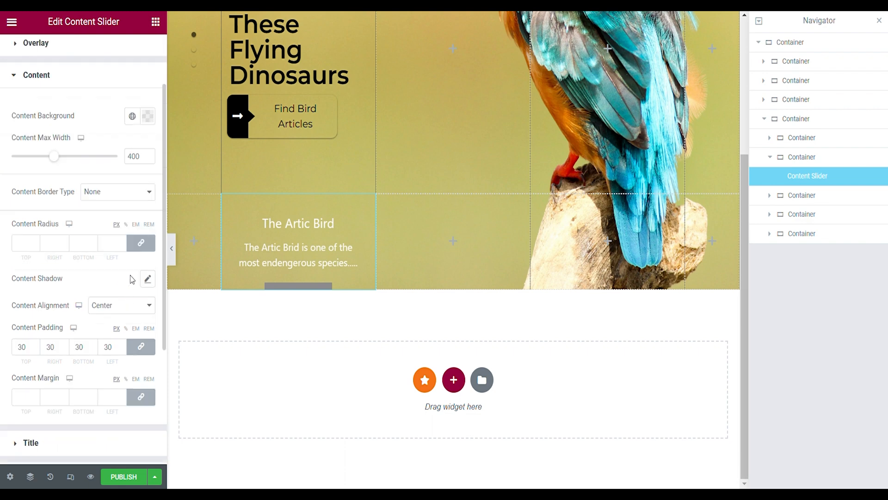
left_click(107, 320)
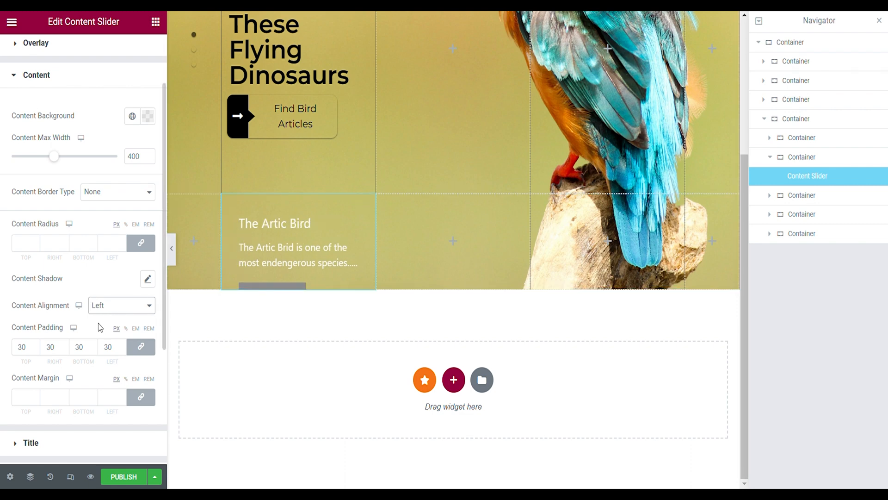
- Set the content padding to 0 on all sides and unlink the padding values
scroll(100, 326, "down", 2)
left_click(121, 268)
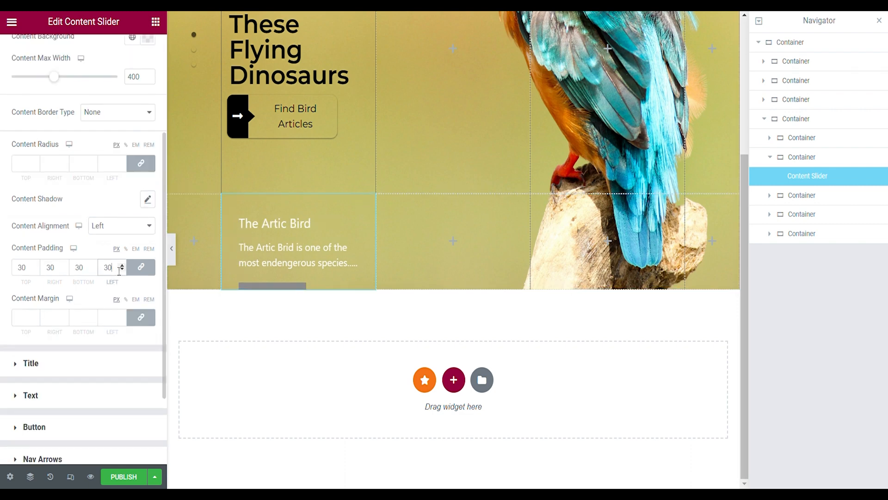
key("BackSpace")
key("BackSpace")
left_click(132, 269)
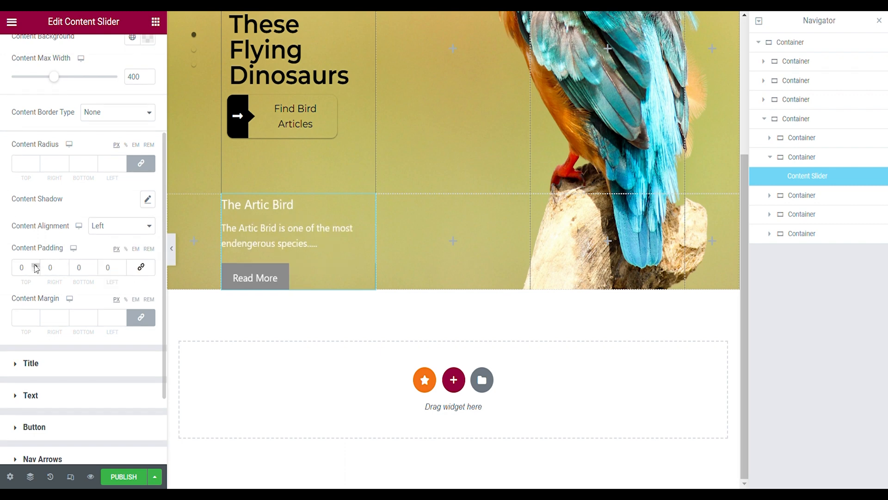
- Switch the content padding to percent and set it to 2 at the top and 5 at the left
left_click(35, 265)
left_click(35, 265)
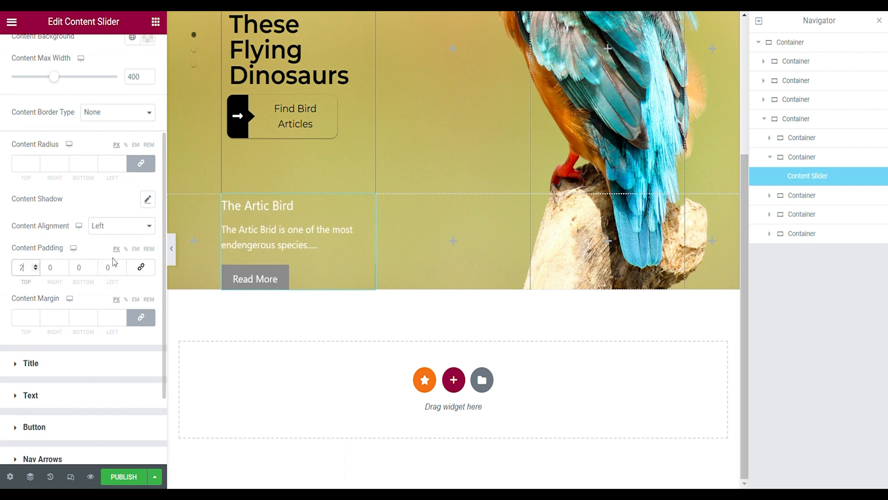
left_click(126, 251)
left_click(35, 266)
left_click(35, 265)
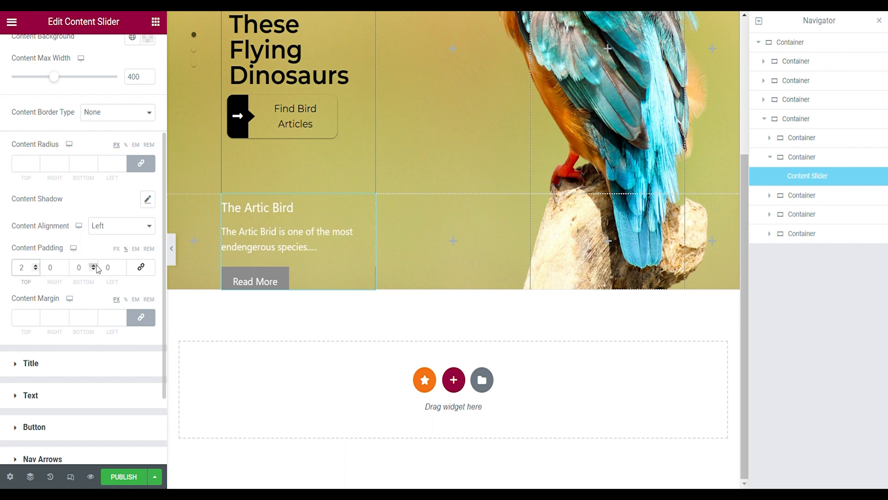
left_click(122, 266)
left_click(123, 266)
left_click(122, 266)
left_click(123, 265)
left_click(122, 265)
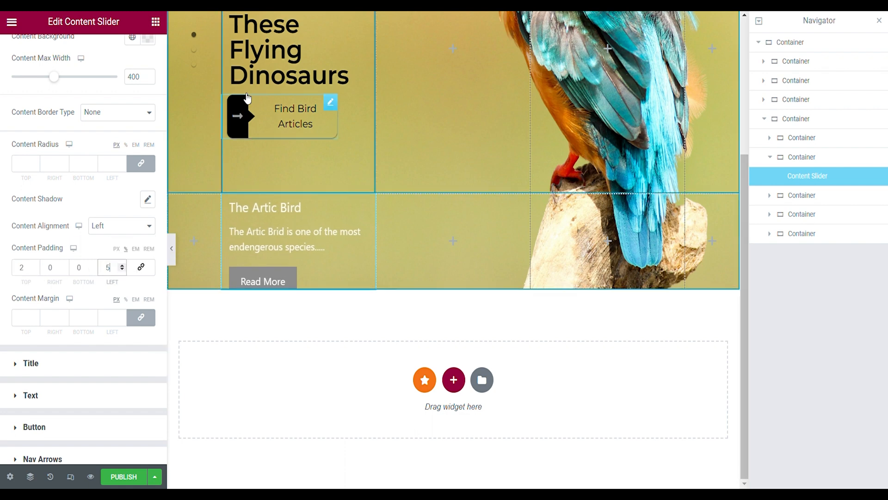
- Set the slide title color to black and change its font to match the large heading above
left_click(60, 362)
left_click(147, 258)
left_click(218, 410)
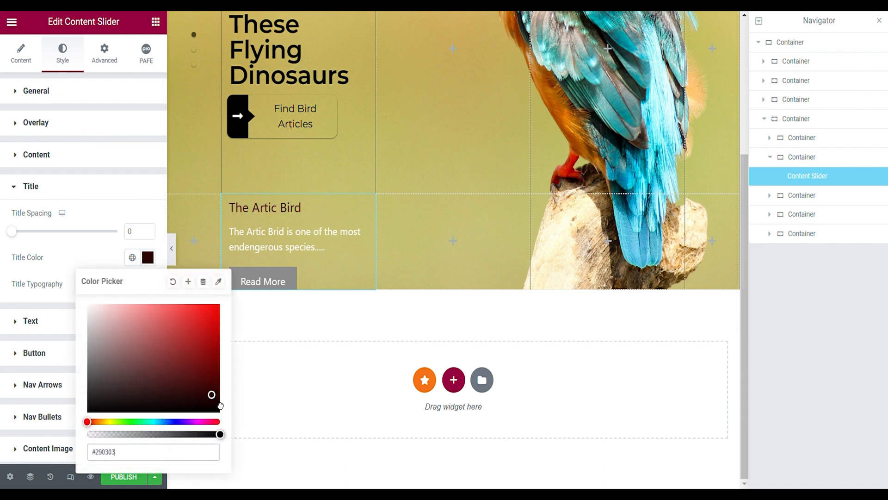
left_click(234, 433)
left_click(147, 284)
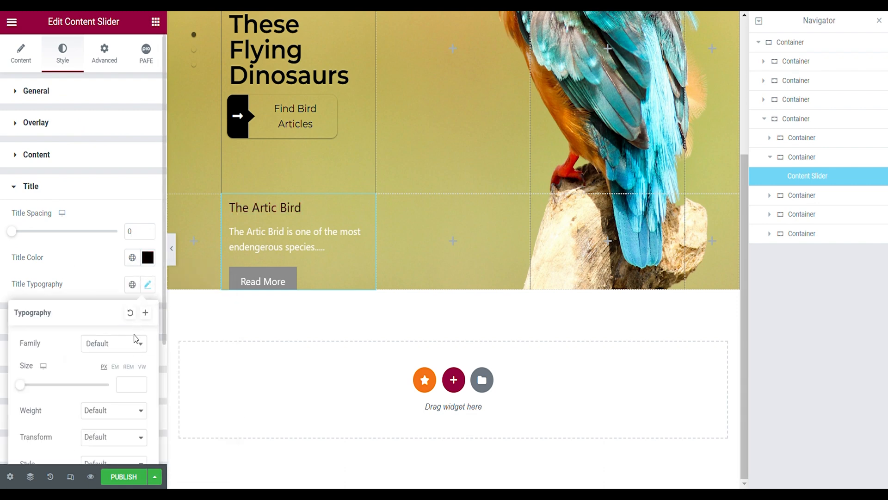
scroll(102, 296, "down", 2)
- Set the slide text color to black and the text spacing to 3
left_click(83, 246)
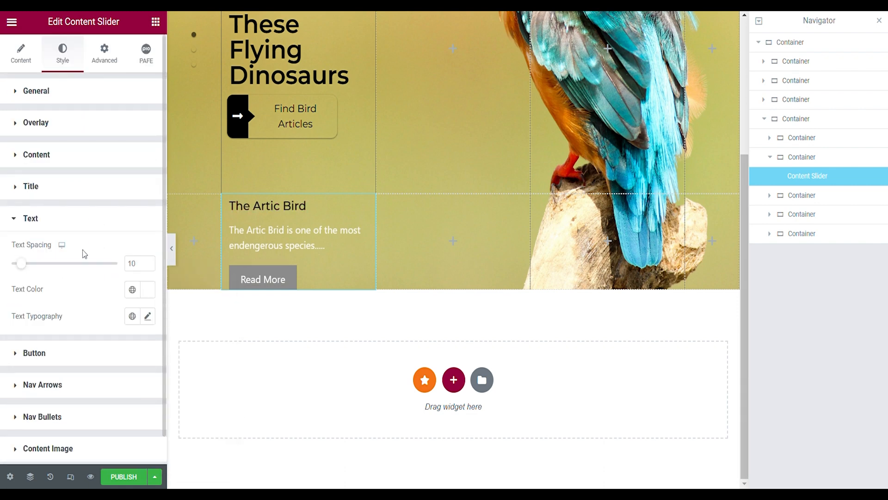
left_click(146, 291)
left_click(89, 216)
left_click(46, 216)
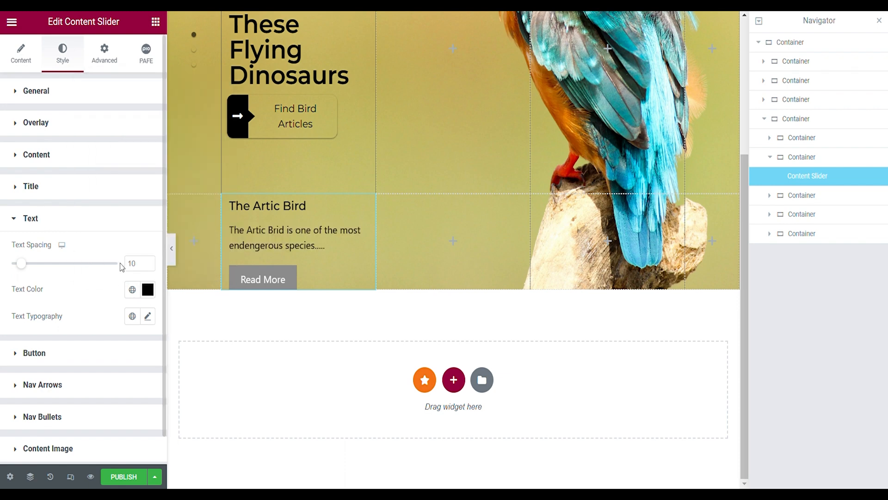
double_click(135, 264)
type("3")
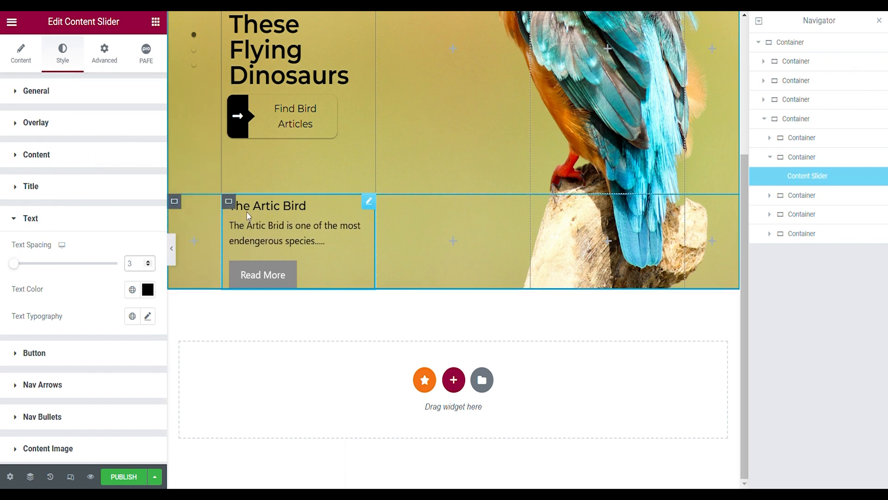
- Link the Read More button's radius values and set them to 50 px on all corners
left_click(63, 356)
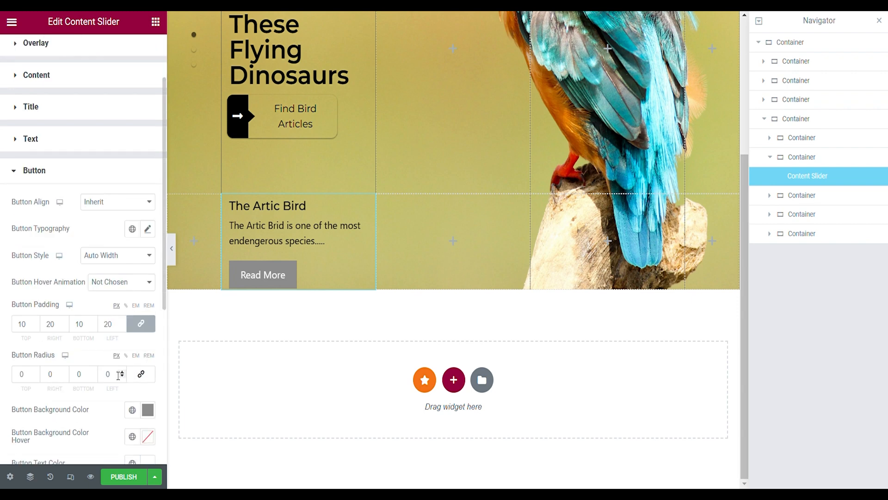
left_click(141, 374)
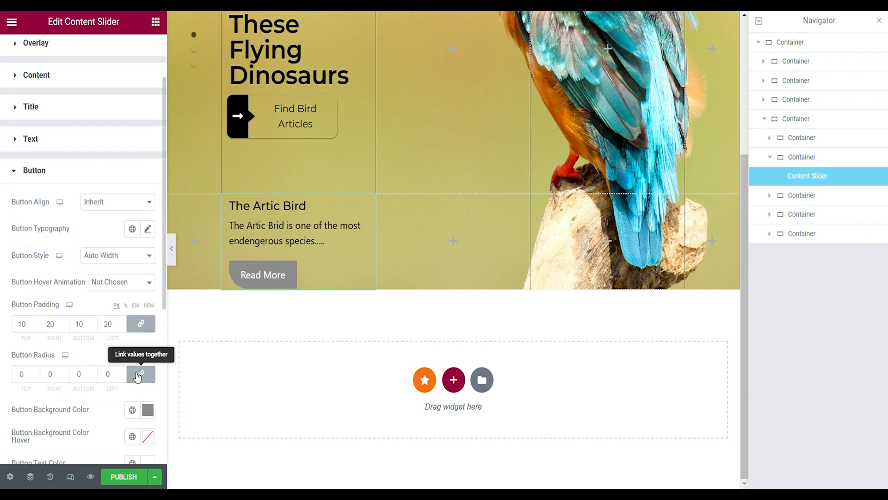
left_click(117, 374)
type("50")
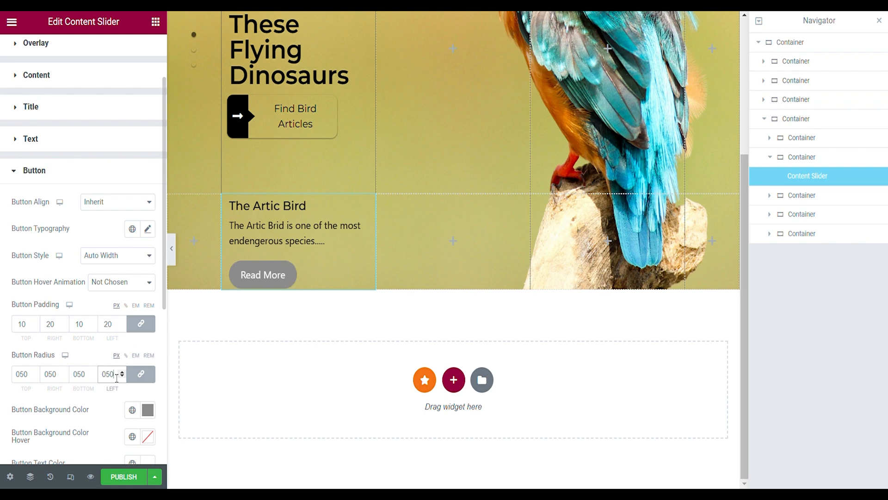
- Make the Read More button's background color and hover background color fully transparent
scroll(134, 354, "down", 2)
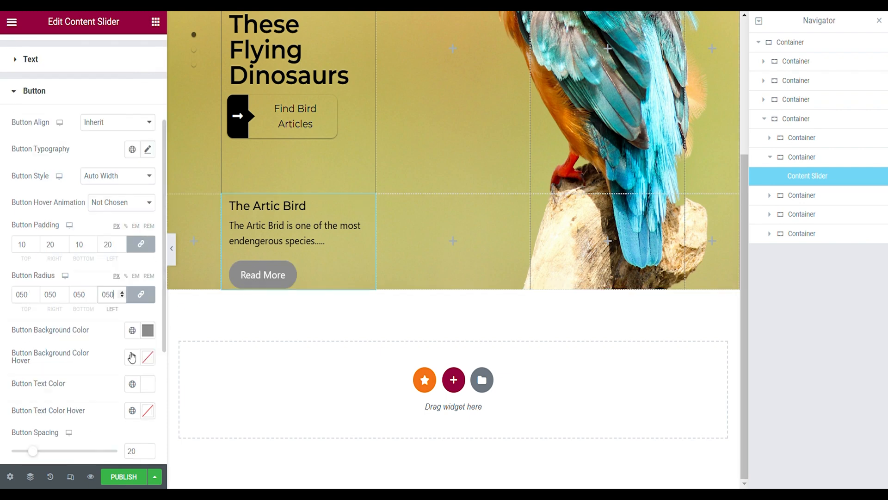
left_click(147, 330)
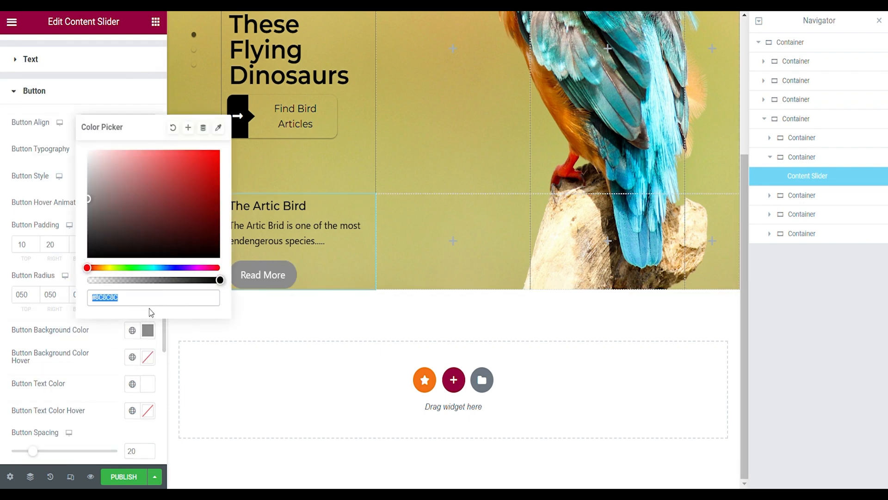
left_click(175, 246)
left_click_drag(132, 280, 61, 281)
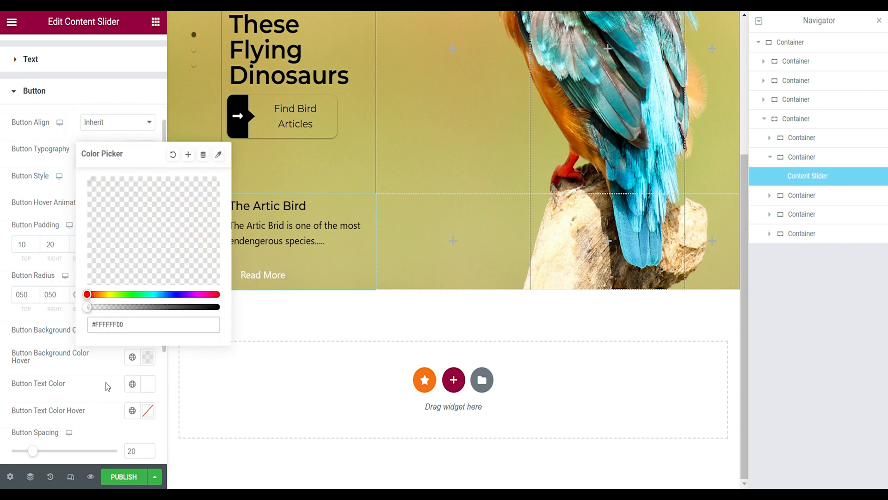
left_click(107, 386)
left_click(148, 361)
left_click(94, 346)
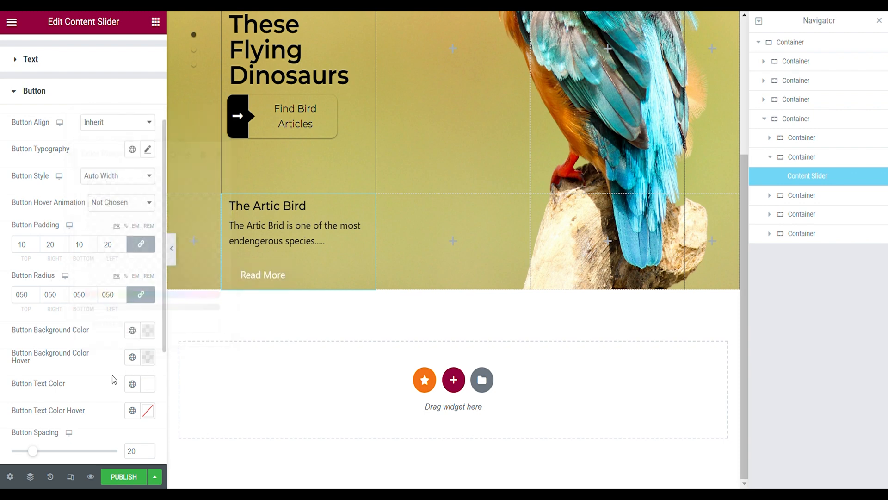
- Set the button text color to black #000000 and the text hover color to semi-transparent black #00000045
left_click(147, 384)
left_click_drag(193, 303, 224, 341)
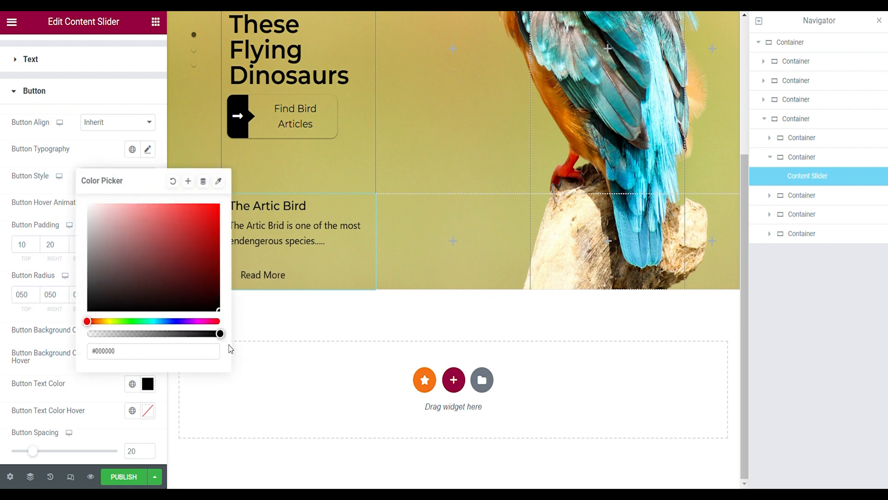
left_click(116, 400)
left_click(147, 410)
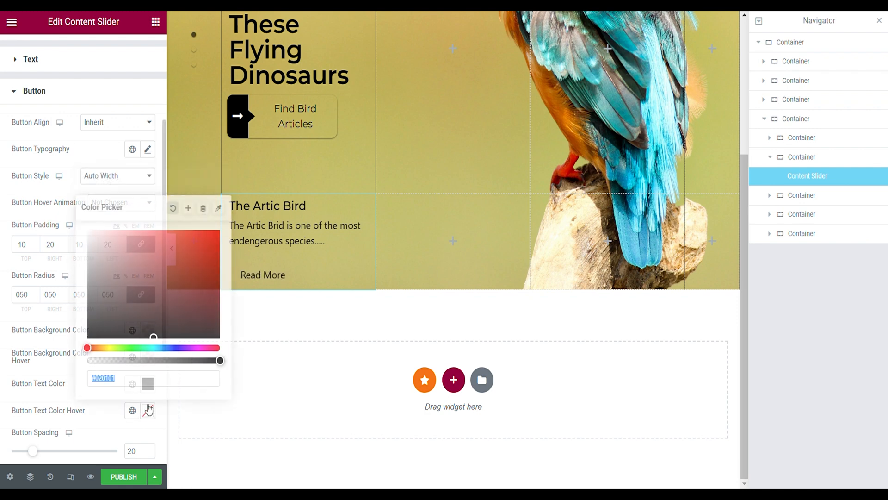
left_click(170, 361)
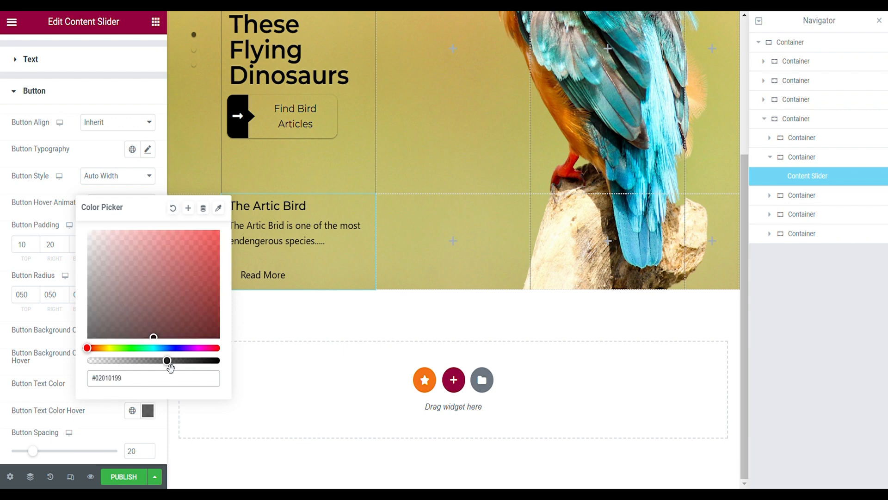
left_click(122, 360)
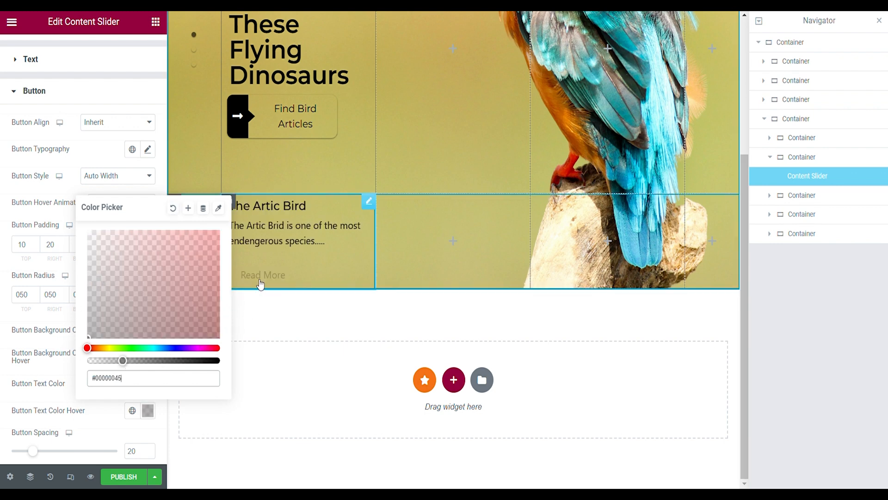
left_click(109, 432)
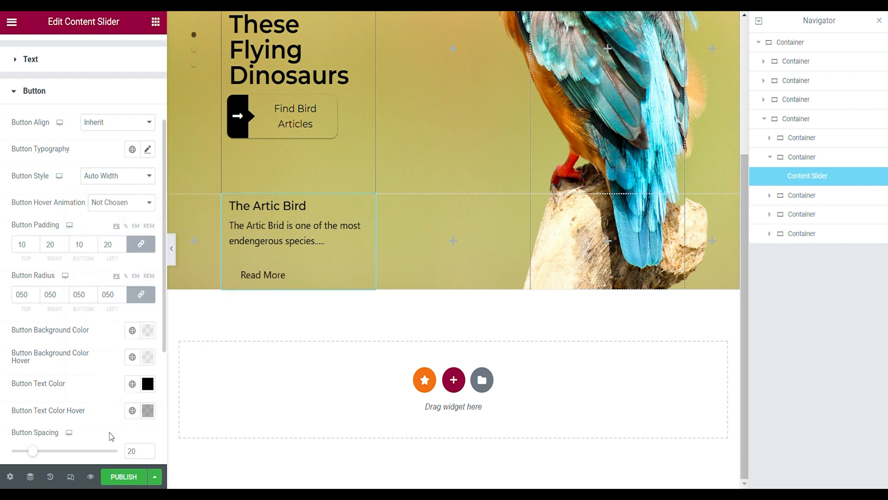
- Set the button spacing to 10 and give the button a solid border 1 px wide on all sides
double_click(132, 450)
type("10")
scroll(110, 311, "down", 5)
left_click(117, 287)
left_click(111, 309)
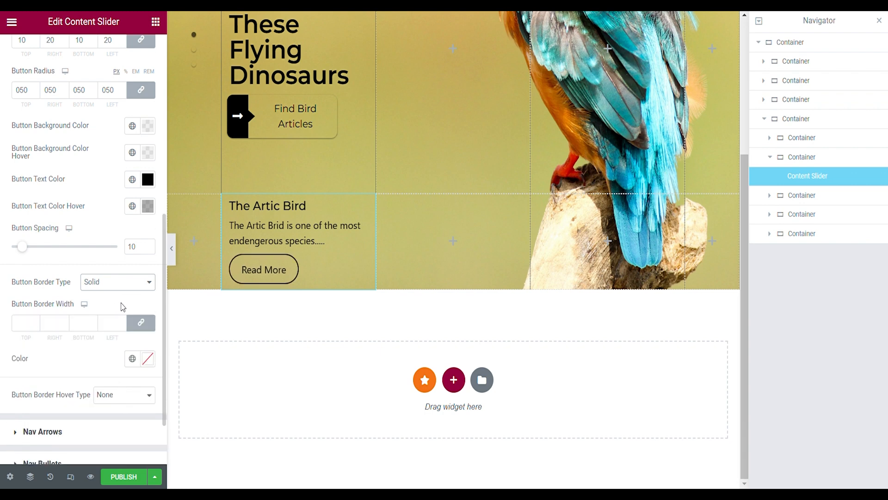
left_click(122, 320)
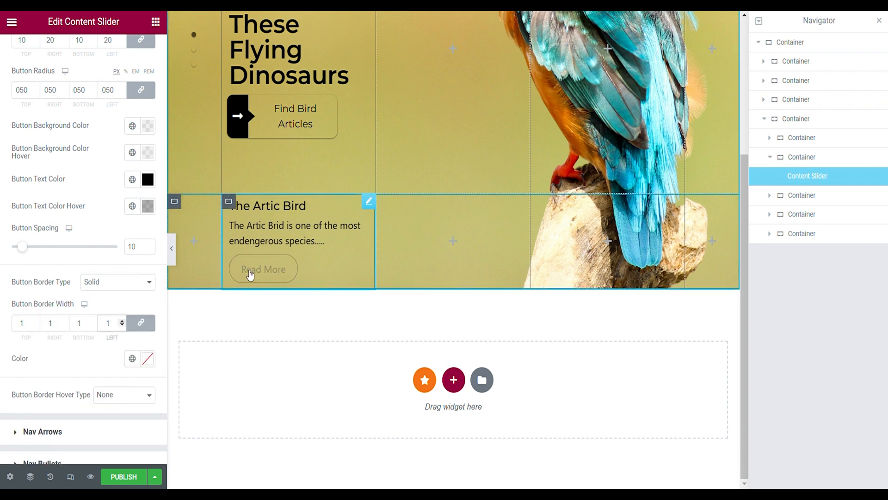
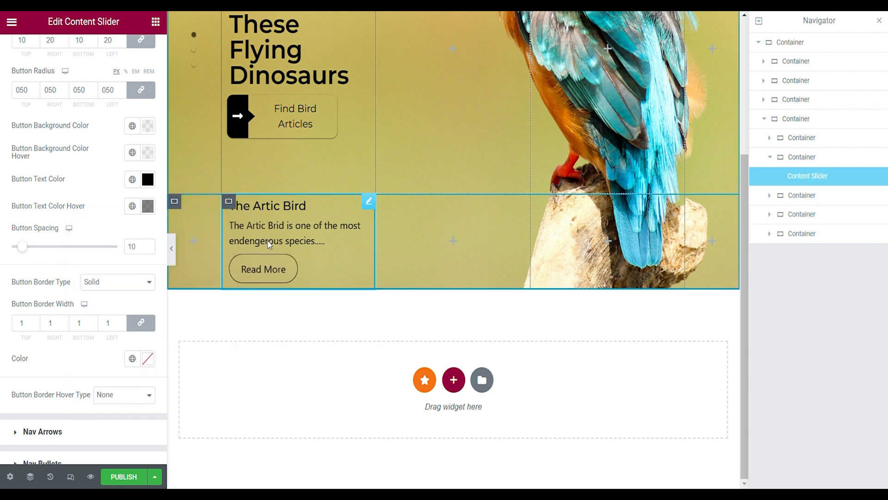
- Duplicate the Content Slider and move the copy into the empty container beside it
right_click(800, 177)
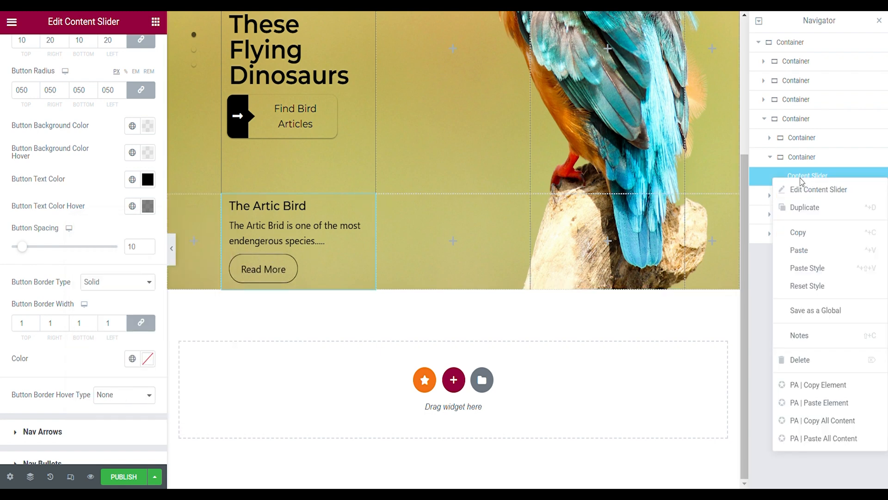
left_click(803, 212)
left_click_drag(797, 199, 791, 229)
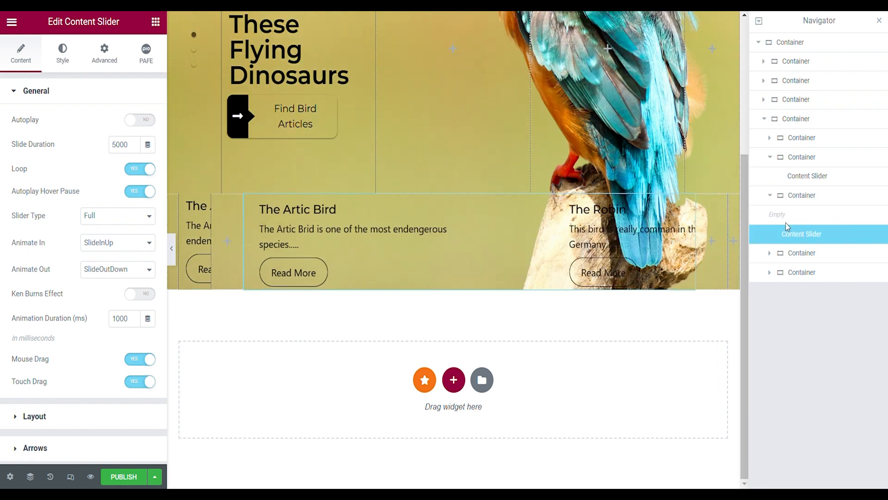
left_click_drag(789, 234, 793, 214)
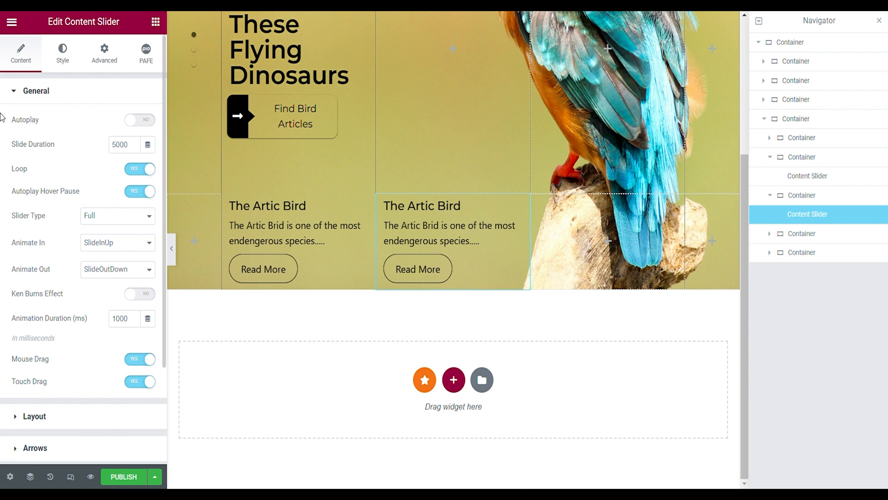
- Open The Artic Bird item of the duplicated slider for editing
scroll(55, 209, "down", 3)
left_click(28, 416)
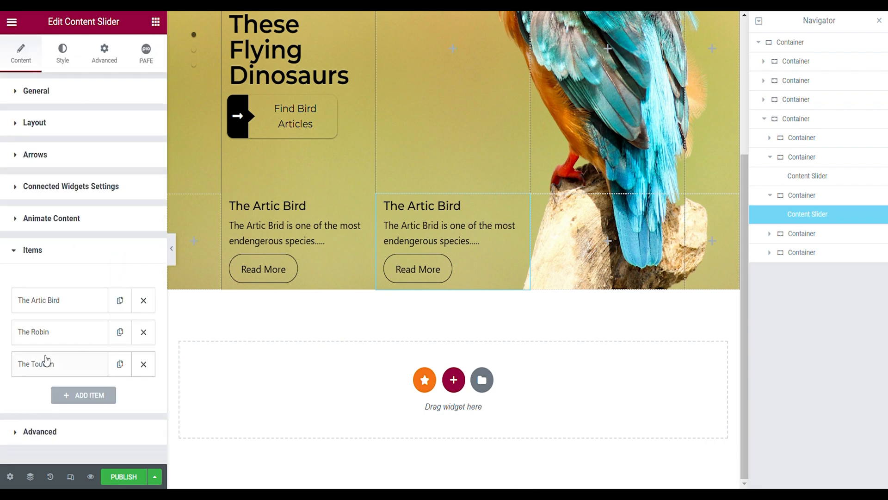
left_click(44, 301)
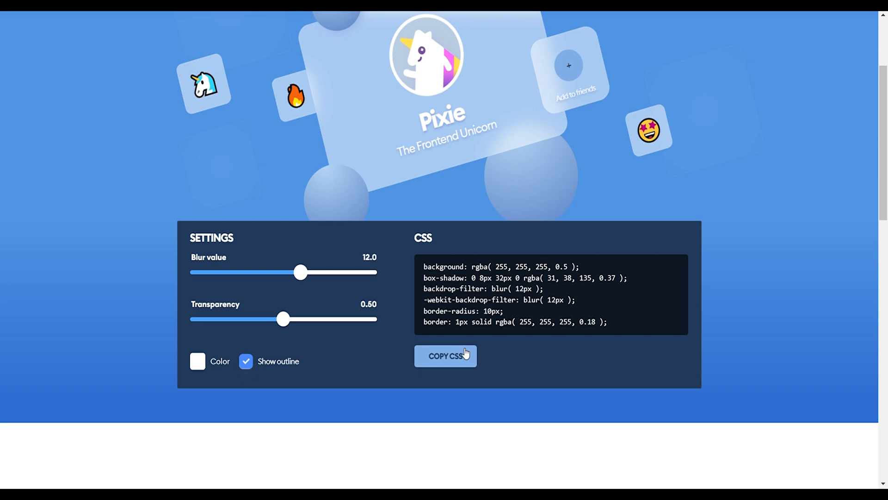
- In the hype4 academy CSS generator, copy the glass-effect CSS with blur value 12 and transparency 0.50
scroll(185, 122, "up", 3)
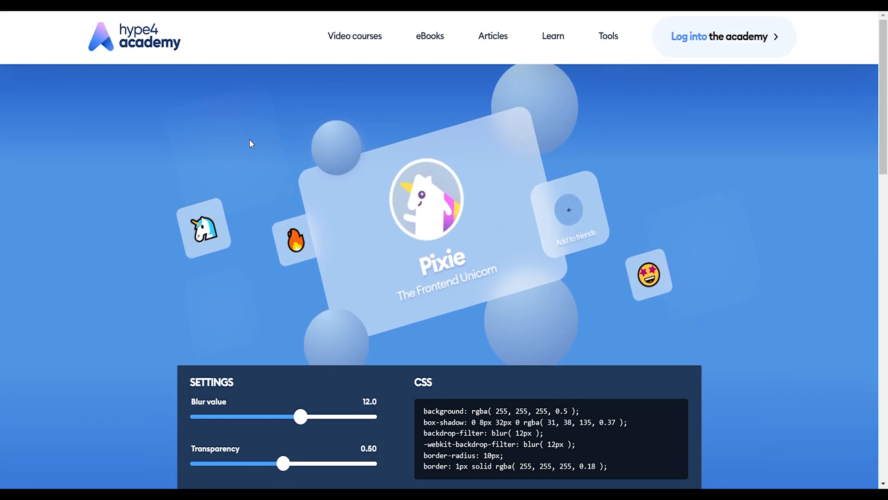
scroll(347, 234, "down", 3)
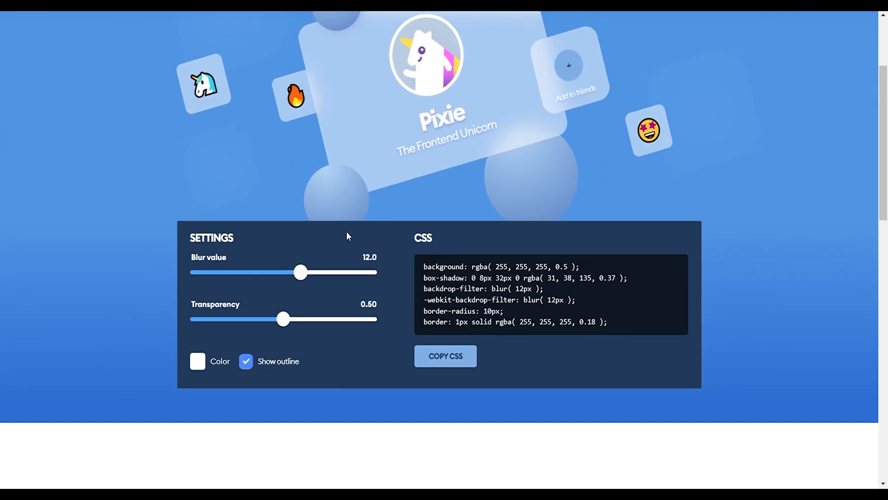
left_click(466, 365)
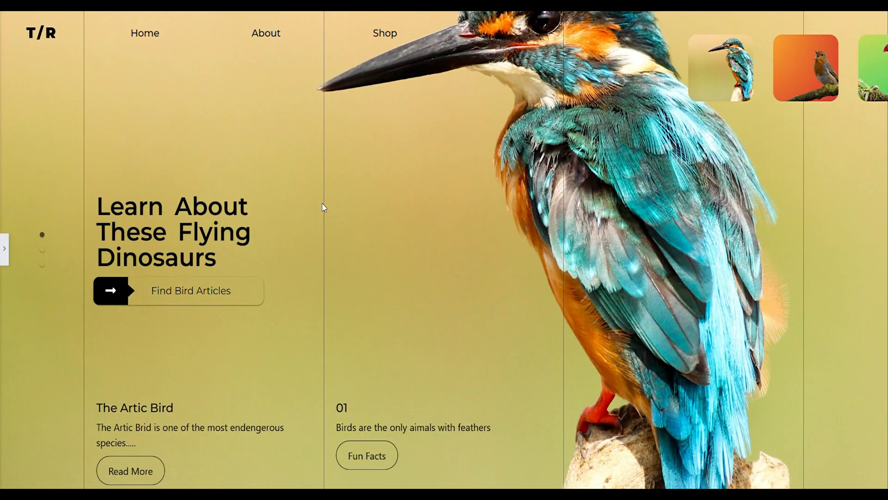
- Back in Elementor, paste the copied glass-effect CSS into the custom CSS of the container holding the Fun Facts slider
left_click(4, 249)
left_click(144, 56)
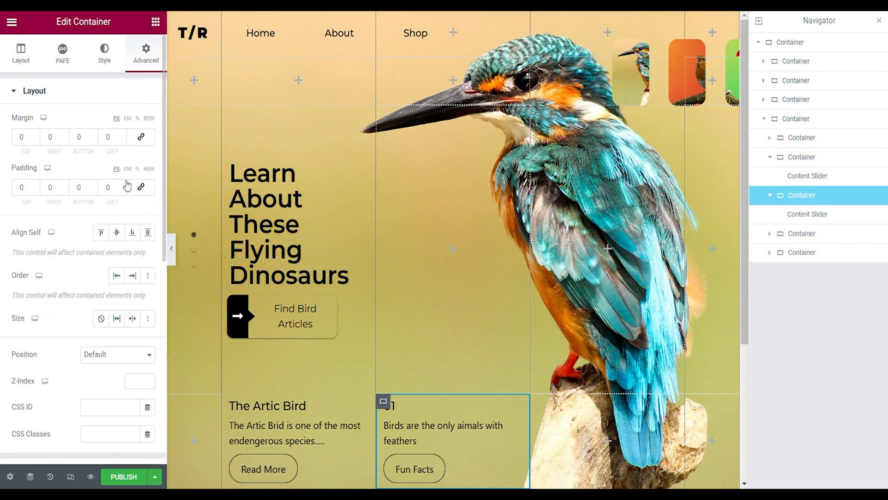
scroll(96, 264, "down", 8)
left_click(54, 374)
scroll(67, 324, "down", 4)
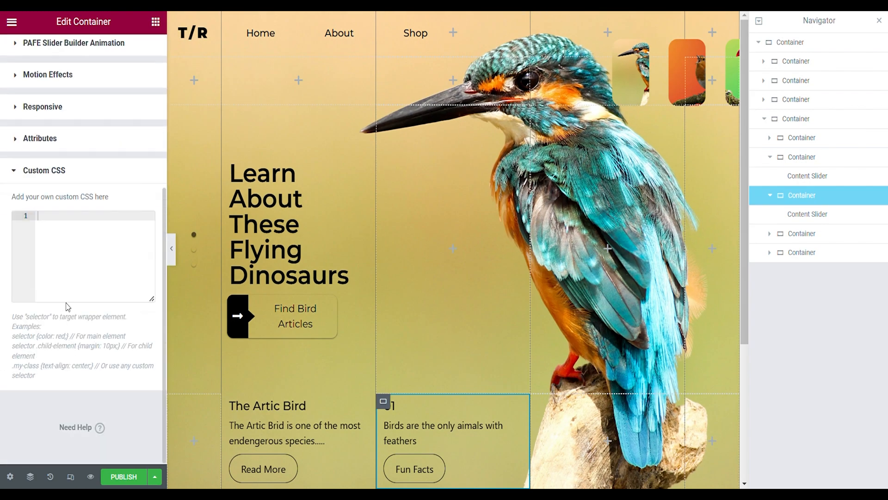
key("ctrl+v")
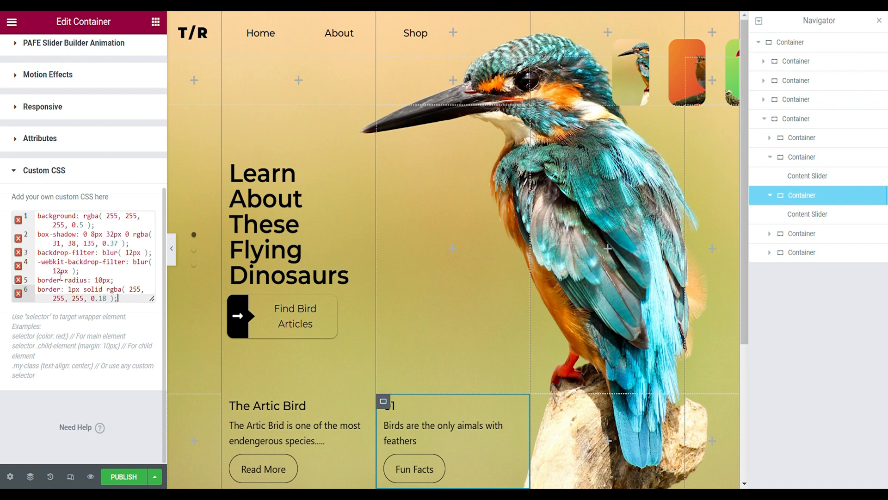
- Try to wrap the pasted CSS declarations in a .selector rule with braces and preview the page
left_click(40, 216)
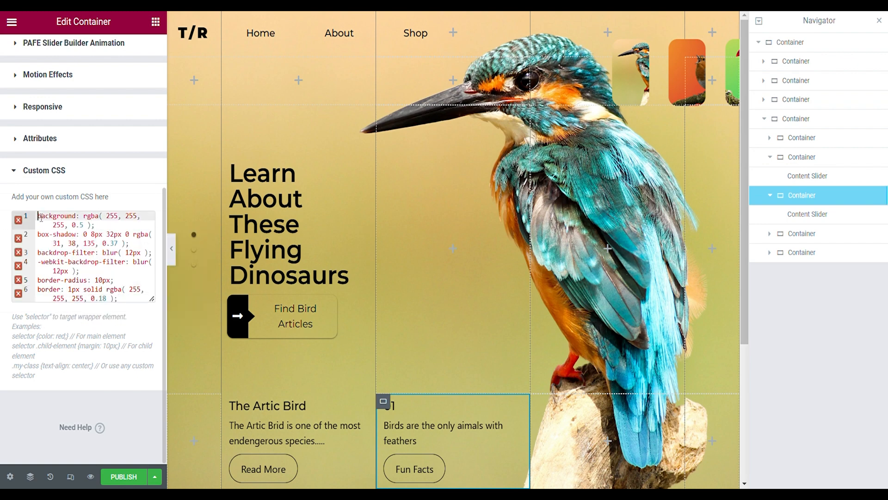
type("selector")
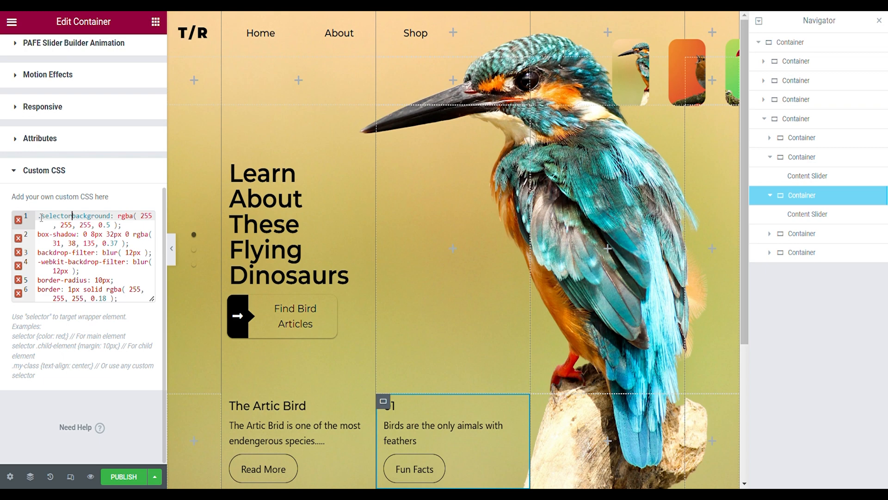
type("{")
left_click(135, 303)
key("Return")
type("}")
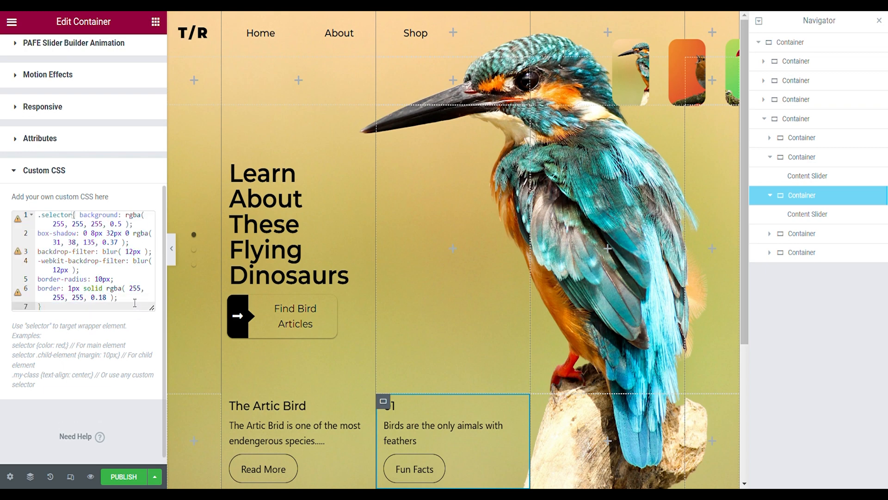
key("Return")
left_click(172, 250)
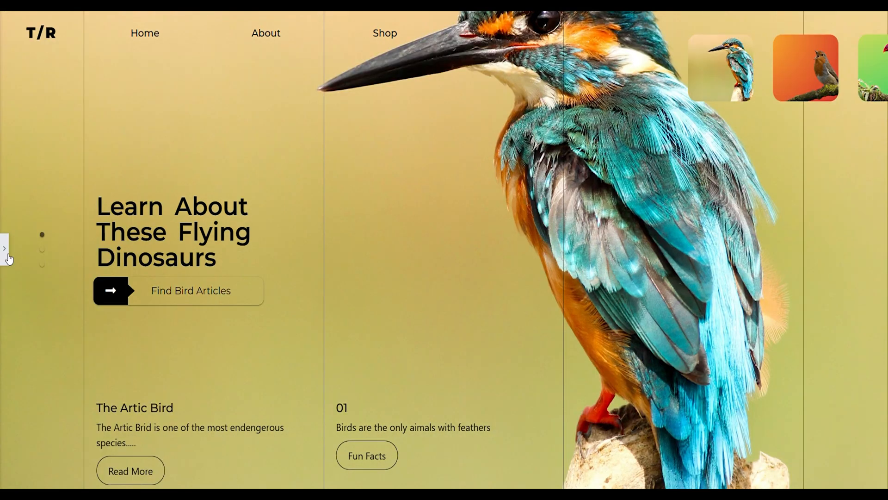
- Remove the .selector wrapper and its braces from the container's custom CSS
left_click(5, 253)
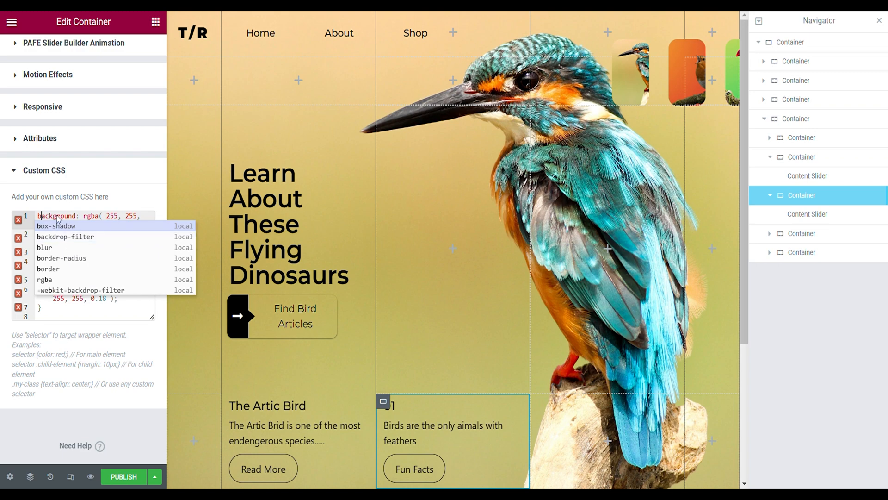
left_click(69, 307)
key("BackSpace")
key("BackSpace")
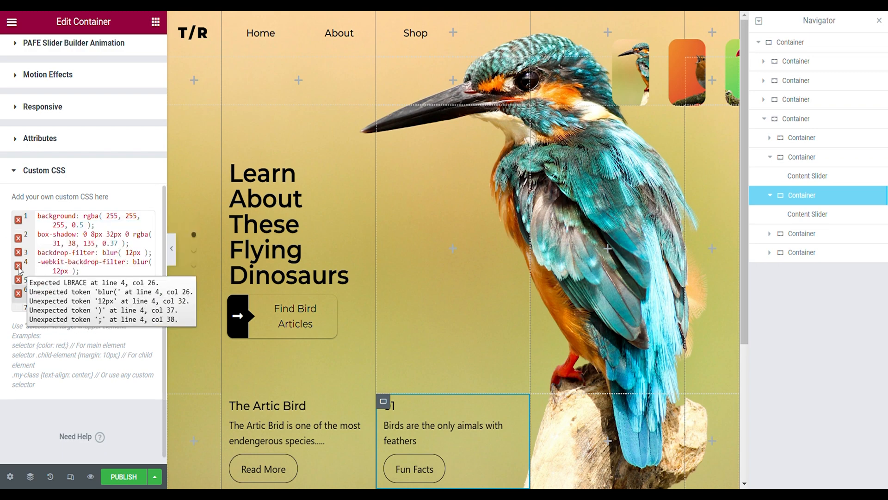
- Assign the CSS class con2 to the Fun Facts slider's container
scroll(76, 257, "up", 6)
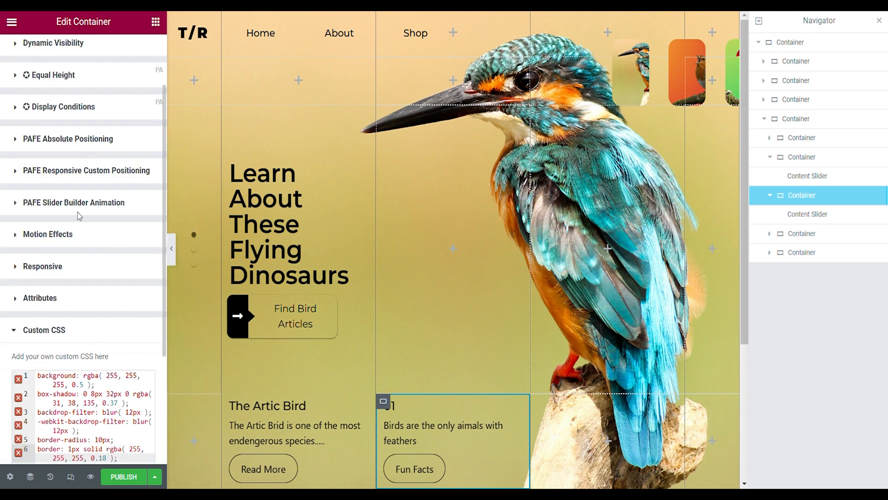
left_click(85, 92)
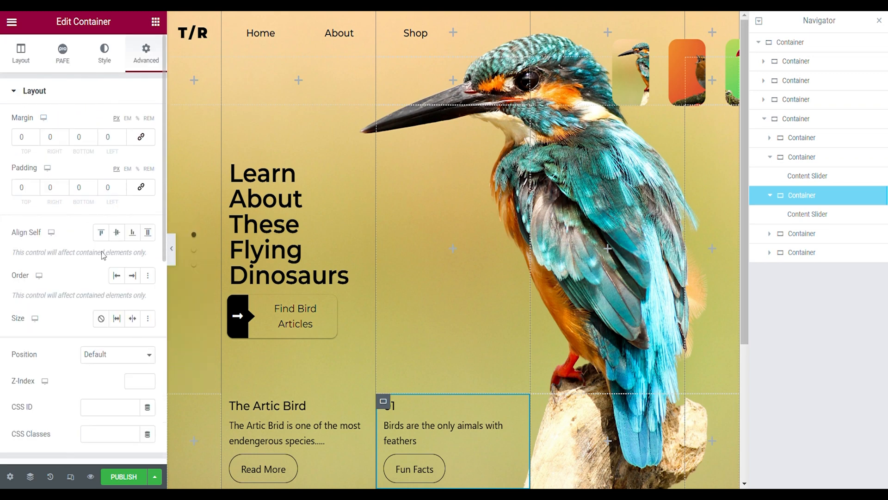
left_click(106, 437)
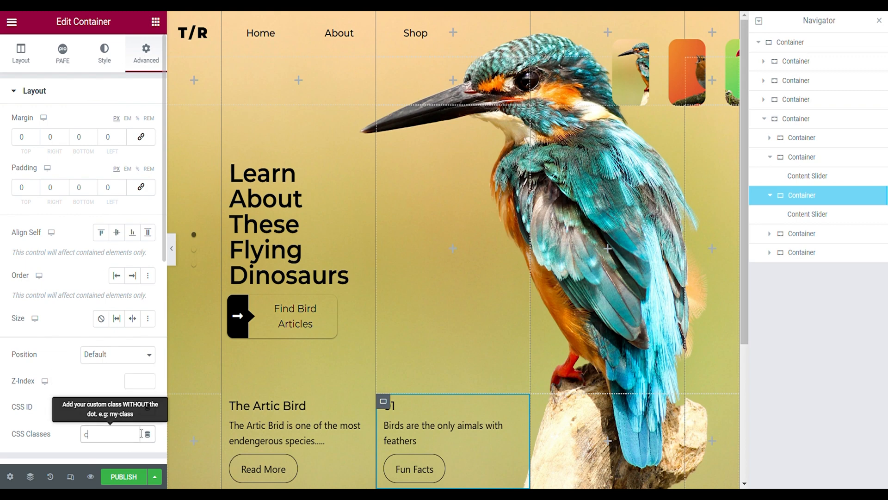
type("con2")
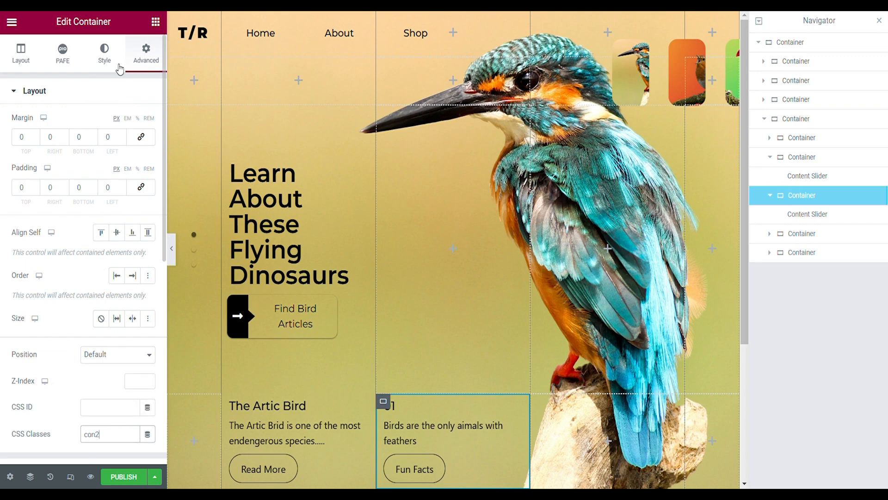
- Wrap the container's custom CSS declarations in a .con2 rule with braces and preview the page
scroll(87, 214, "down", 8)
left_click(77, 375)
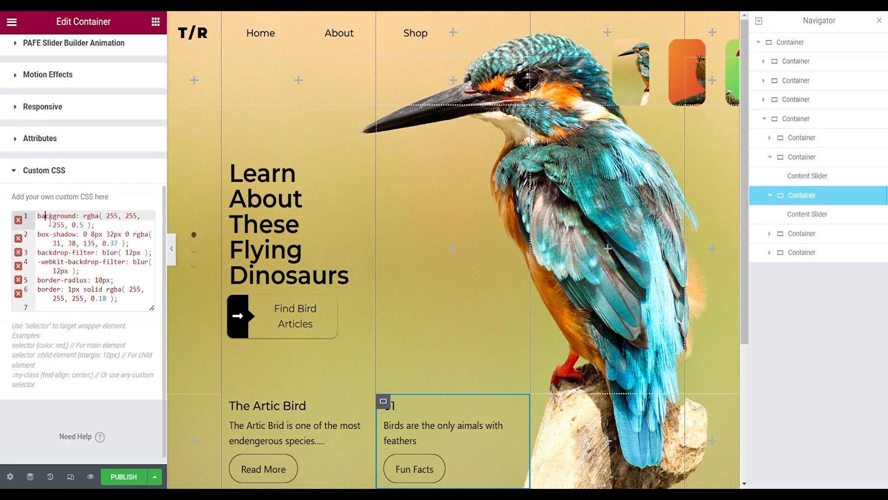
type(".con2{")
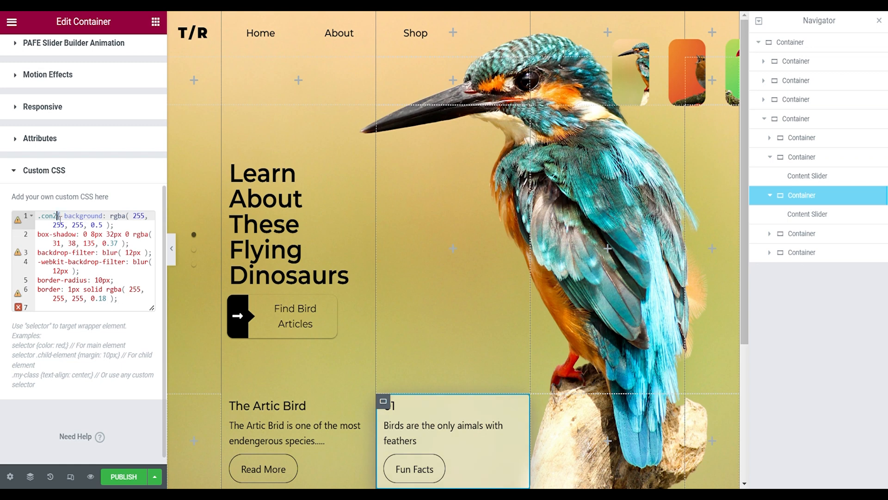
left_click(131, 300)
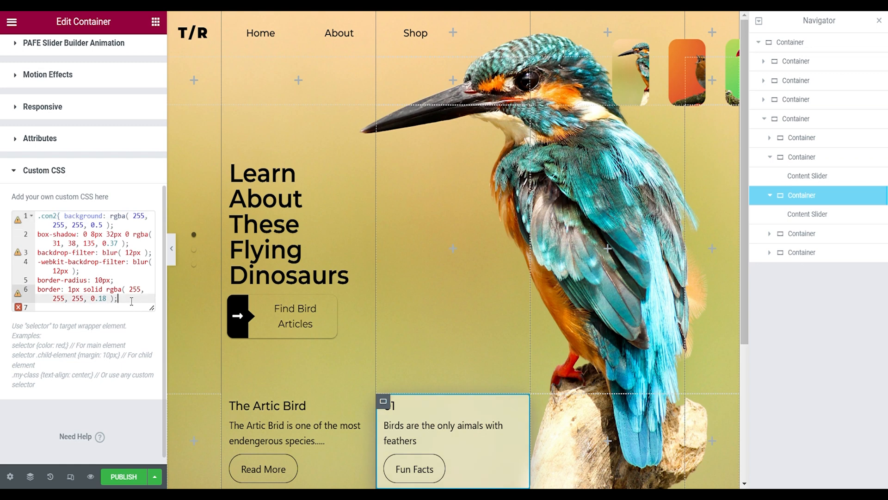
type("}")
key("Return")
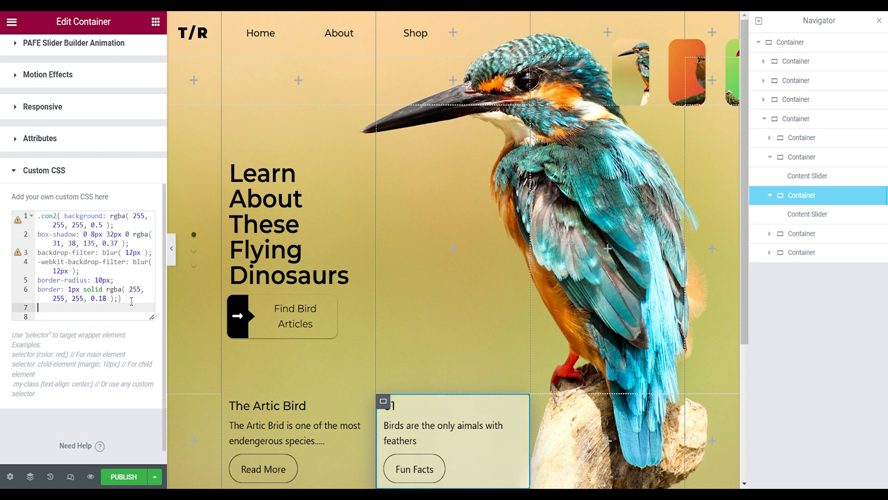
left_click(172, 249)
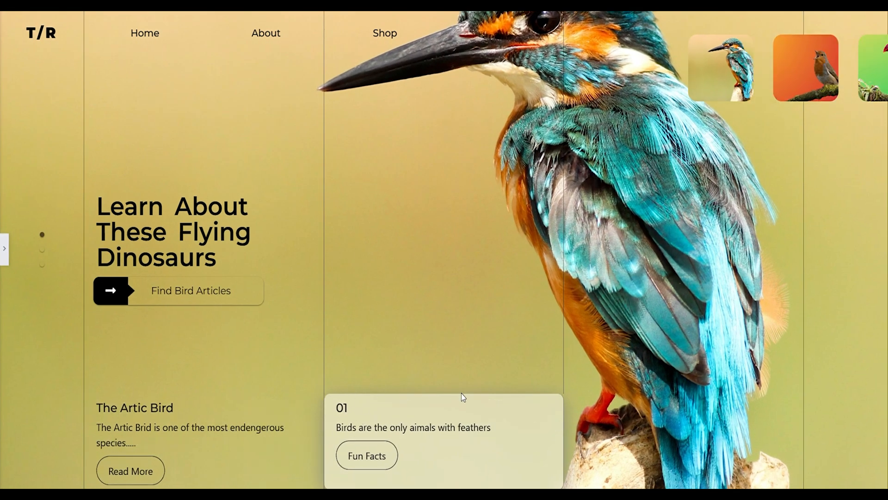
left_click(5, 254)
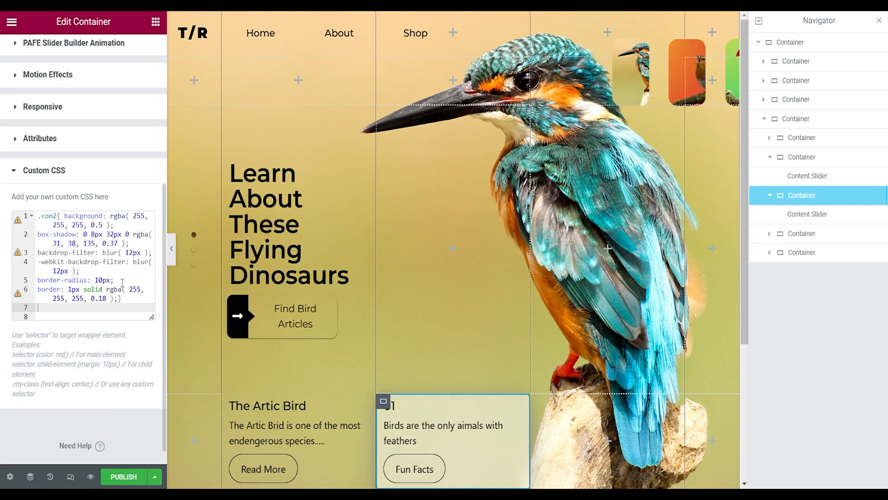
- Delete the border-radius: 10px declaration from the .con2 rule and preview the container
left_click_drag(122, 282, 42, 284)
key("BackSpace")
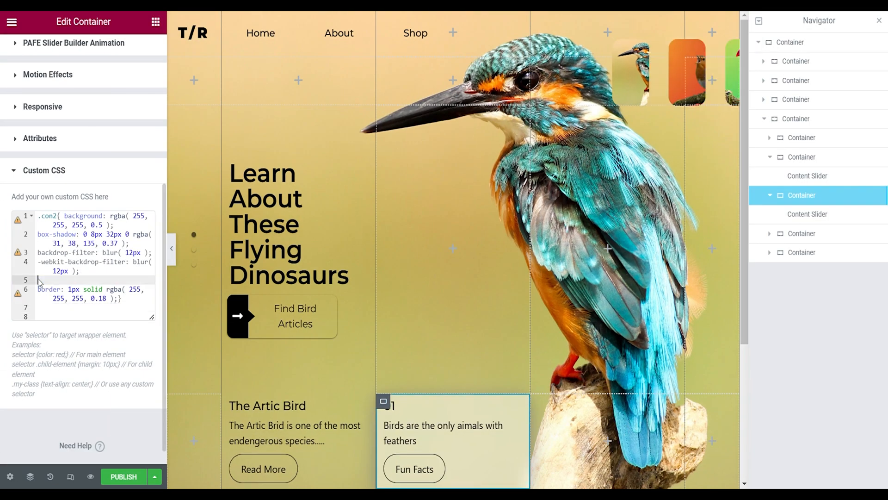
left_click(172, 249)
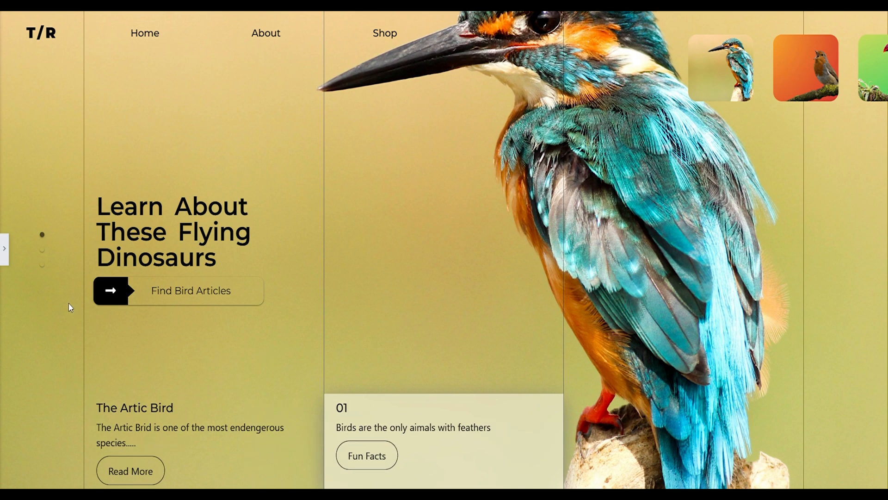
left_click(4, 250)
- Give The Artic Bird container the same custom CSS under a .con1 rule, assign it the class con1, and preview the page
scroll(89, 177, "up", 10)
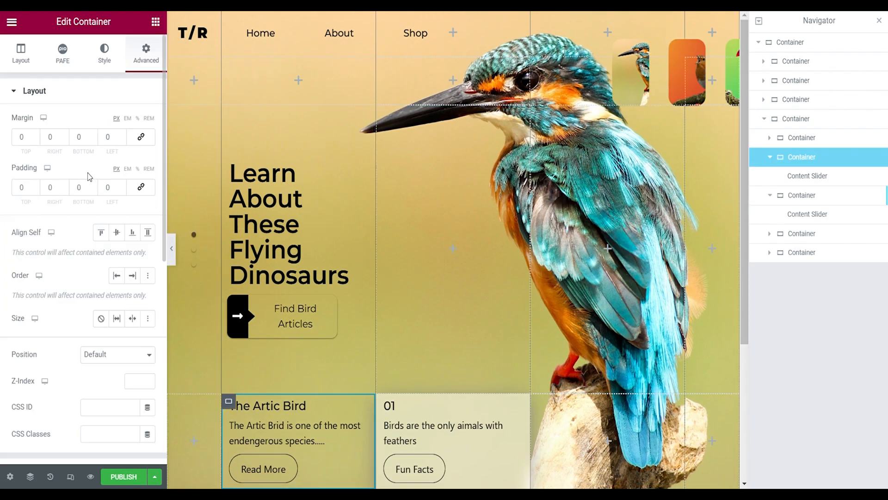
scroll(107, 79, "down", 10)
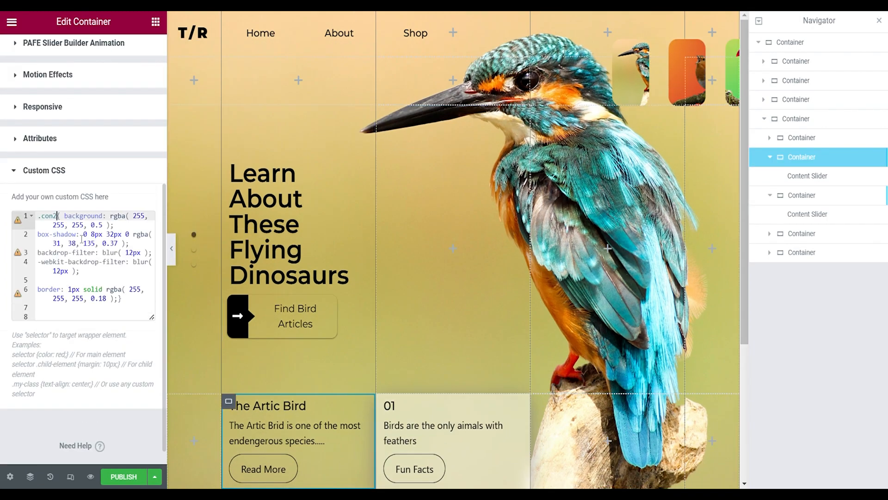
scroll(127, 312, "up", 5)
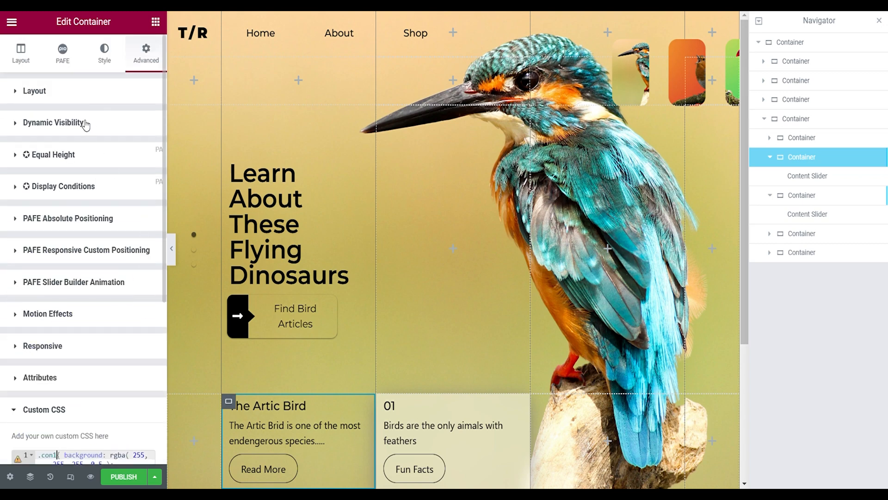
left_click(77, 93)
scroll(111, 333, "down", 2)
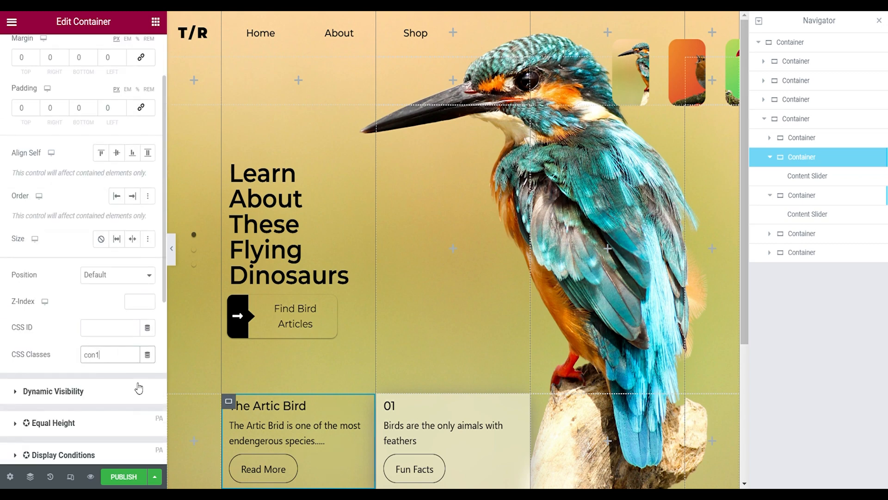
left_click(174, 260)
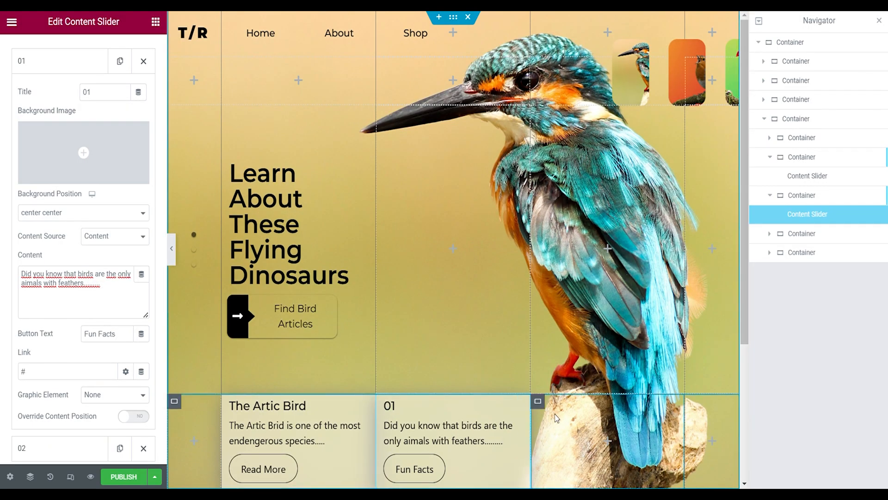
- Give the container beside the Fun Facts slider a Background Slider with slideInUp and slideOutDown animations and autoplay off
left_click(538, 402)
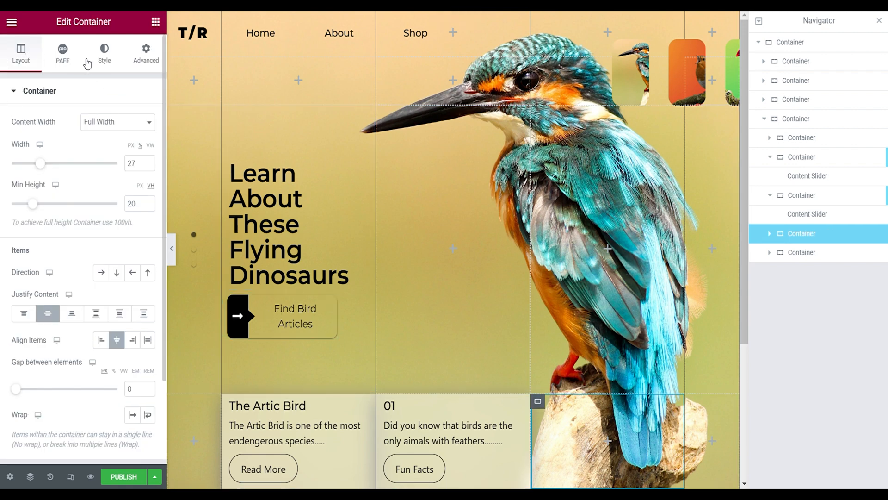
left_click(106, 59)
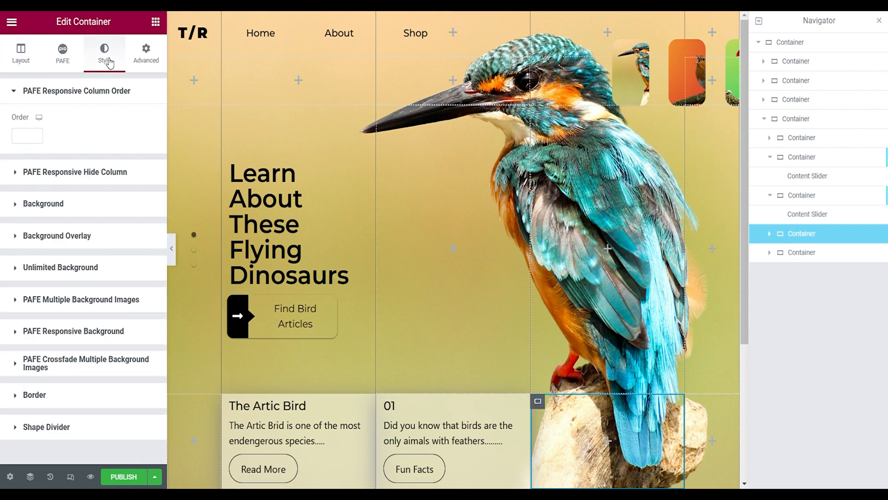
left_click(57, 268)
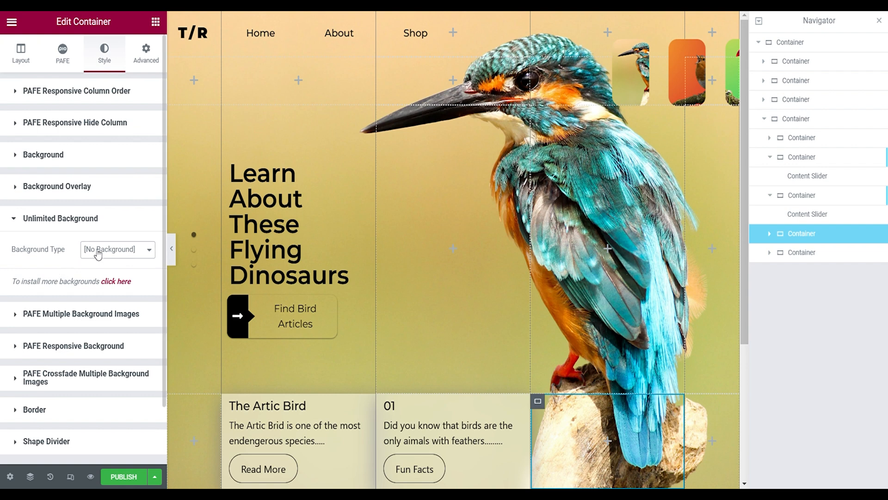
left_click(100, 277)
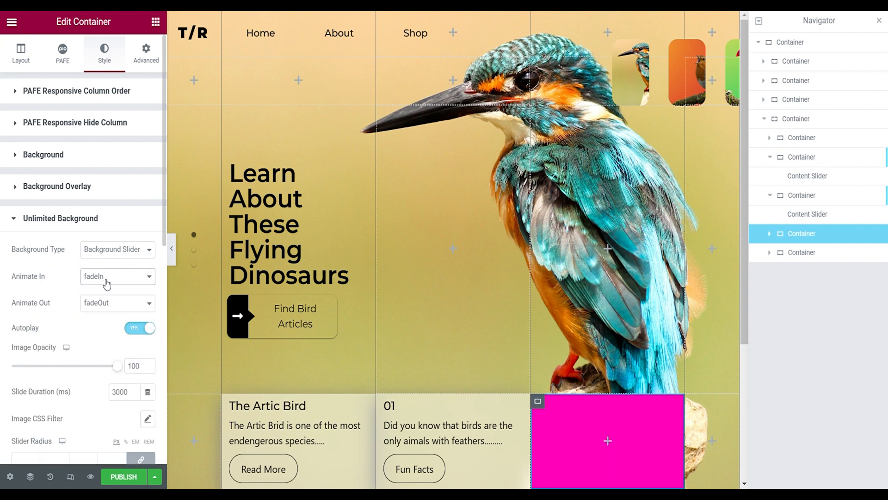
left_click(105, 346)
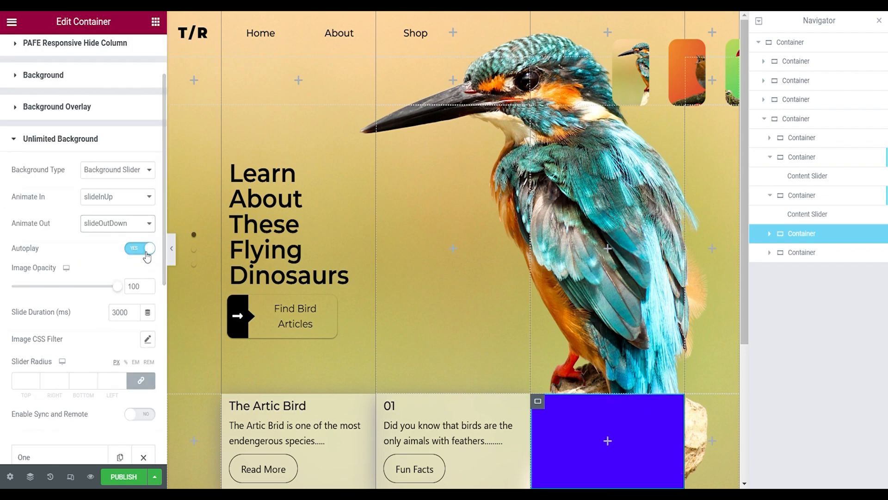
left_click(142, 250)
- Enable Sync and Remote on the background slider with its radius values unlinked, and add a third slide item
scroll(93, 337, "down", 3)
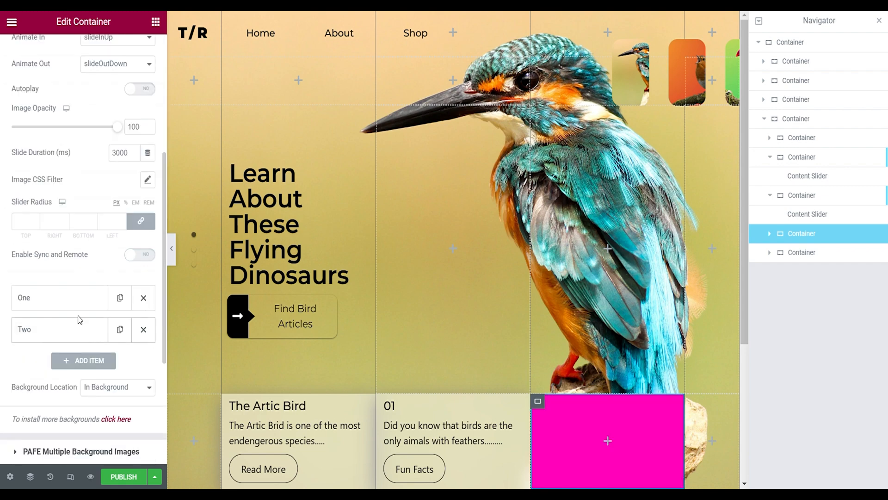
left_click(138, 259)
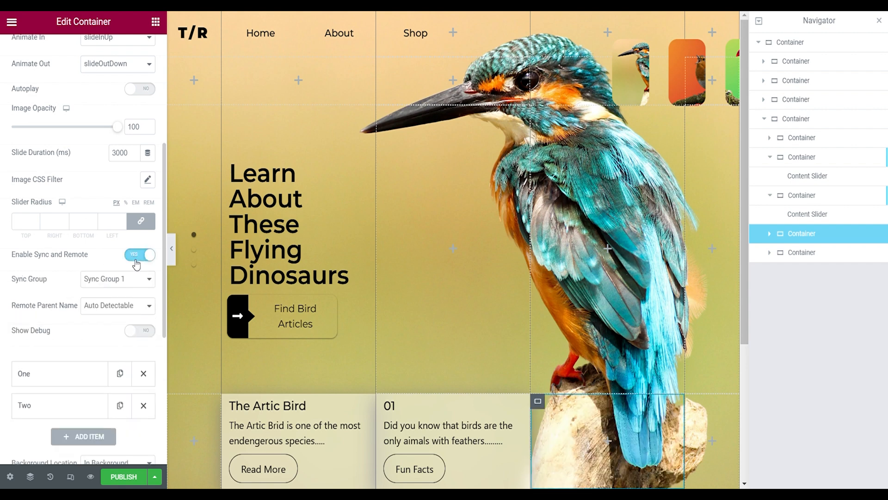
left_click(141, 223)
left_click(78, 444)
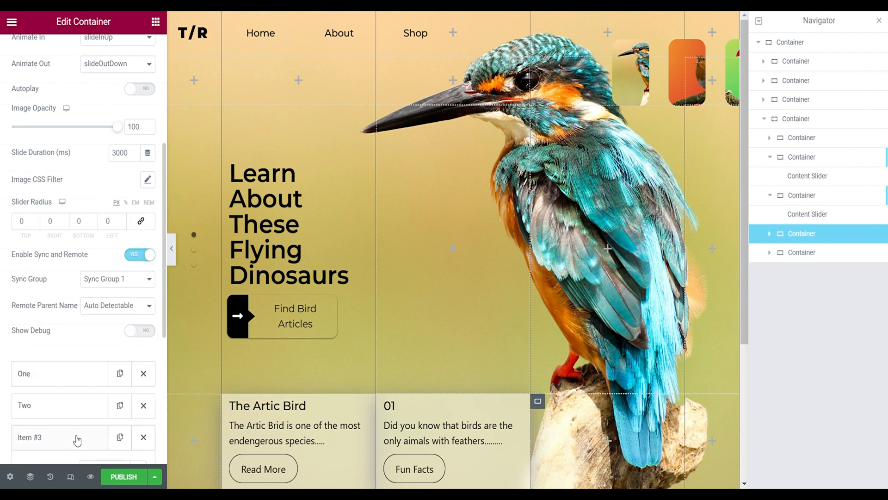
- Clear the background colour of the background slider items and set their source to Image
left_click(99, 373)
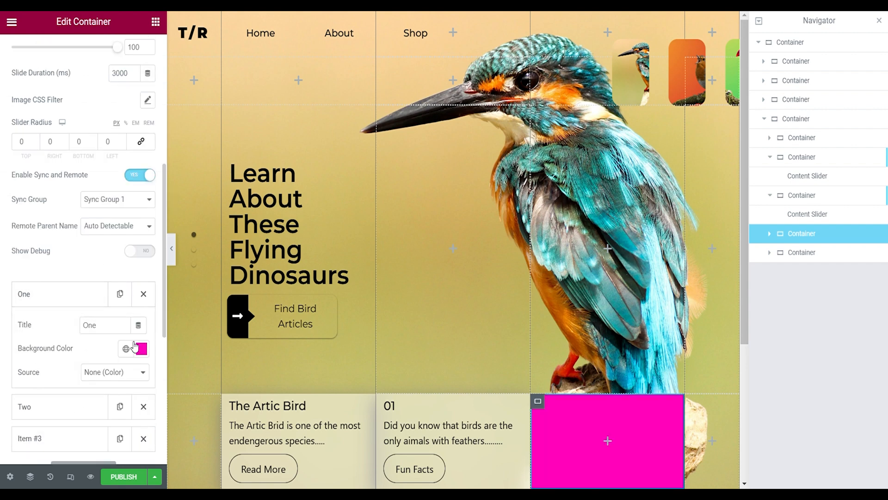
left_click(134, 346)
left_click(127, 333)
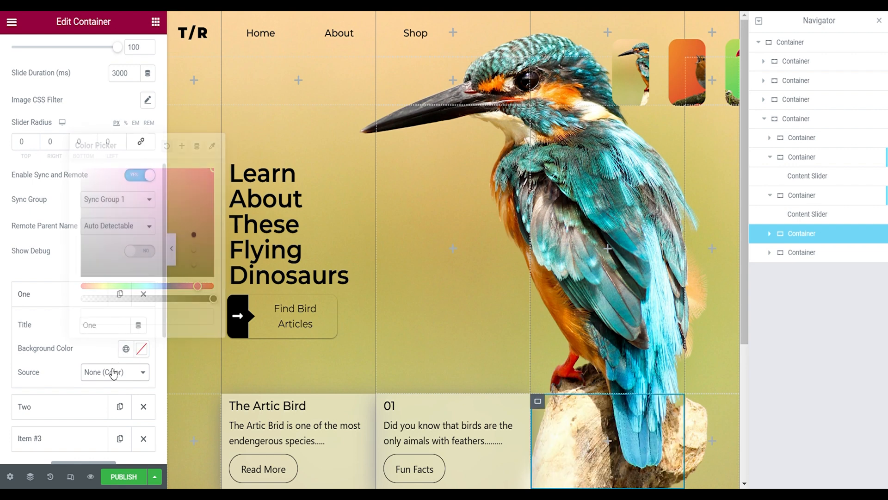
left_click(102, 396)
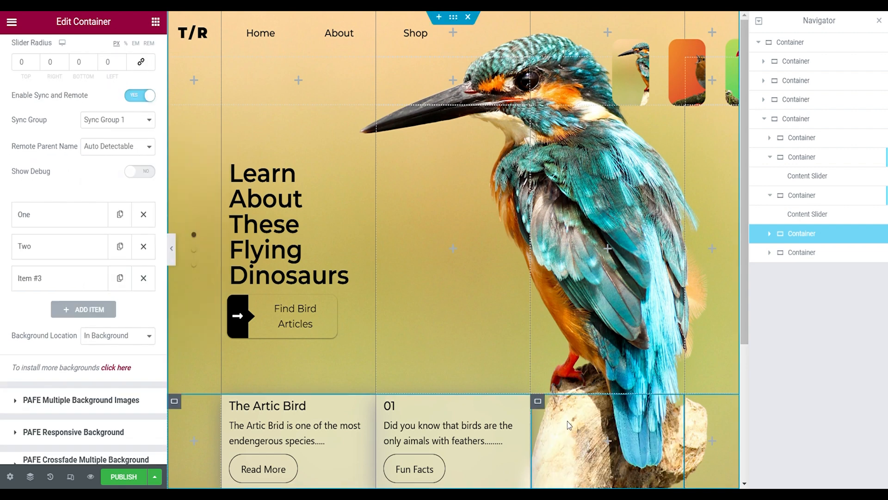
left_click(567, 420)
scroll(40, 160, "down", 4)
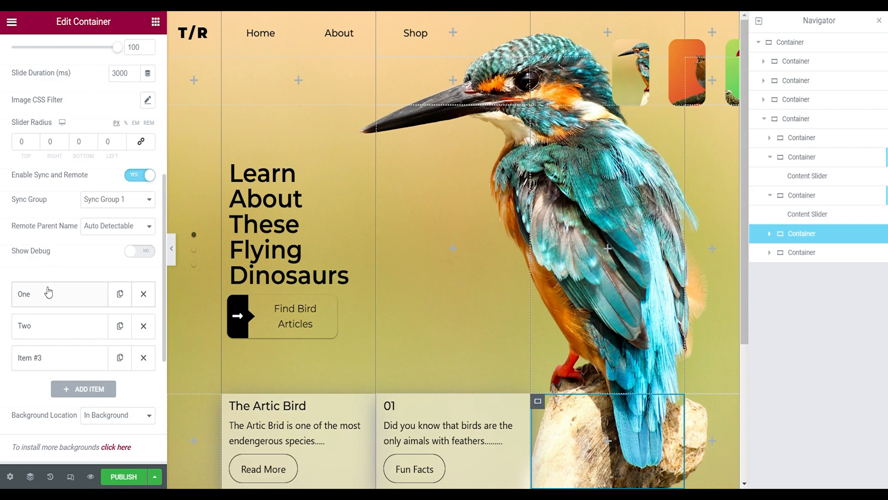
- Set the image of slide item One to the orange-bellied bird with its blue wings spread
left_click(48, 292)
left_click(69, 338)
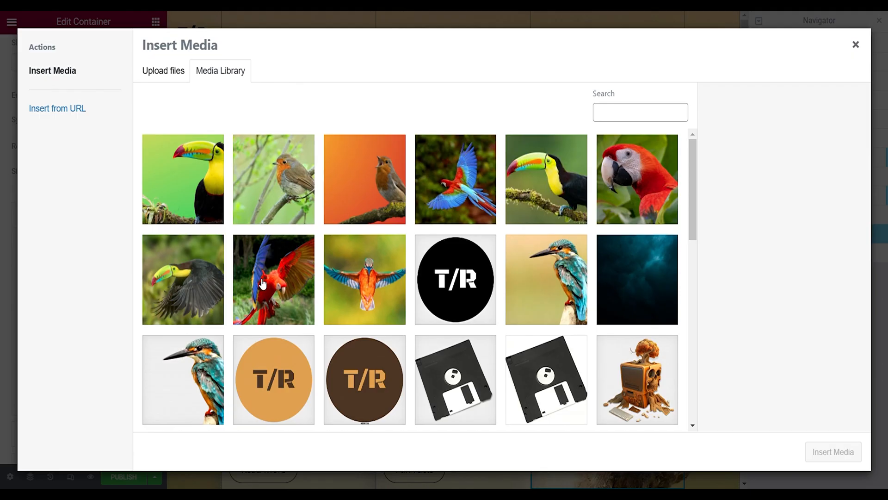
left_click(387, 284)
left_click(833, 451)
left_click(41, 213)
- Set the image of slide item Two to the robin on a branch against the light green background
left_click(44, 250)
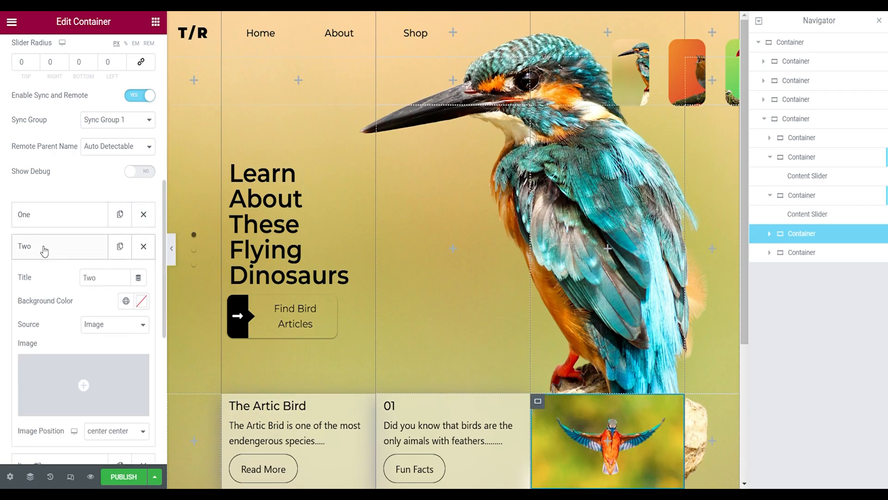
left_click(109, 367)
left_click(296, 221)
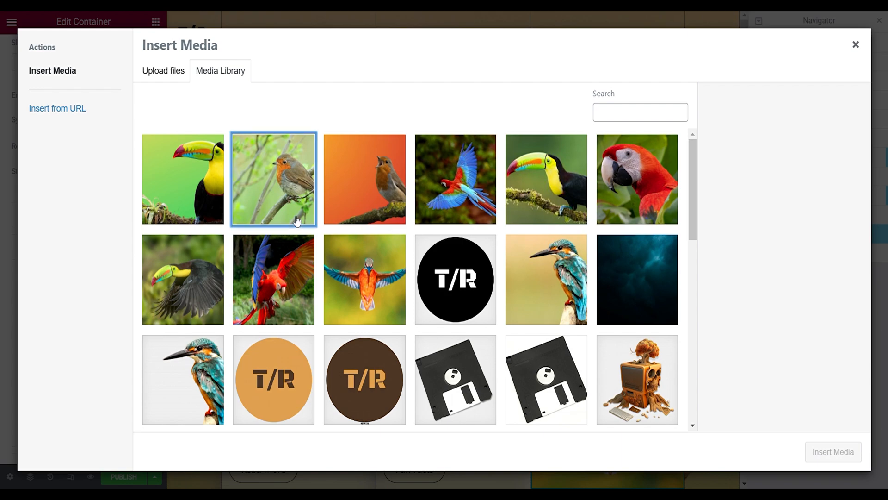
left_click(833, 451)
left_click(78, 247)
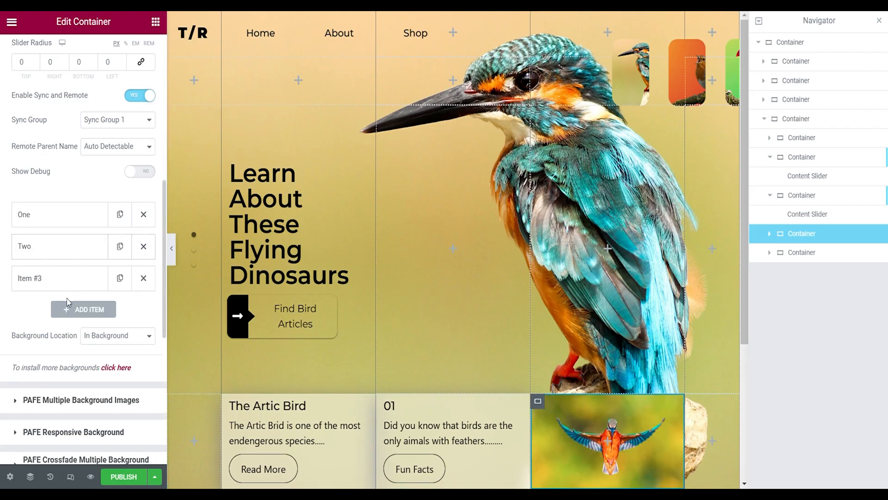
- Set the image of slide Item #3 to the flying toucan and preview the page
left_click(69, 280)
left_click(83, 412)
left_click(208, 280)
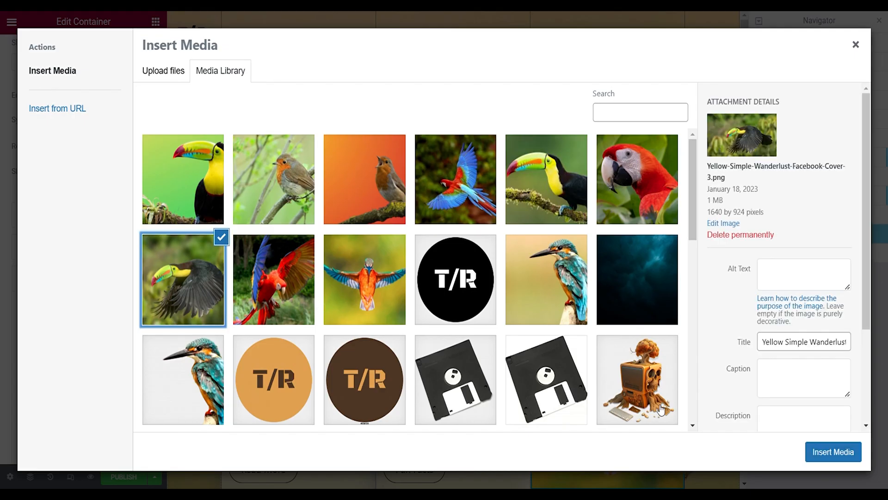
left_click(828, 453)
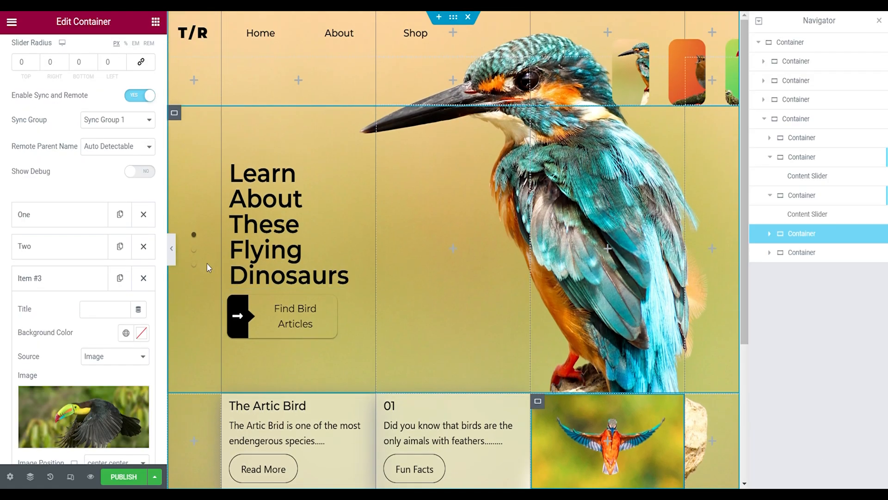
key("ctrl+p")
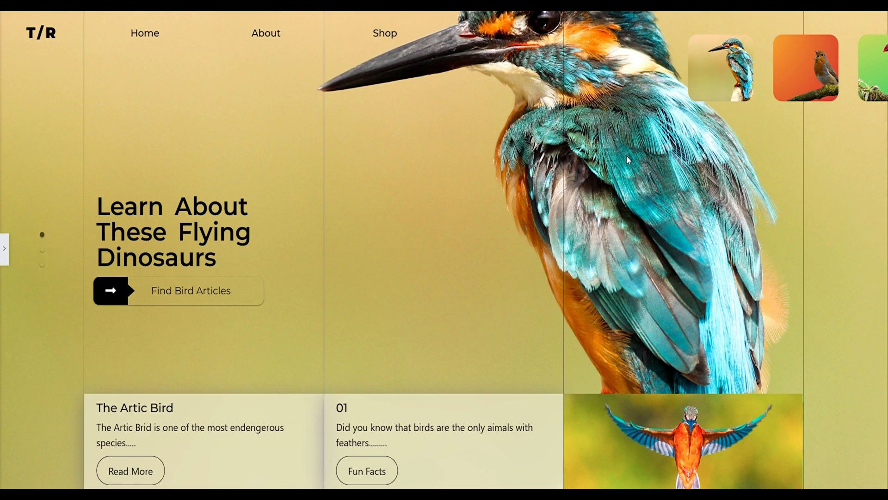
left_click(4, 248)
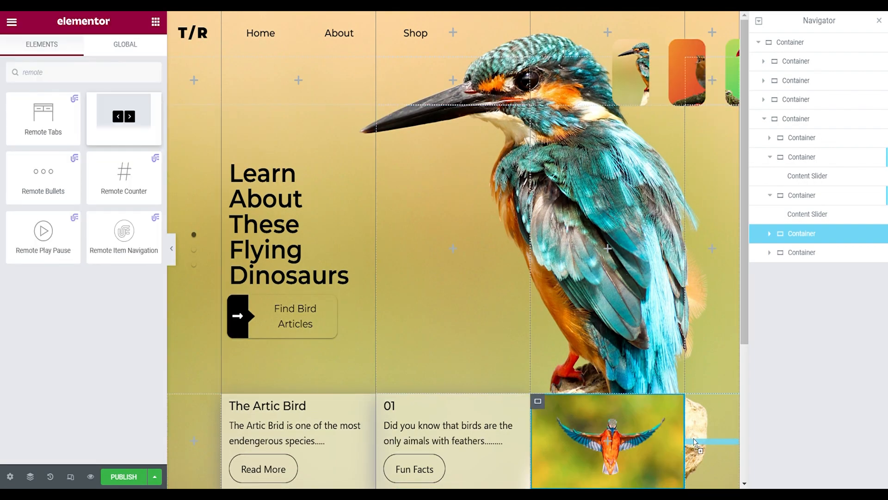
- Add a Remote Arrows widget to the last container of the bottom row, with Center alignment and Column direction
left_click_drag(699, 446, 700, 444)
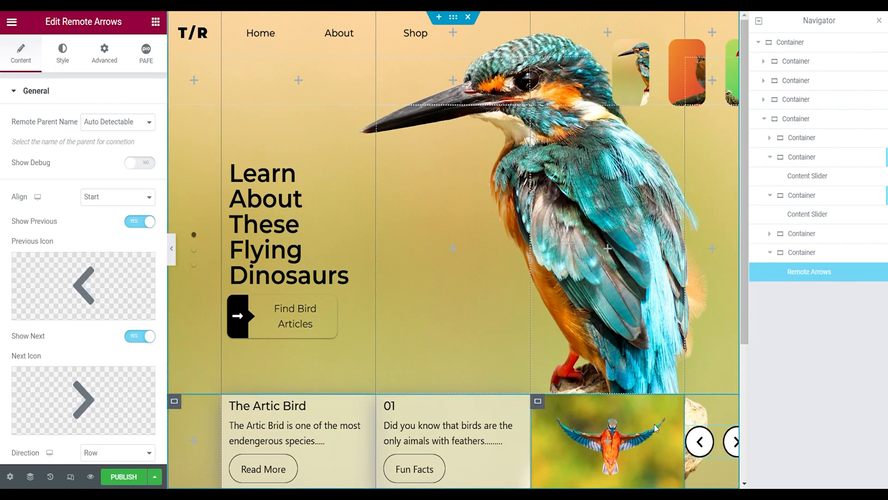
left_click(101, 197)
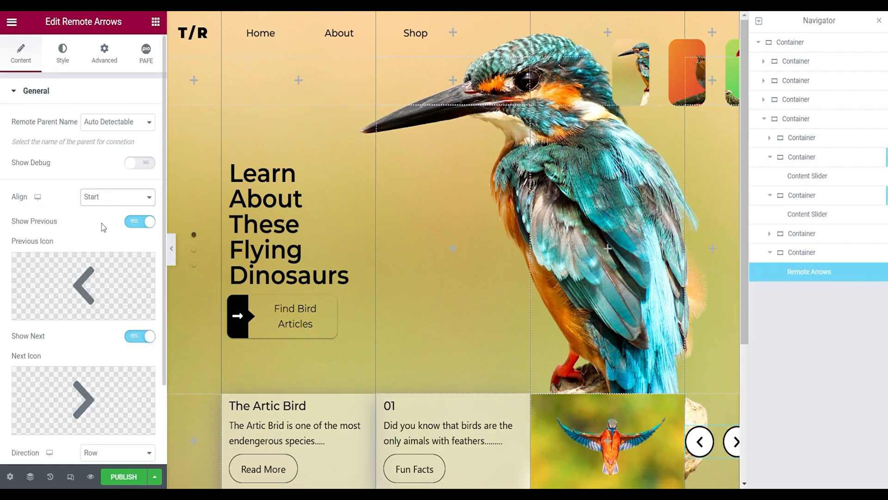
left_click(102, 223)
scroll(93, 278, "down", 2)
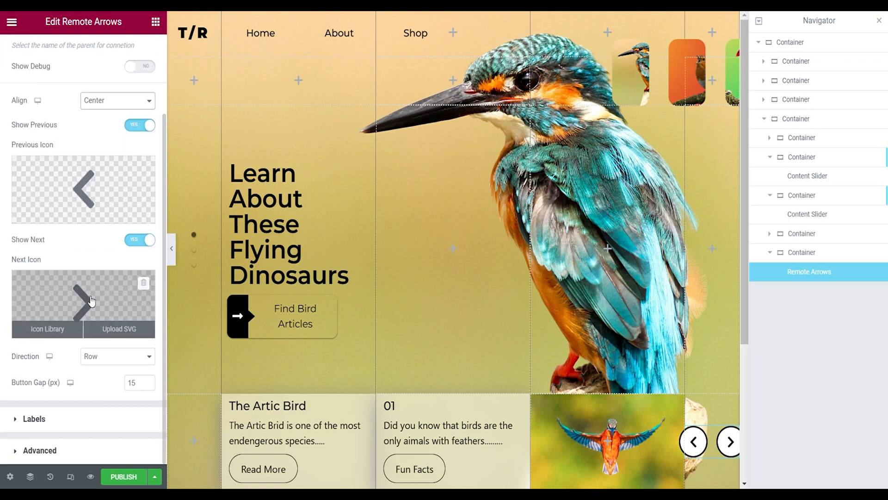
left_click(107, 394)
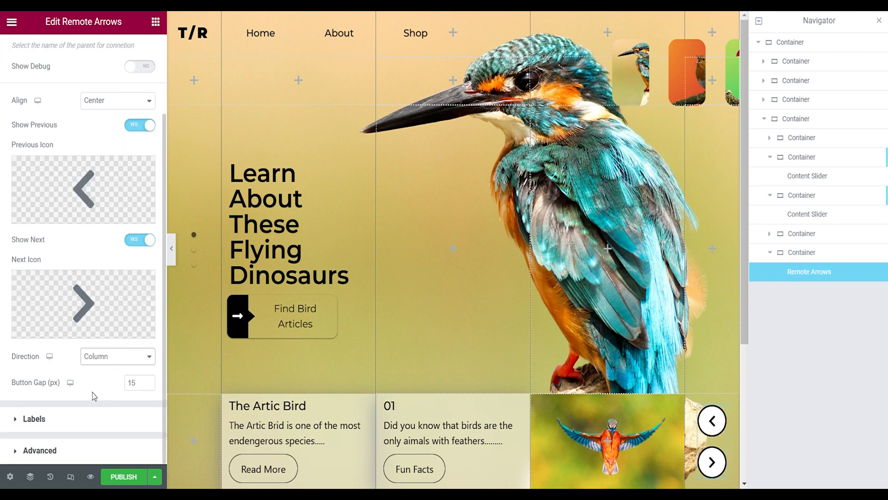
left_click(88, 430)
left_click(36, 91)
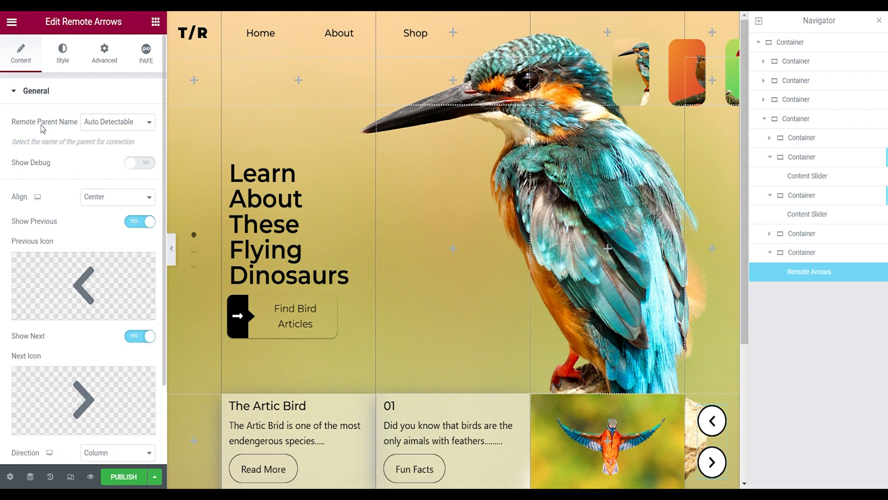
- Make the arrow buttons' background fully transparent and set their border type to None
left_click(63, 65)
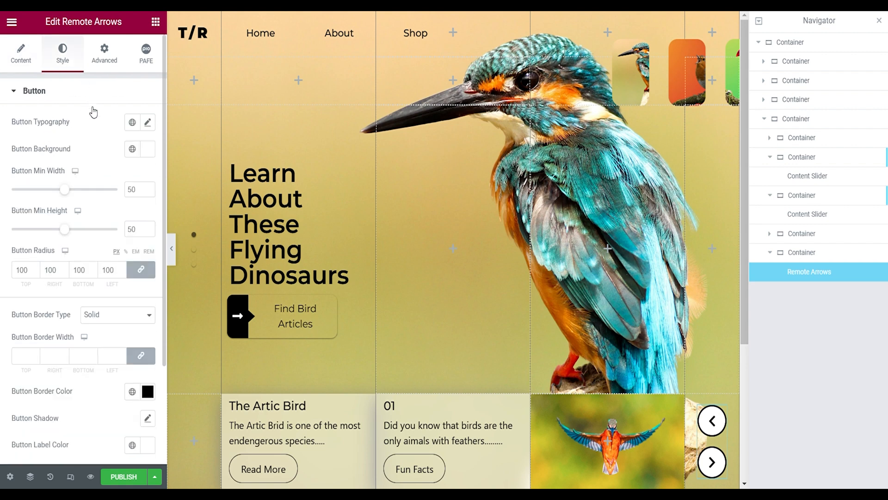
left_click(151, 156)
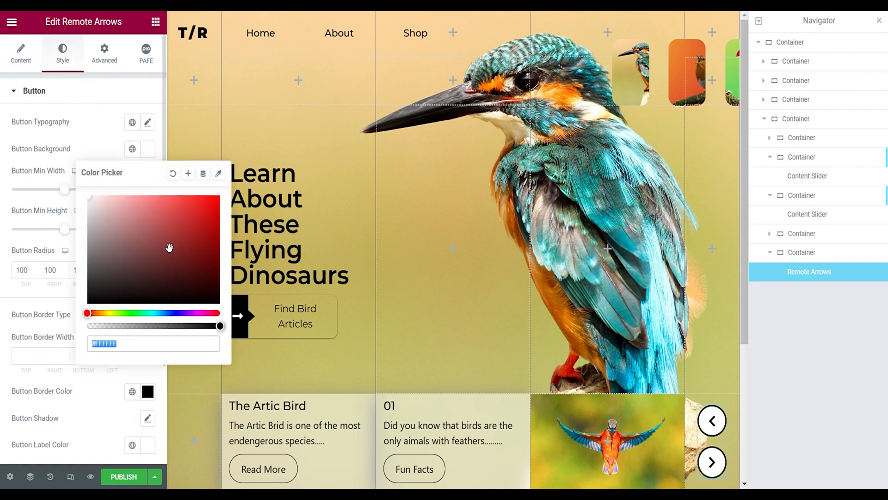
left_click_drag(139, 327, 64, 326)
left_click(70, 219)
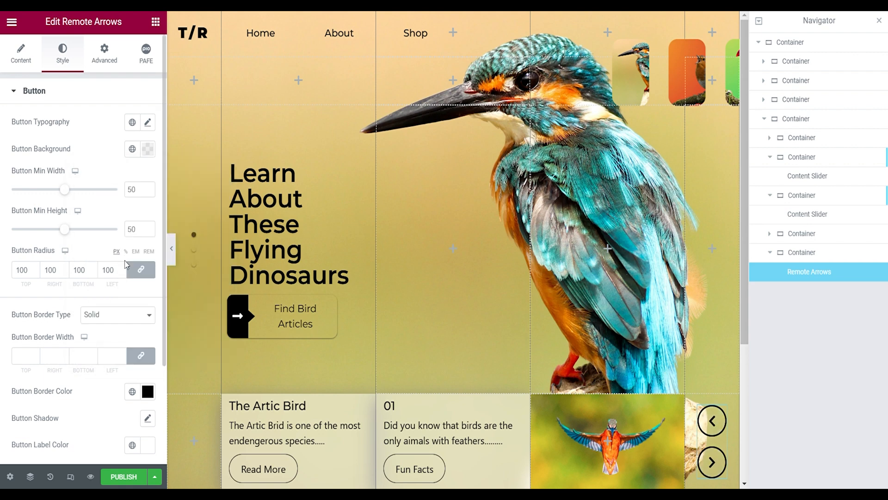
left_click(110, 316)
left_click(109, 333)
scroll(113, 331, "down", 1)
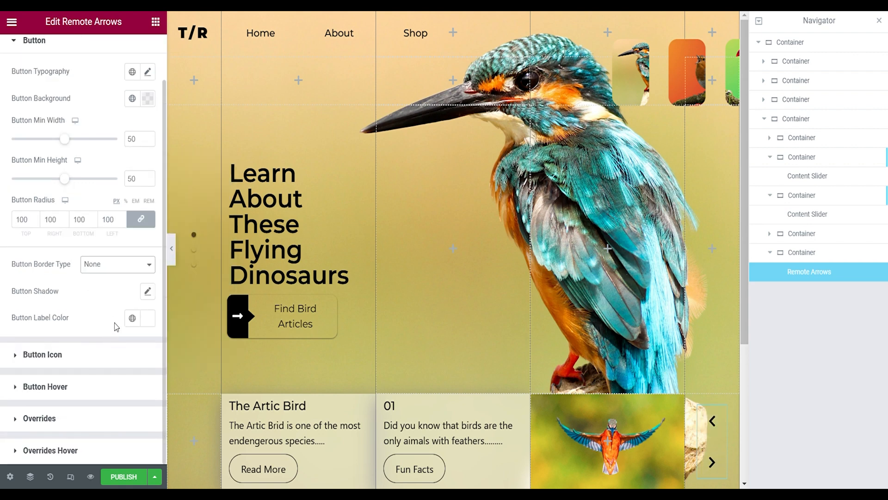
- Give the arrow buttons a shadow with blur 2 and vertical offset 2, and preview the page
left_click(148, 299)
scroll(134, 333, "down", 1)
left_click(140, 391)
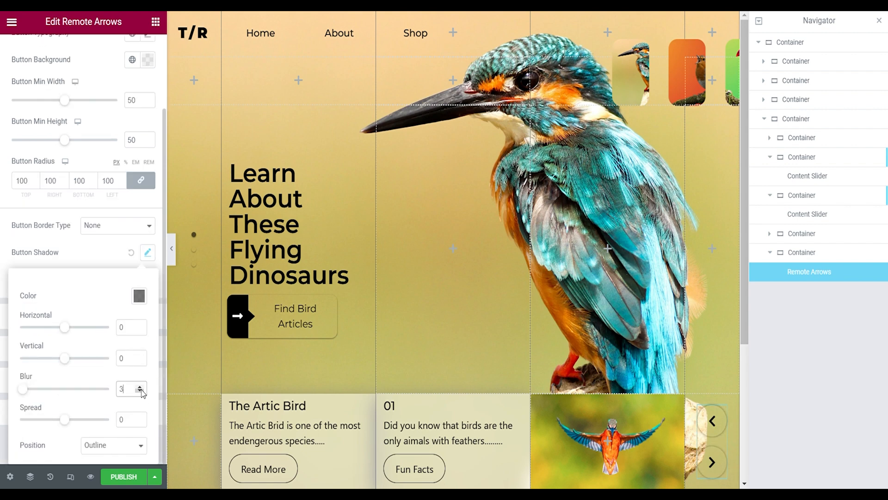
left_click(140, 356)
left_click(139, 356)
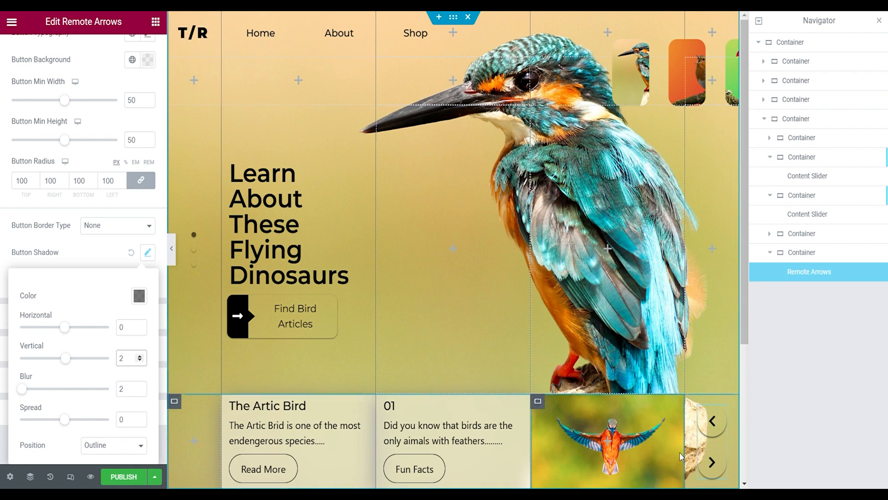
left_click(173, 249)
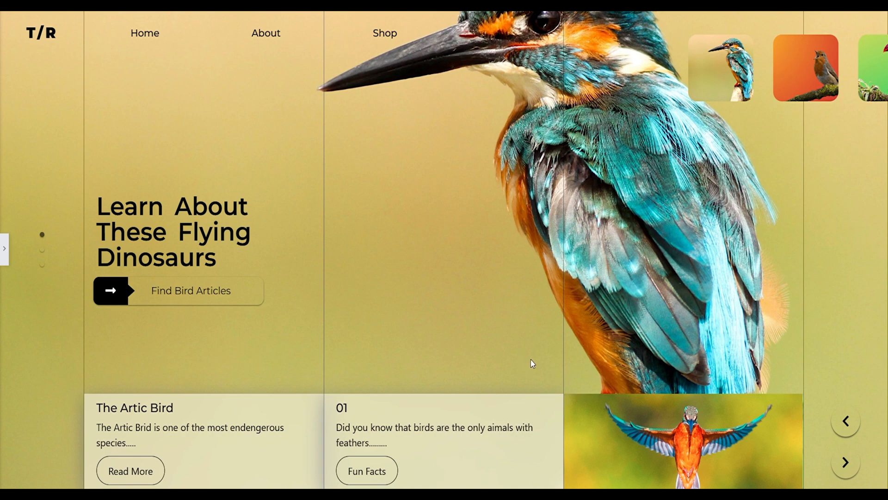
left_click(4, 248)
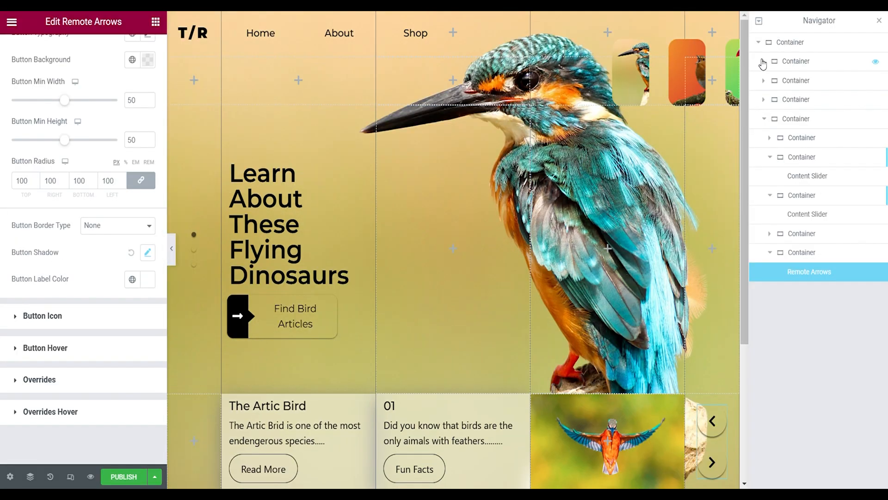
- Select the outermost container and collapse its nested containers in the page structure
left_click(811, 45)
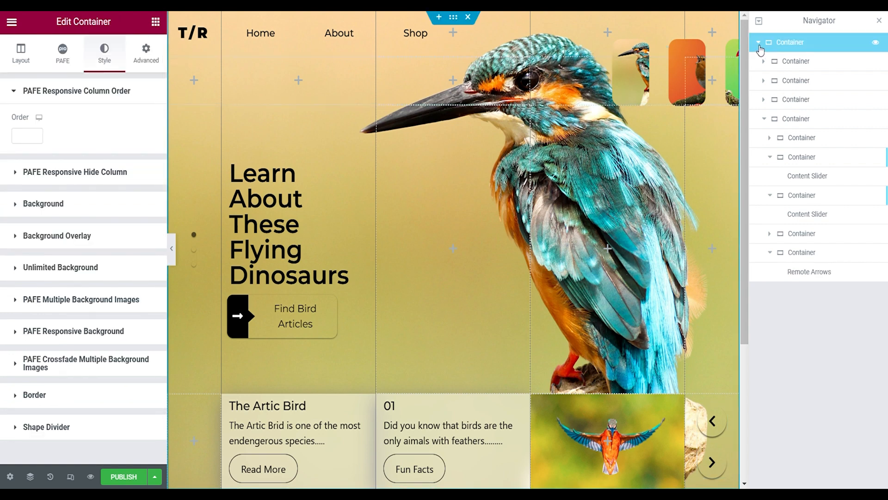
left_click(764, 62)
left_click(764, 63)
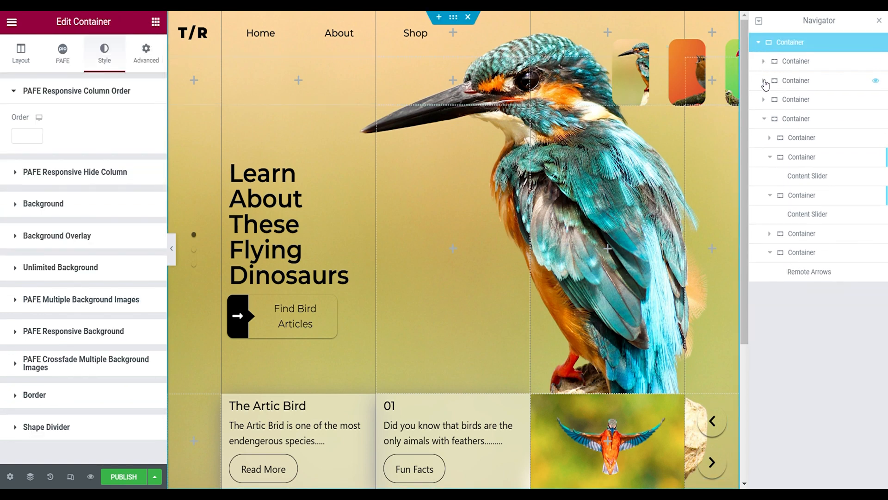
left_click(765, 122)
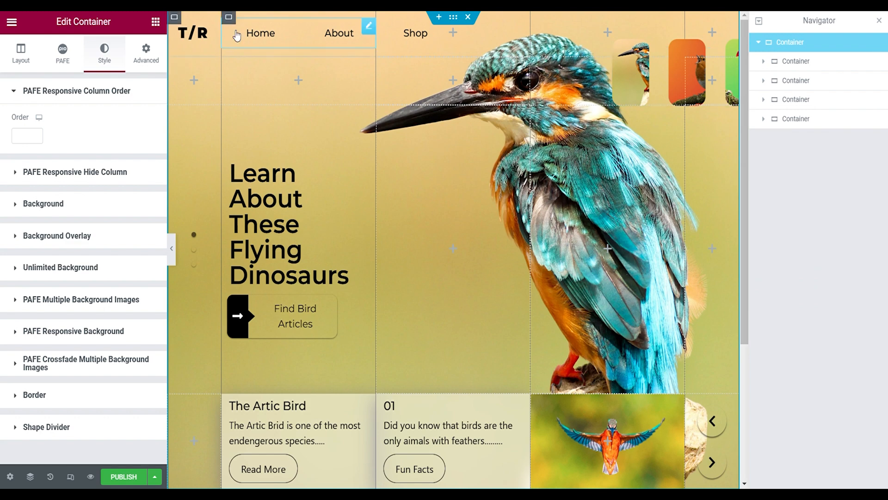
- Give the outermost container a Background Slider under Unlimited Background, with fadeIn and fadeOut animations, and duplicate its second slide
left_click(60, 267)
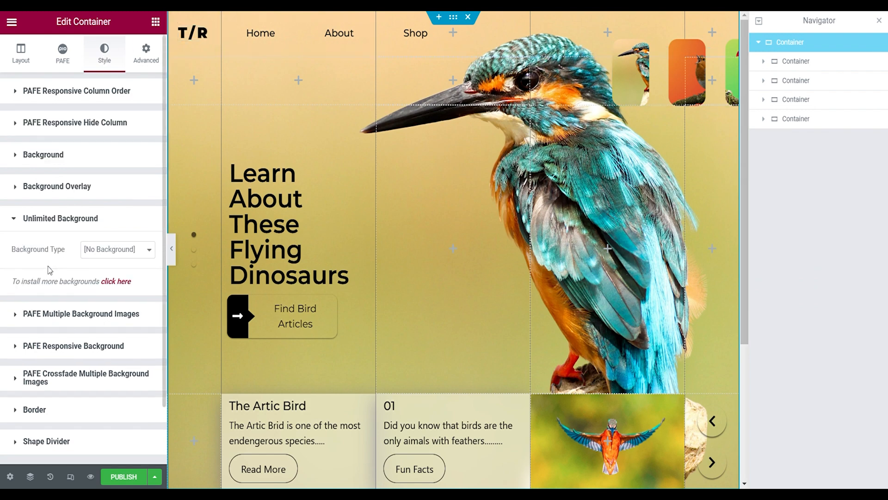
scroll(52, 266, "down", 2)
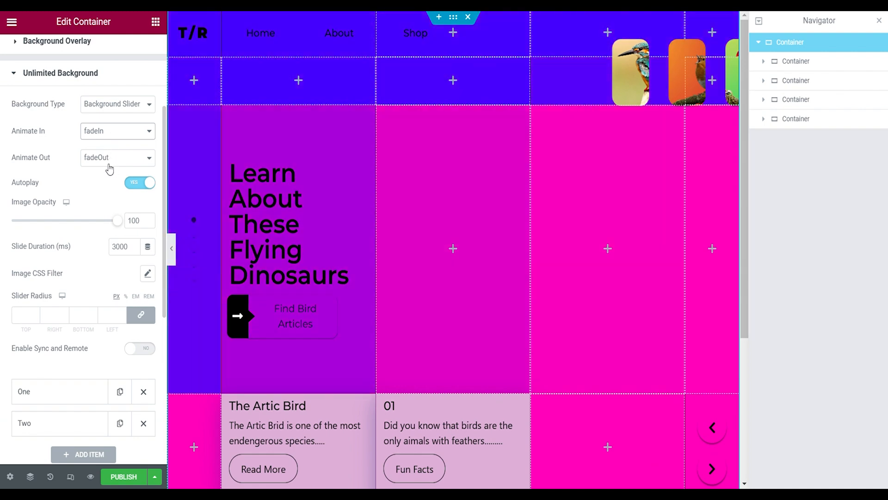
scroll(107, 366, "down", 2)
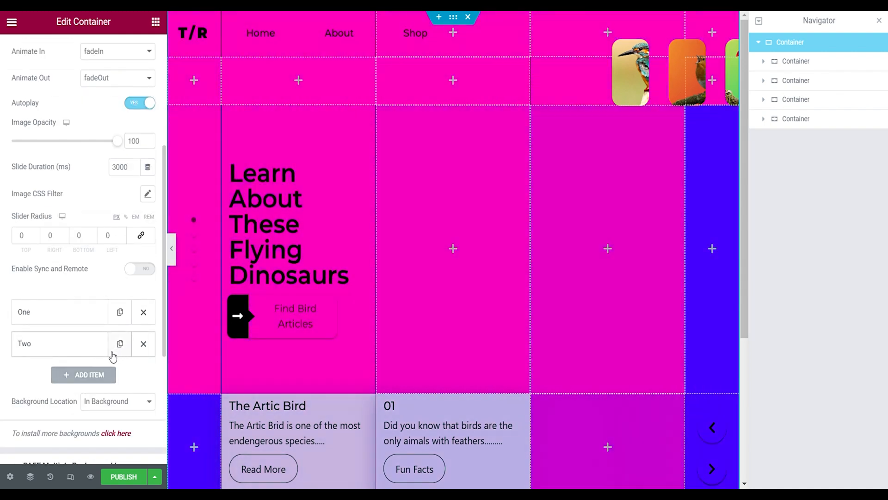
left_click(120, 344)
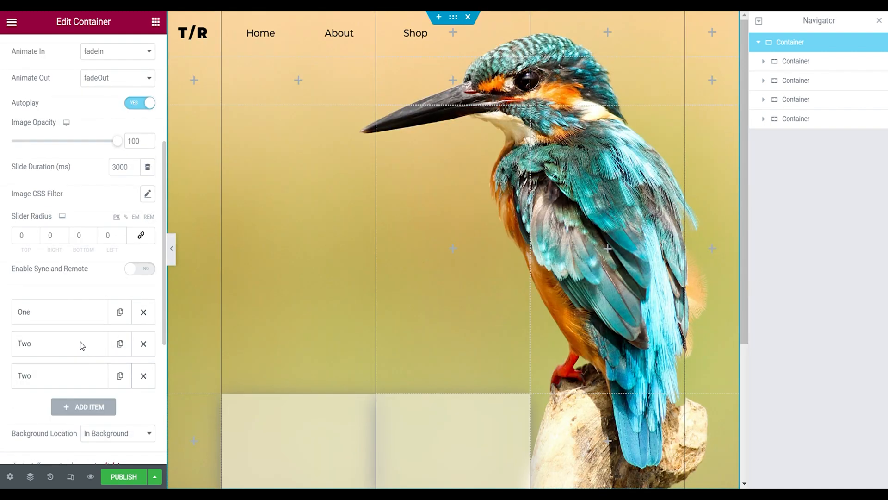
- Clear the background colour of all three slides in the outermost container's background slider
left_click(74, 319)
scroll(75, 320, "down", 2)
left_click(141, 287)
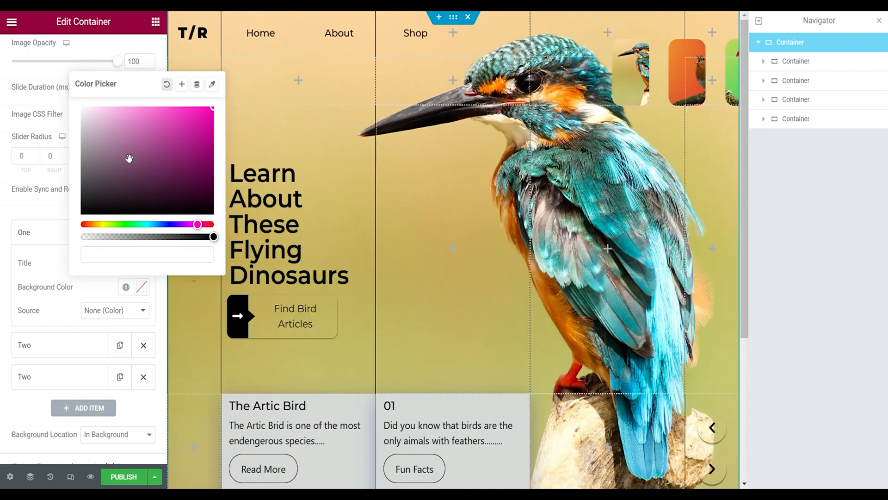
left_click(53, 232)
left_click(70, 262)
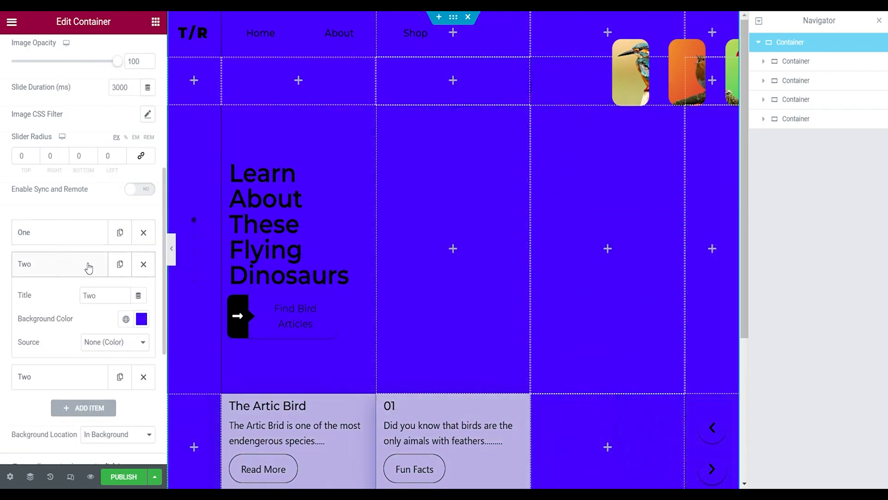
left_click(141, 319)
left_click(51, 264)
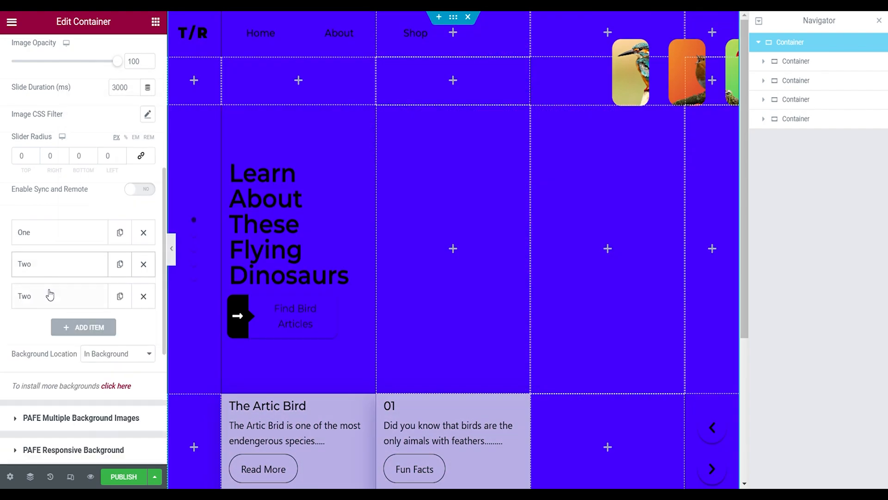
left_click(48, 296)
left_click(142, 350)
left_click(40, 208)
- Remove the static background image from the outermost container
scroll(39, 162, "up", 5)
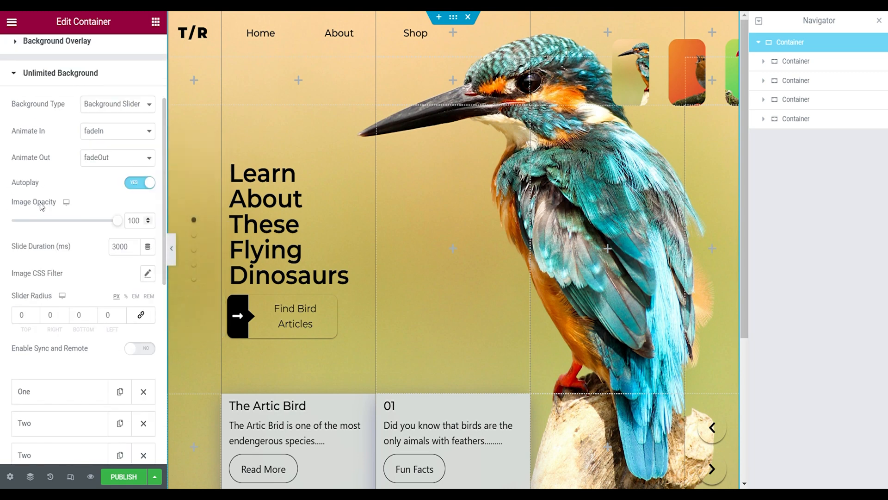
left_click(38, 122)
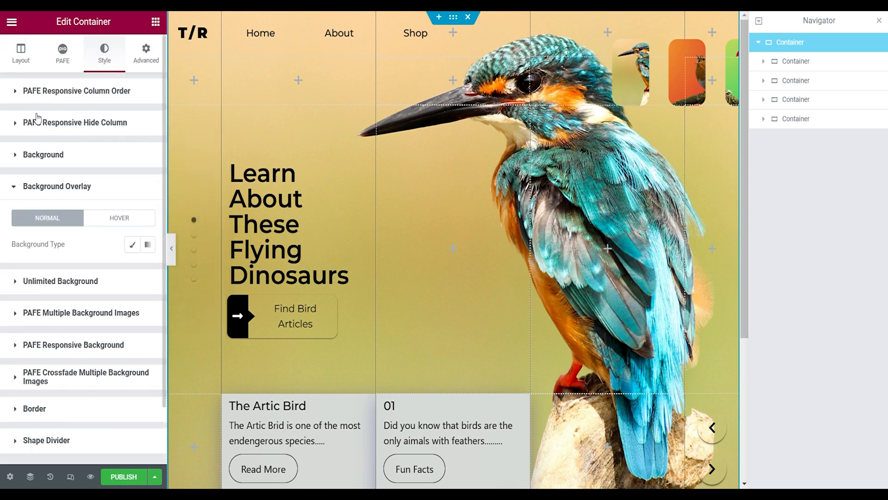
left_click(37, 154)
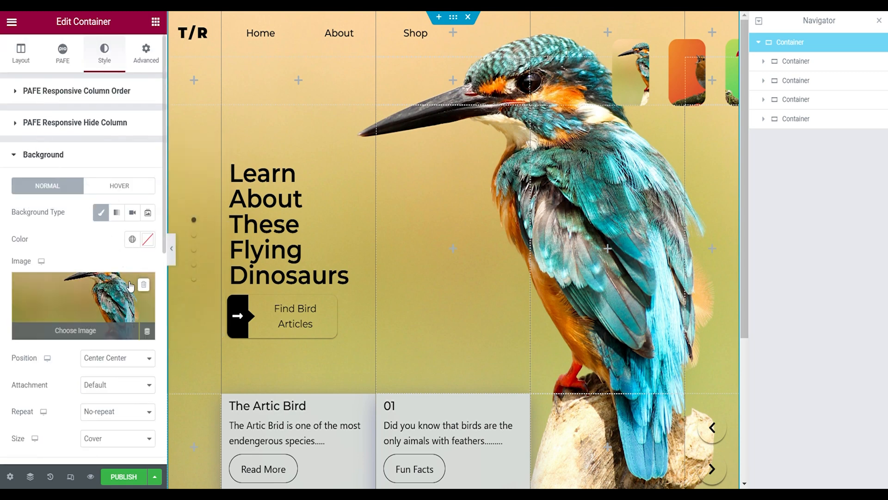
left_click(143, 291)
left_click(60, 160)
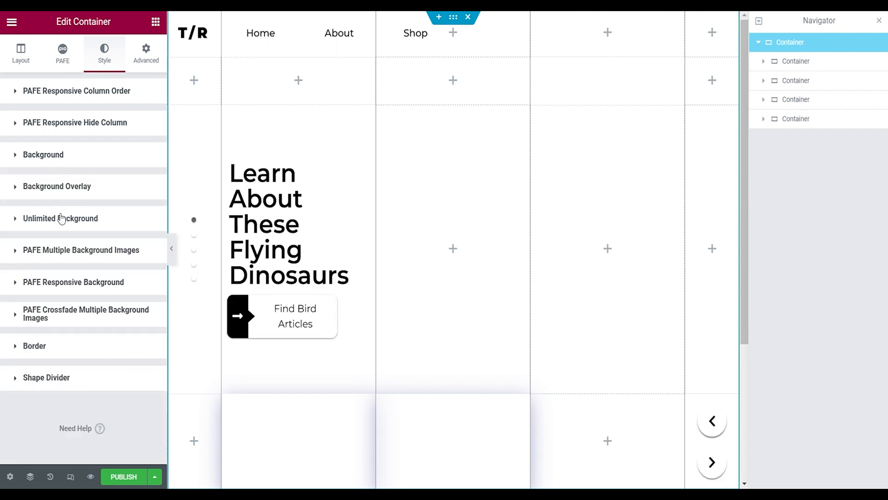
- Set the source of the background slider's second slide to Image and insert the kingfisher photo with the beige background
left_click(64, 221)
scroll(74, 268, "down", 5)
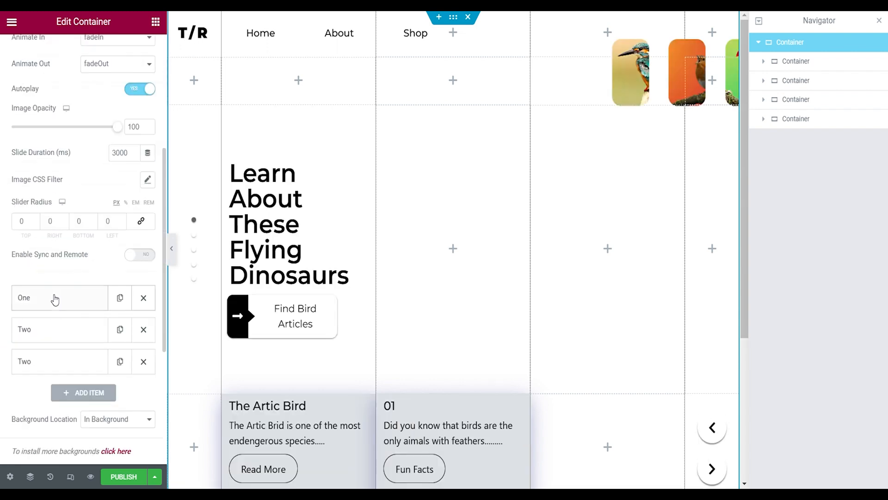
scroll(58, 287, "down", 2)
left_click(64, 245)
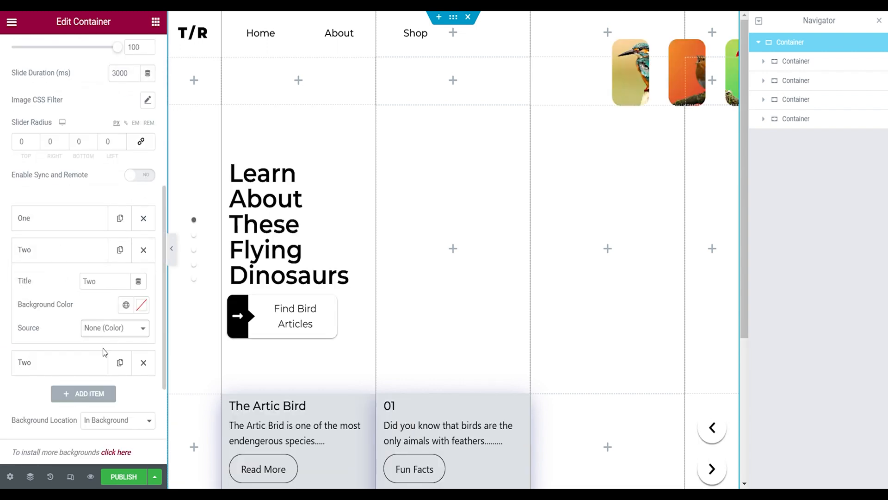
left_click(90, 328)
left_click(88, 340)
left_click(90, 380)
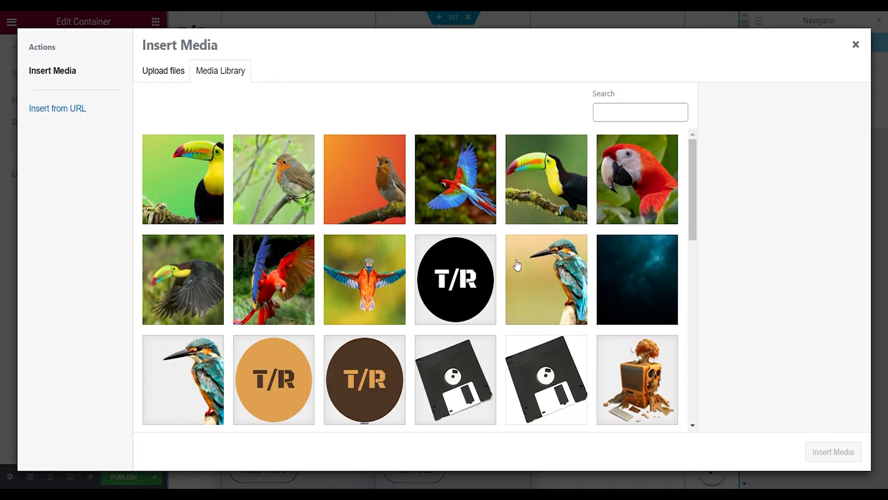
left_click(516, 263)
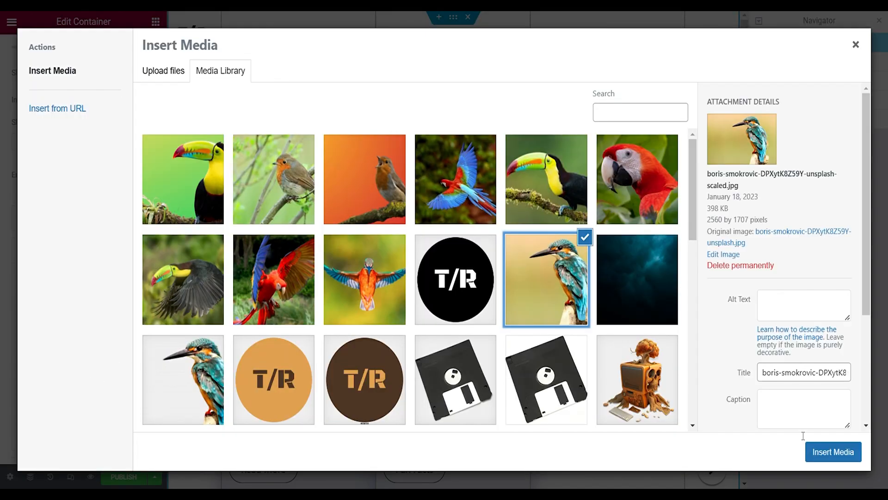
left_click(826, 458)
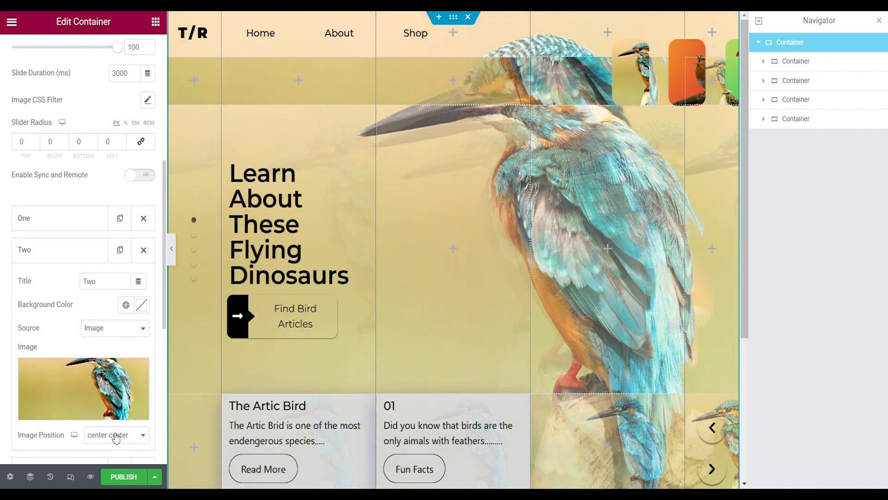
left_click(116, 436)
left_click(90, 321)
- Reorder the background slider's slides so that the kingfisher slide comes before slide One
left_click(74, 228)
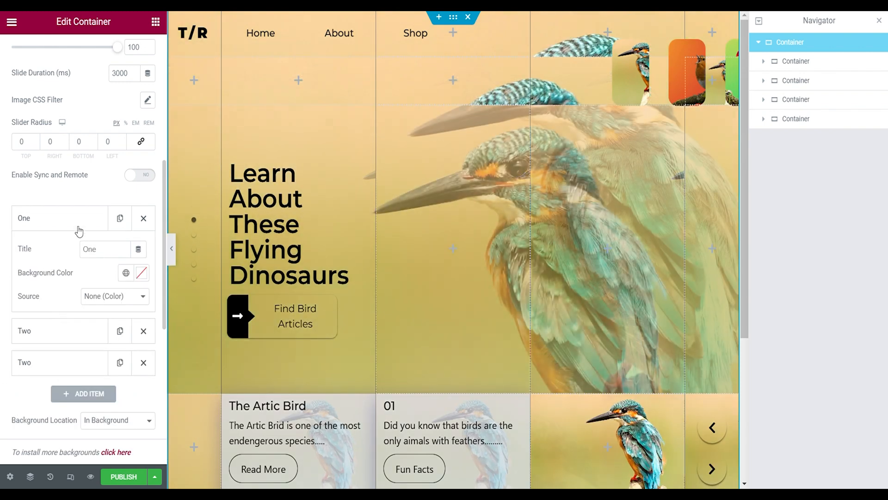
left_click(79, 230)
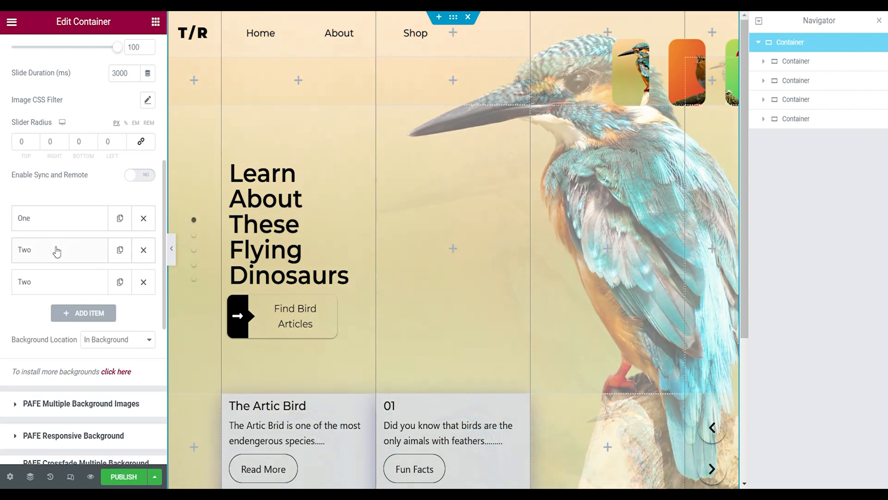
left_click_drag(56, 250, 66, 208)
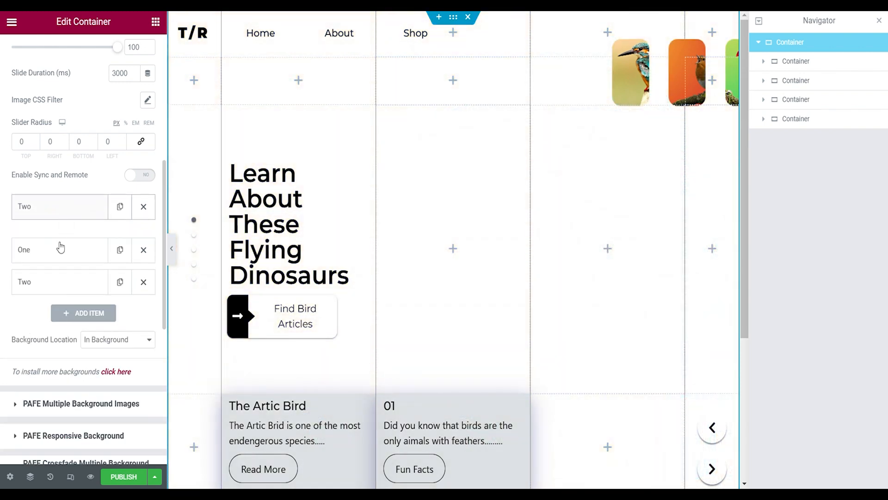
- Set slide One's source to Image and insert the orange robin picture Yellow-Simple-Wanderlust-Facebook-Cover-6.png
left_click(67, 257)
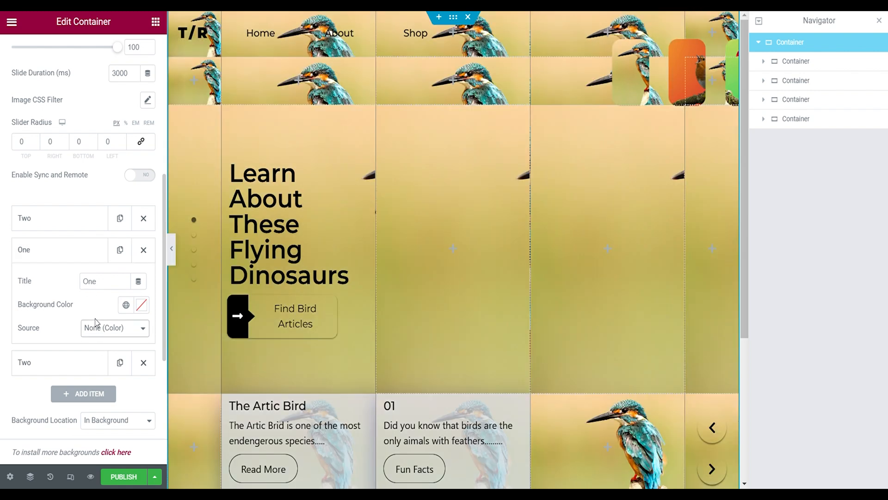
left_click(96, 324)
left_click(96, 326)
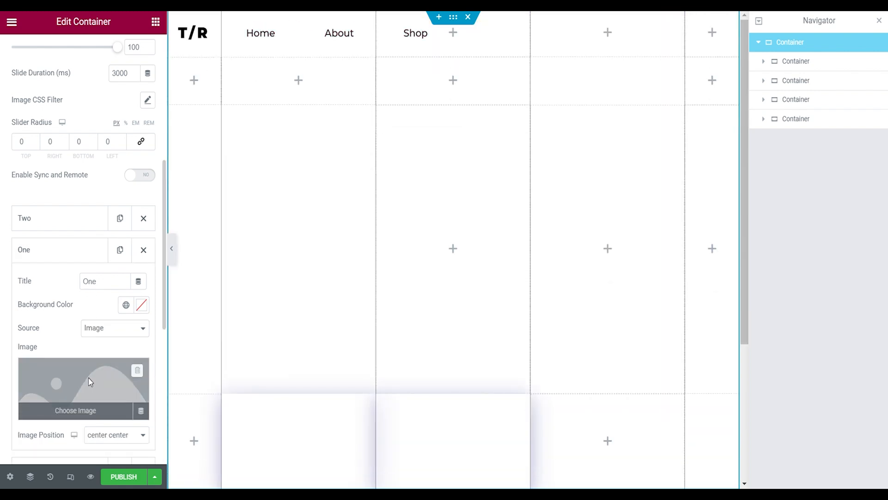
left_click(88, 377)
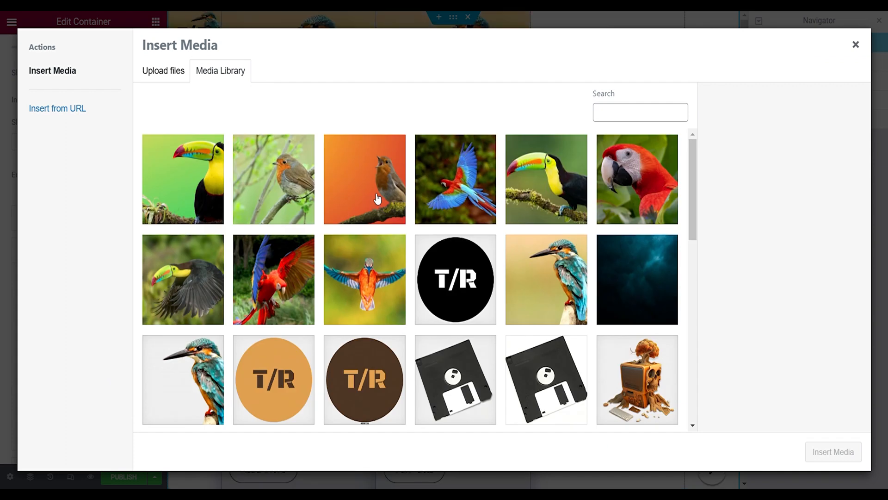
left_click(377, 199)
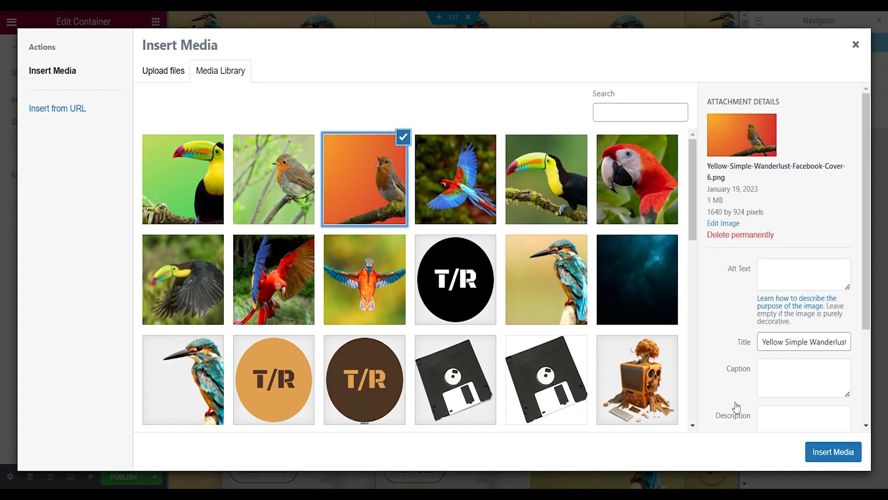
left_click(808, 444)
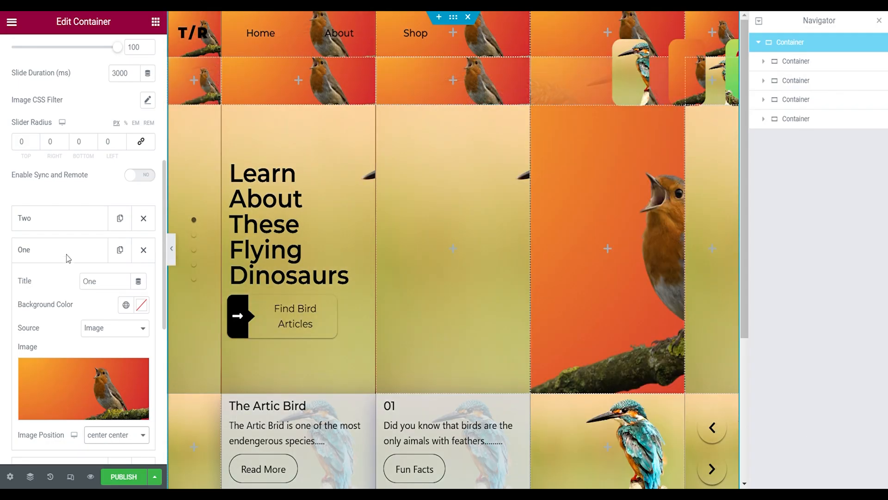
- Set the last slide's source to Image and insert the green toucan picture Yellow-Simple-Wanderlust-Facebook-Cover-8.png
left_click(68, 252)
left_click(57, 280)
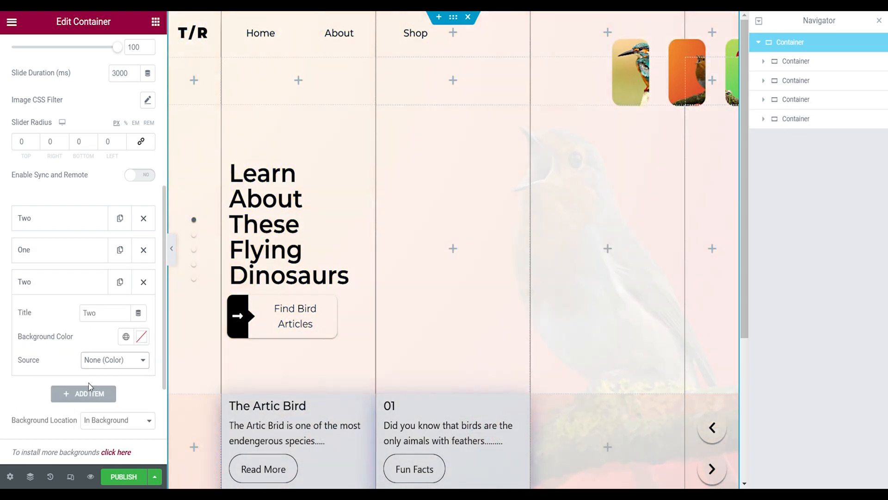
left_click(88, 383)
left_click(87, 339)
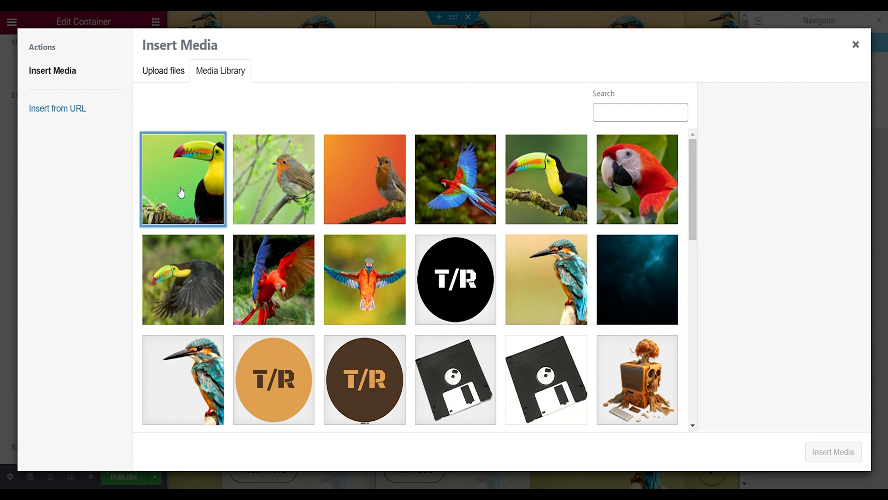
left_click(181, 192)
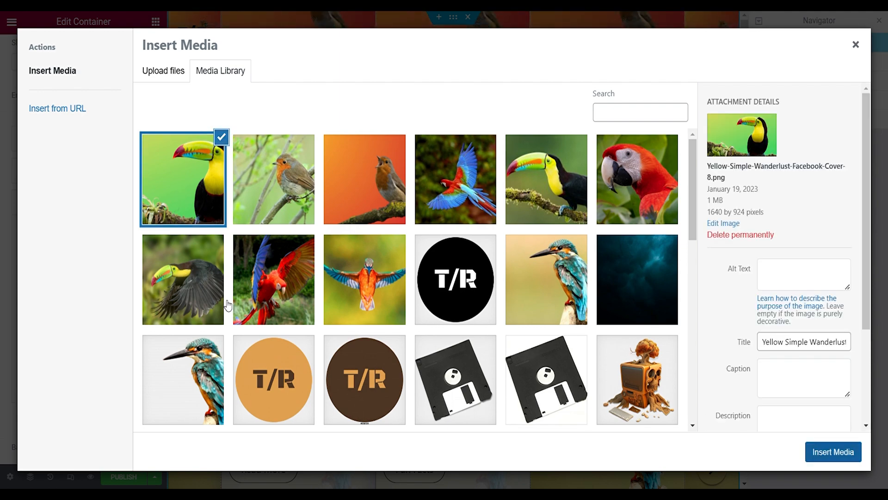
left_click(833, 451)
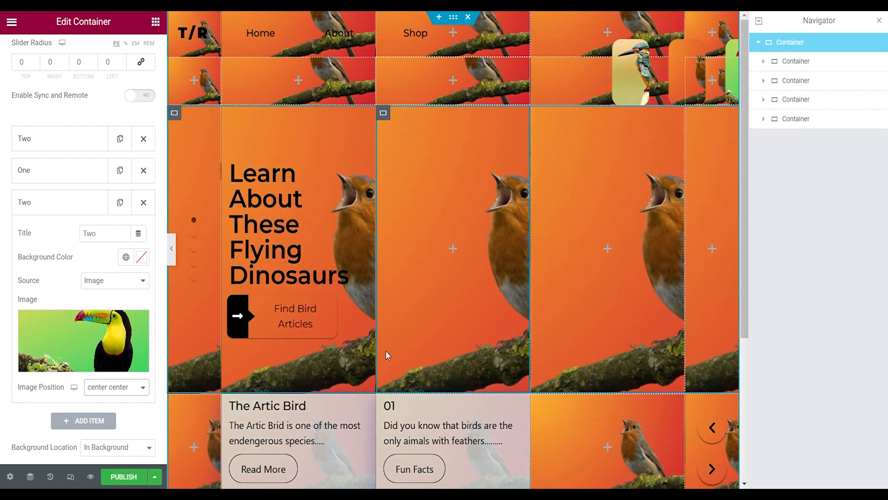
- Publish the page and test the synced sliders in the preview with the next arrow and the navigation dots
left_click(134, 477)
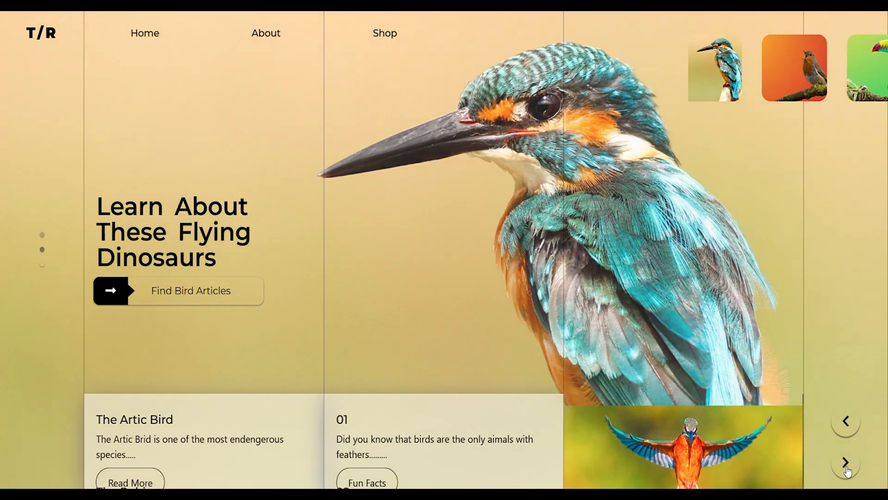
left_click(847, 470)
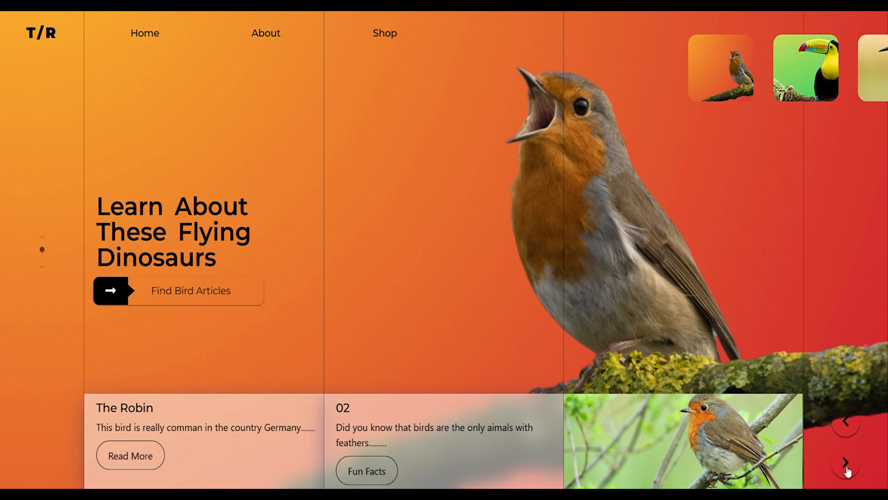
left_click(846, 462)
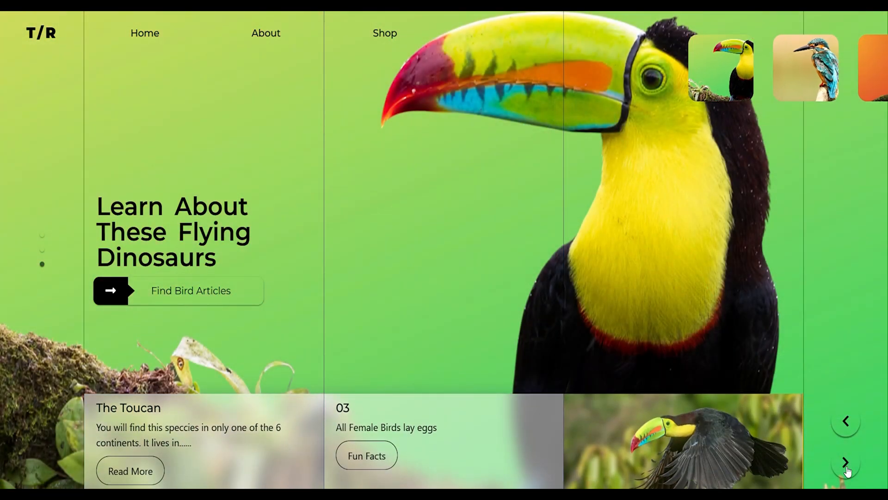
left_click(847, 466)
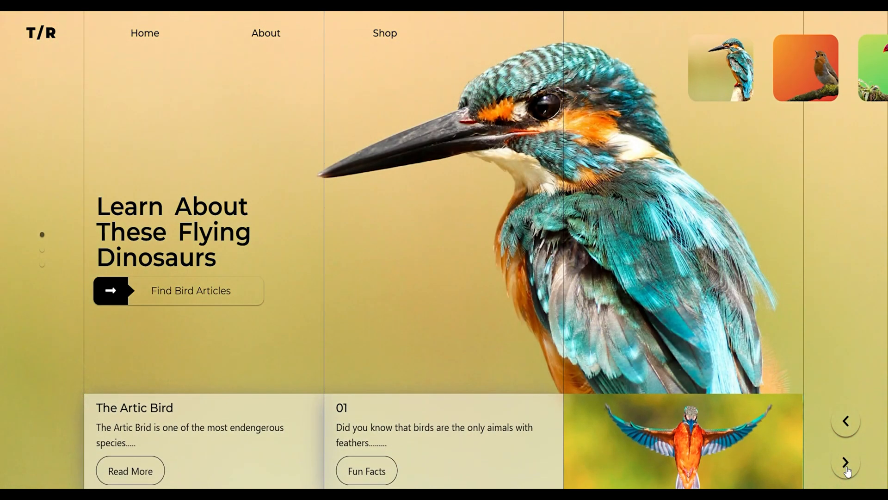
left_click(847, 468)
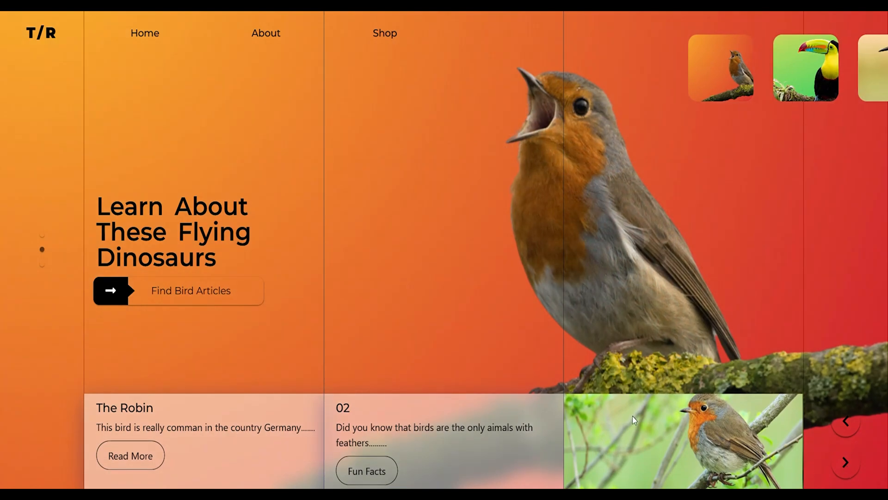
left_click(845, 460)
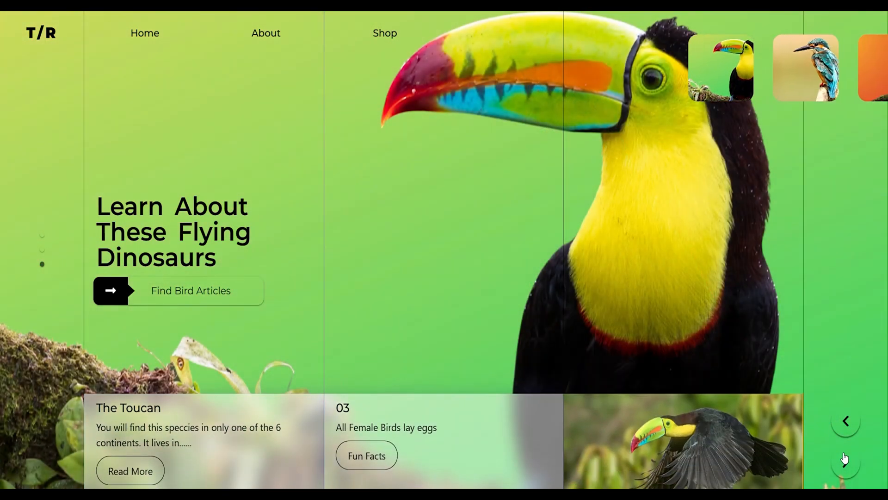
left_click(843, 462)
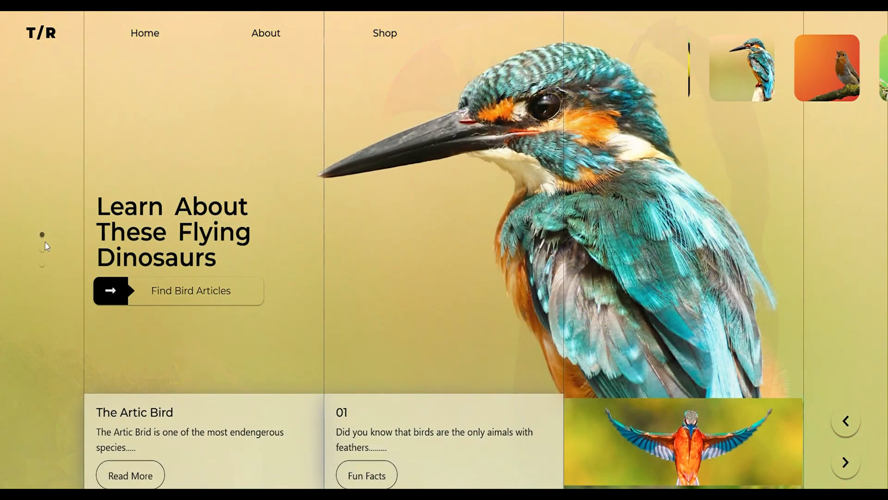
left_click(46, 249)
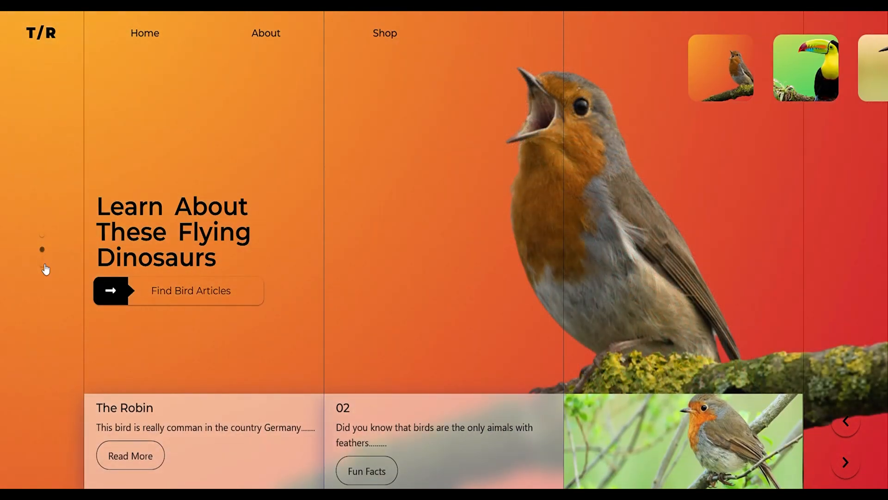
left_click(43, 265)
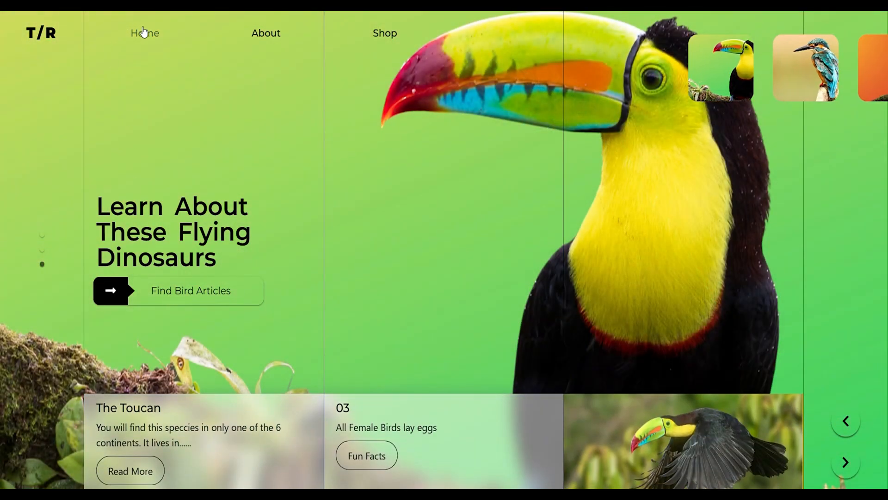